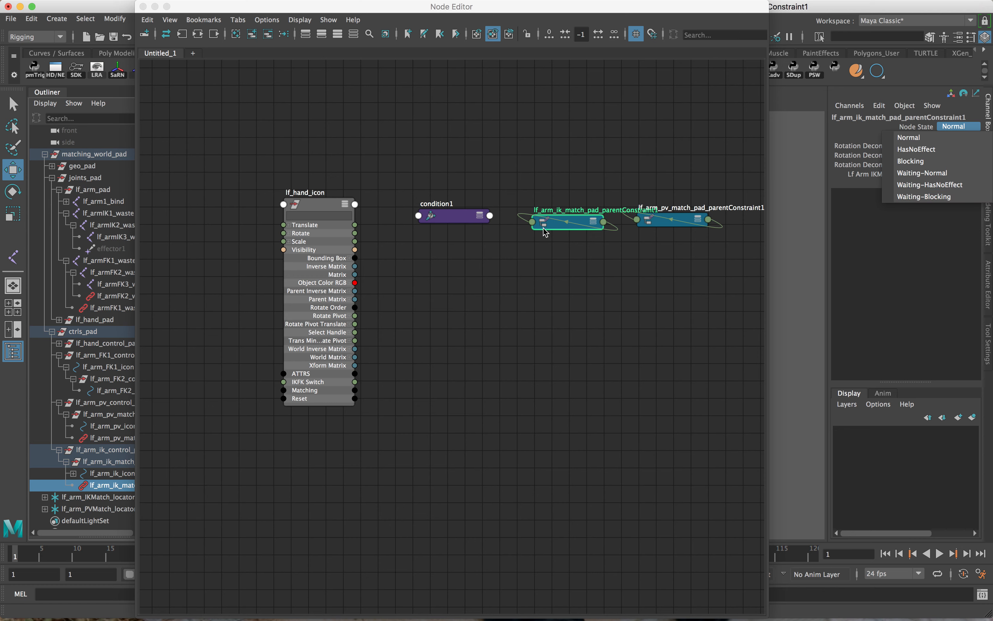
Expand the condition1 node and rename it lf_arm_IKMatch_condition
left_click(633, 293)
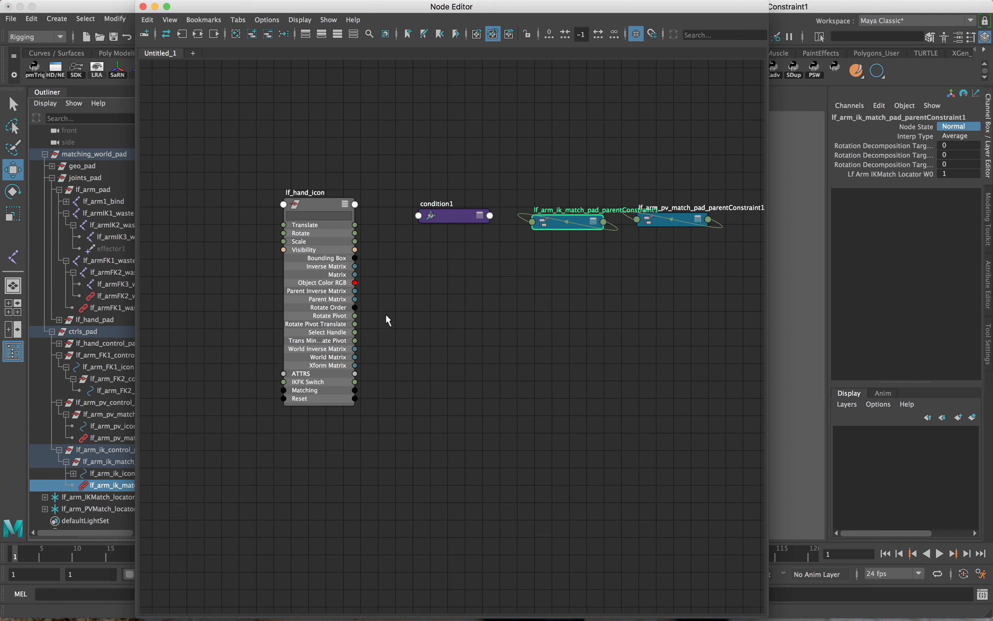
left_click(479, 215)
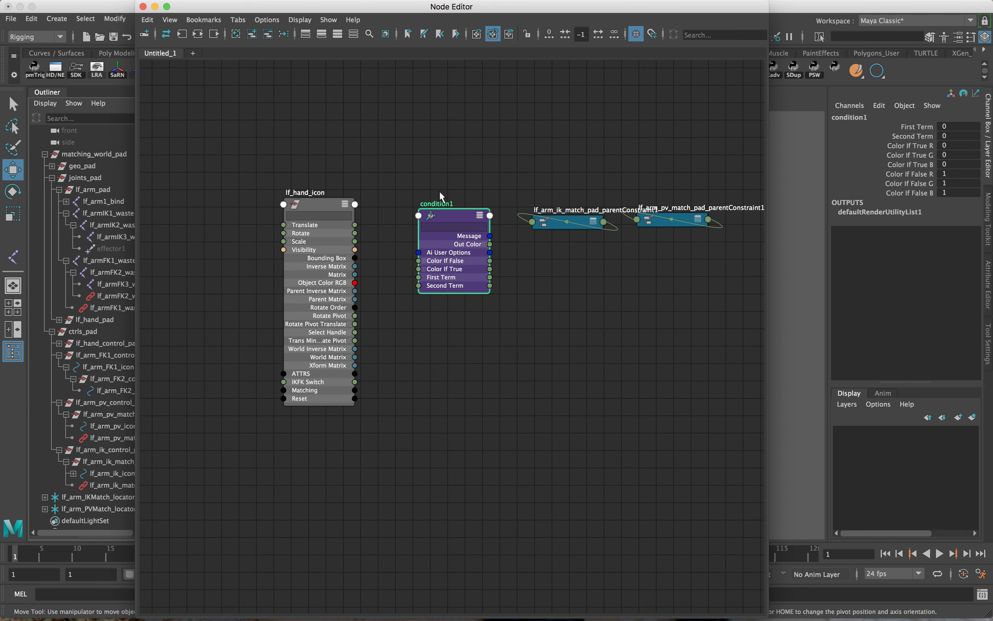
double_click(436, 204)
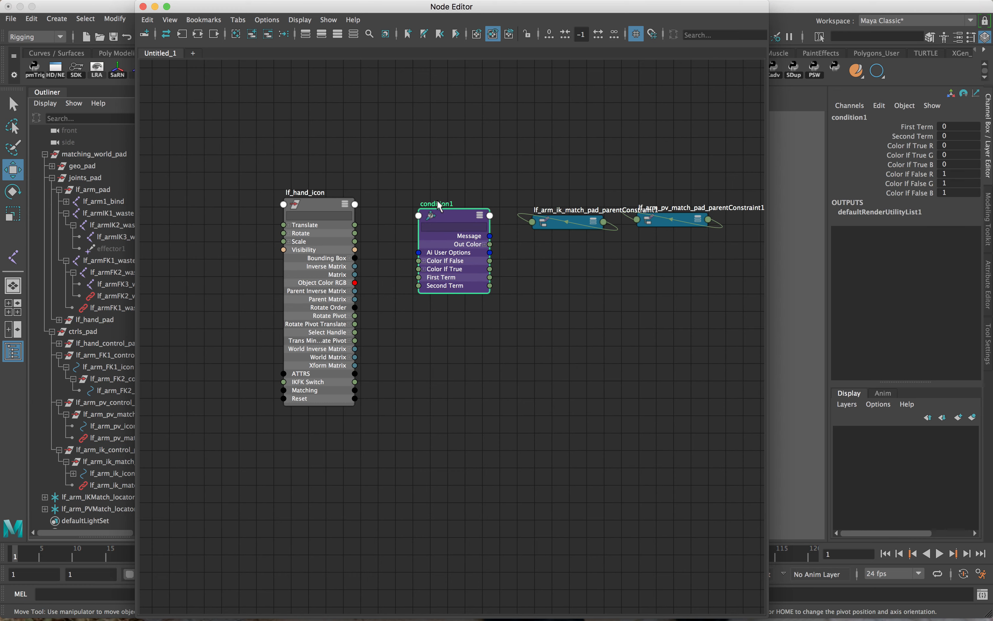
left_click(871, 117)
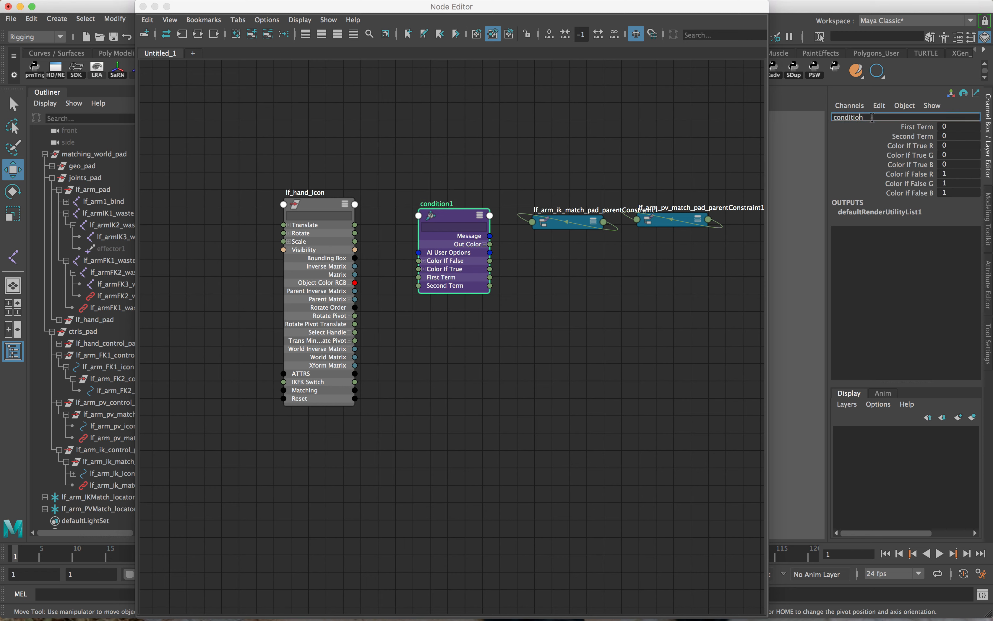
type("lf_arm_IKMatch_")
key("Return")
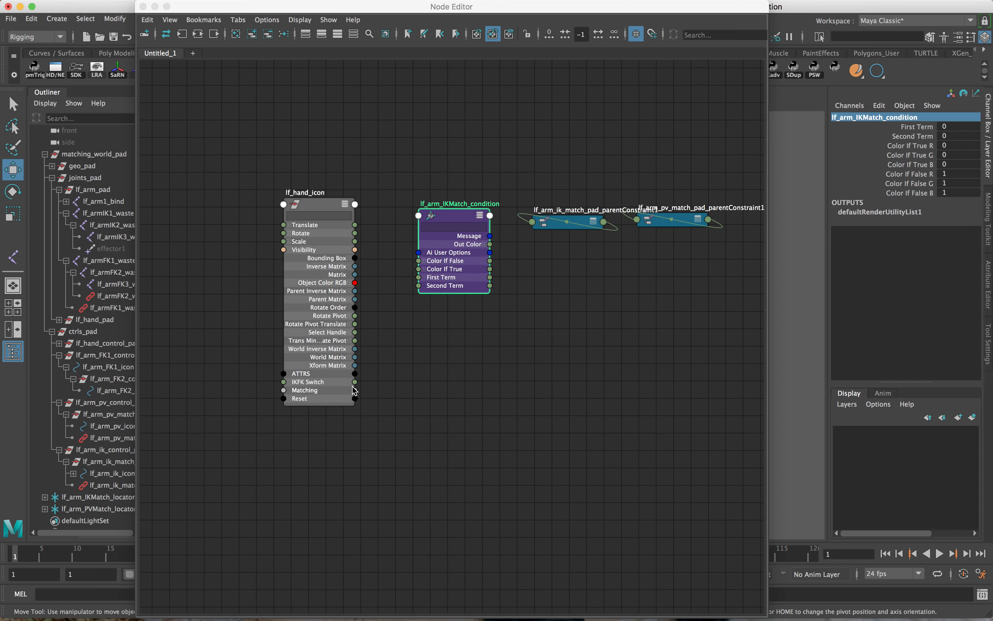
Connect lf_hand_icon's Matching attribute to the First Term of lf_arm_IKMatch_condition and check the condition's Operation setting
left_click_drag(355, 393, 418, 278)
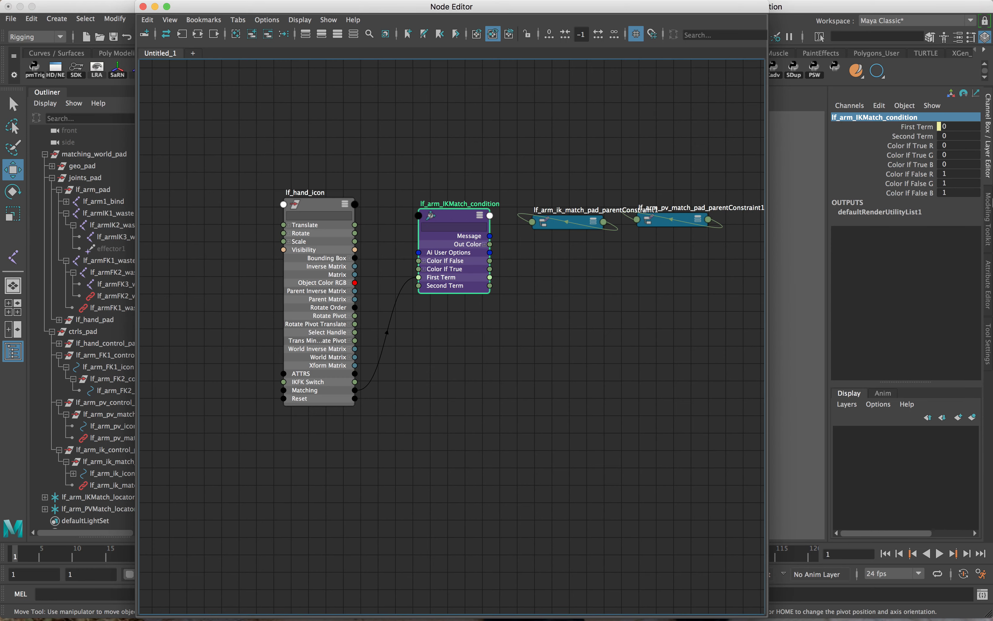
left_click(988, 283)
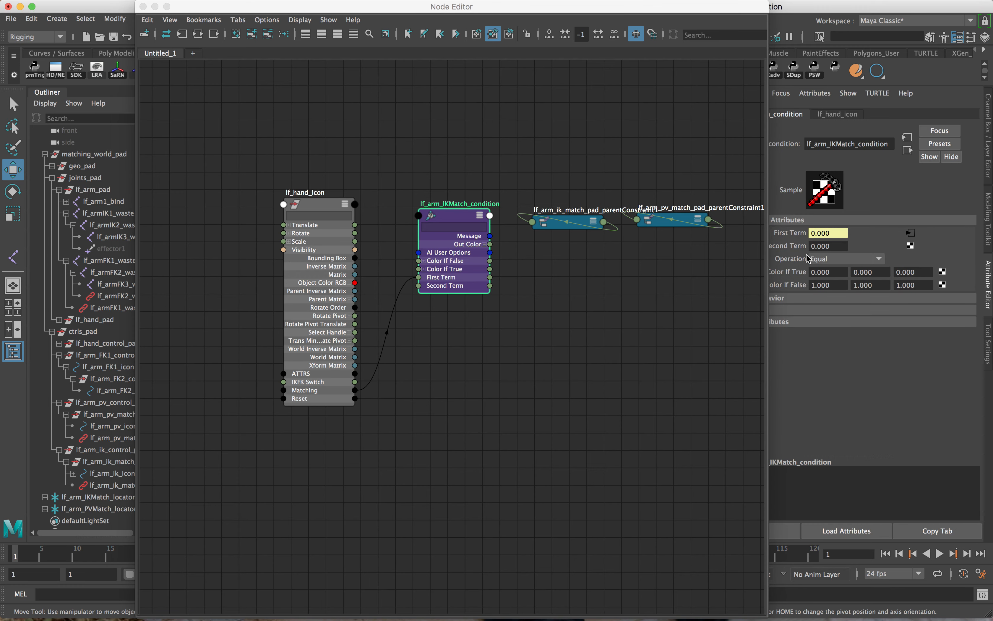
left_click(989, 133)
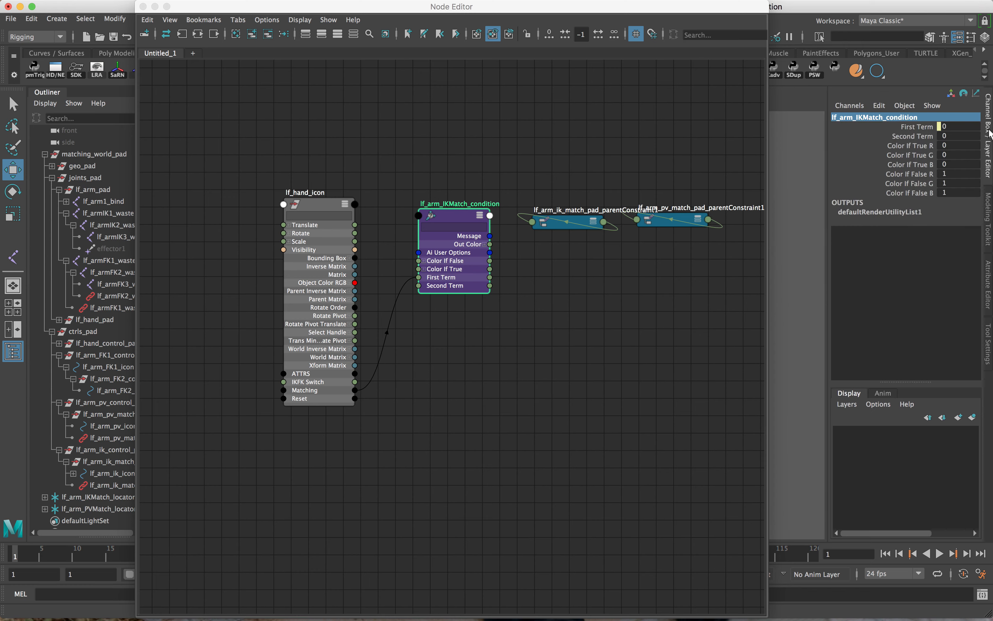
Review the options available for the Matching attribute on lf_hand_icon
left_click(334, 209)
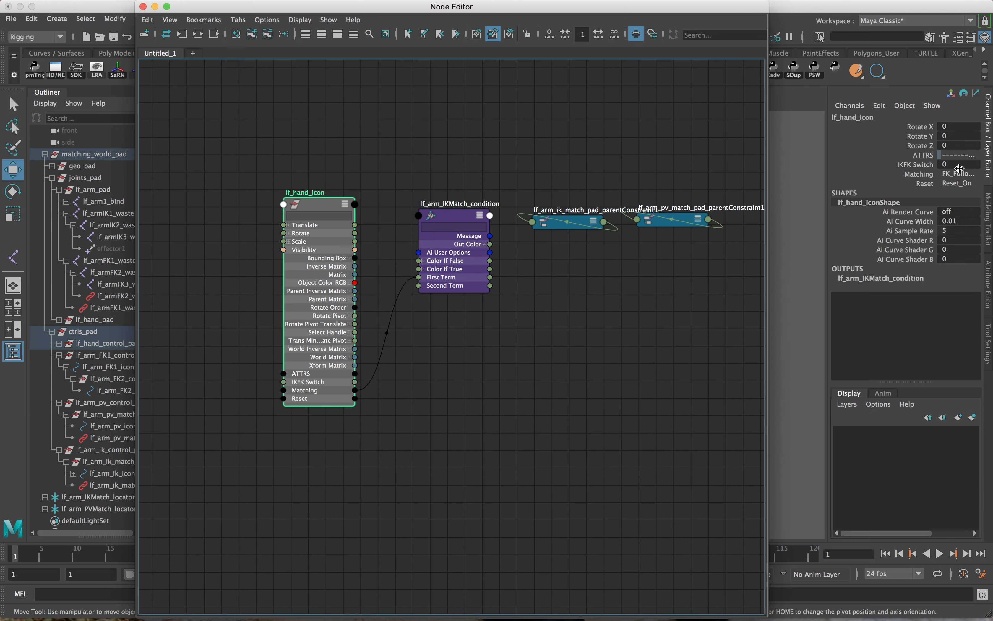
left_click(959, 174)
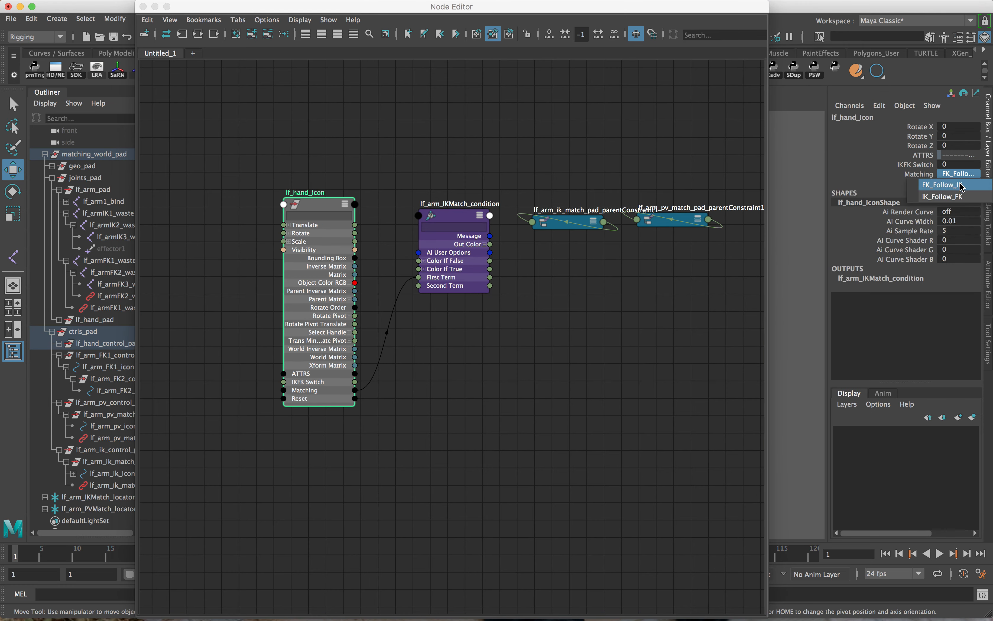
left_click(961, 185)
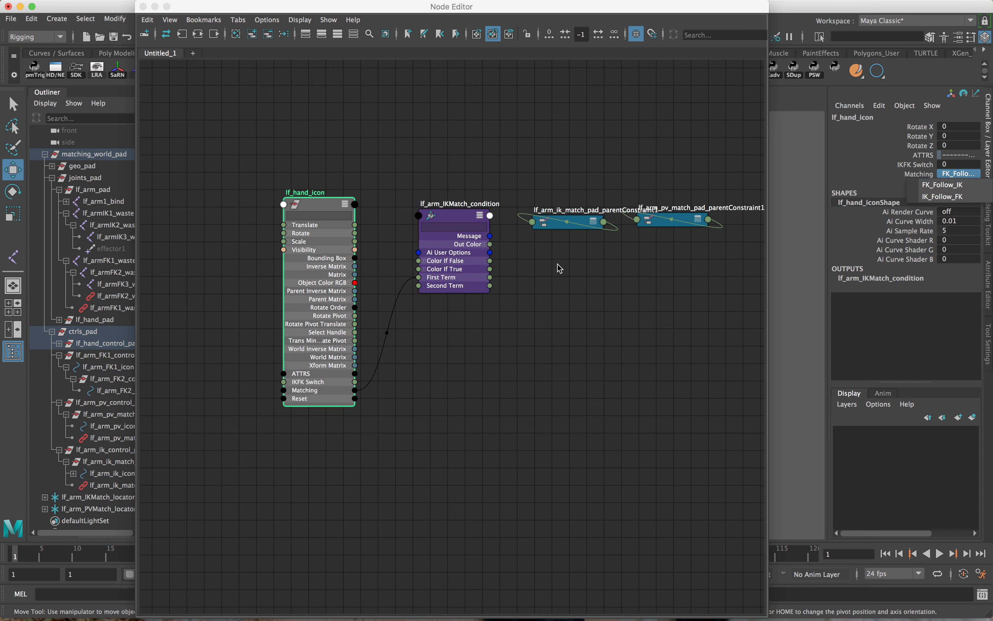
Set Color If True R of lf_arm_IKMatch_condition to 10
left_click(461, 225)
left_click(953, 146)
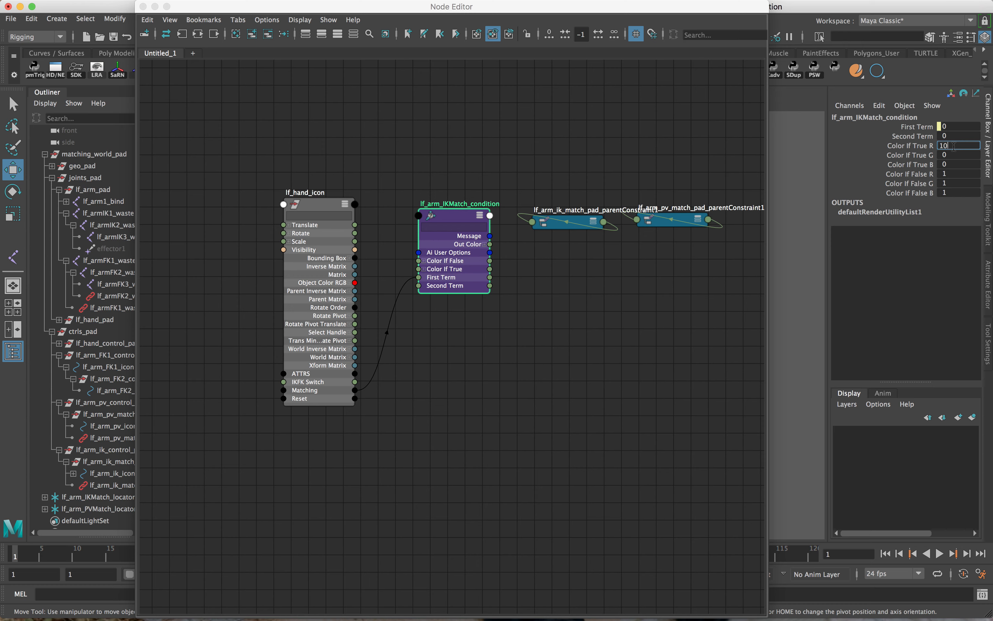
type("10")
key("Return")
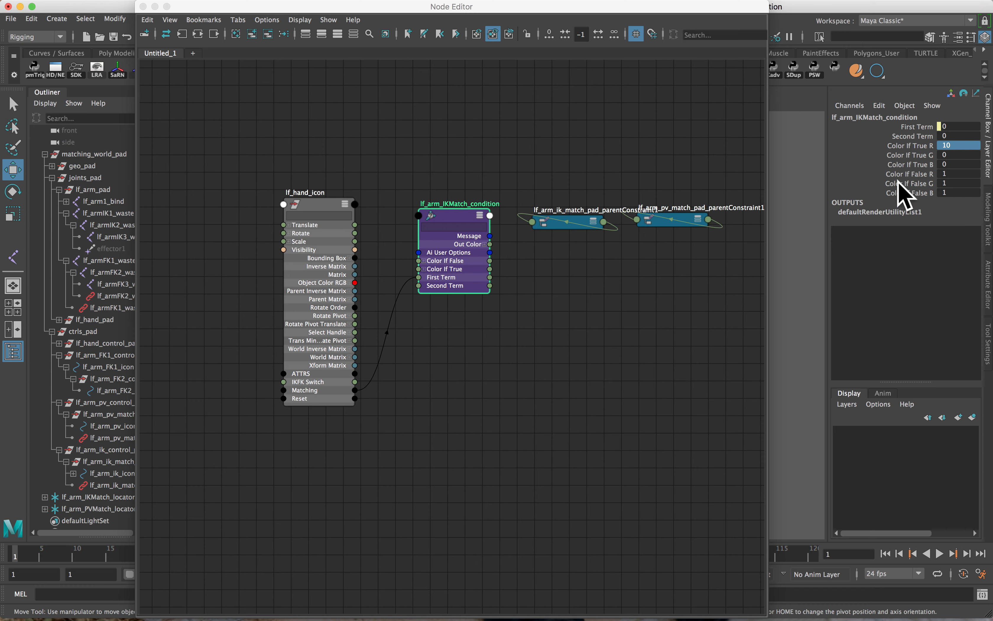
Examine the Node State options of lf_arm_ik_match_pad_parentConstraint1
left_click(580, 216)
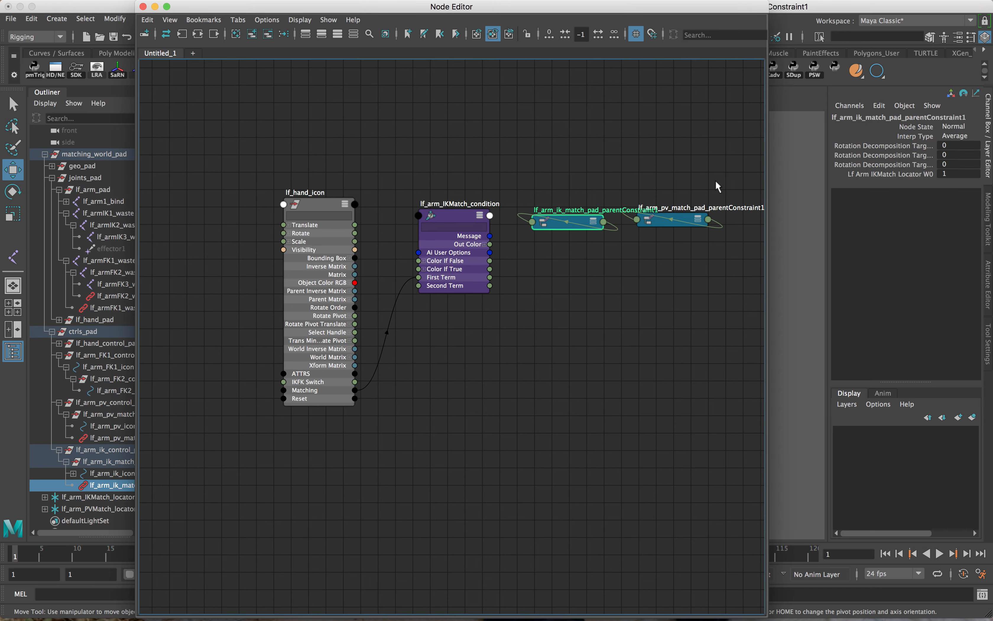
left_click(949, 127)
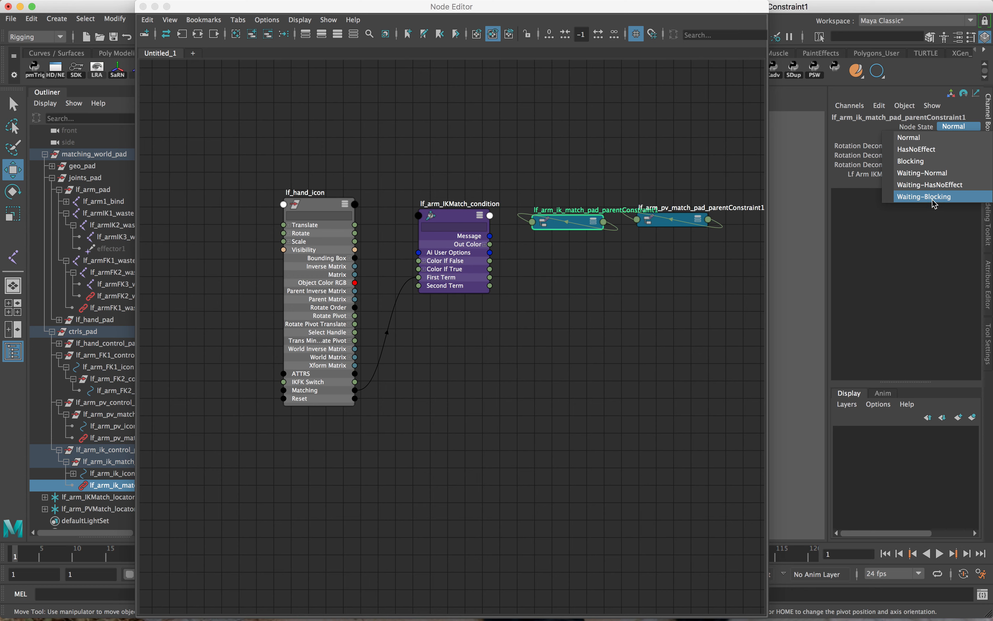
left_click(437, 219)
Set Color If False R, G and B of lf_arm_IKMatch_condition to 0
left_click(439, 214)
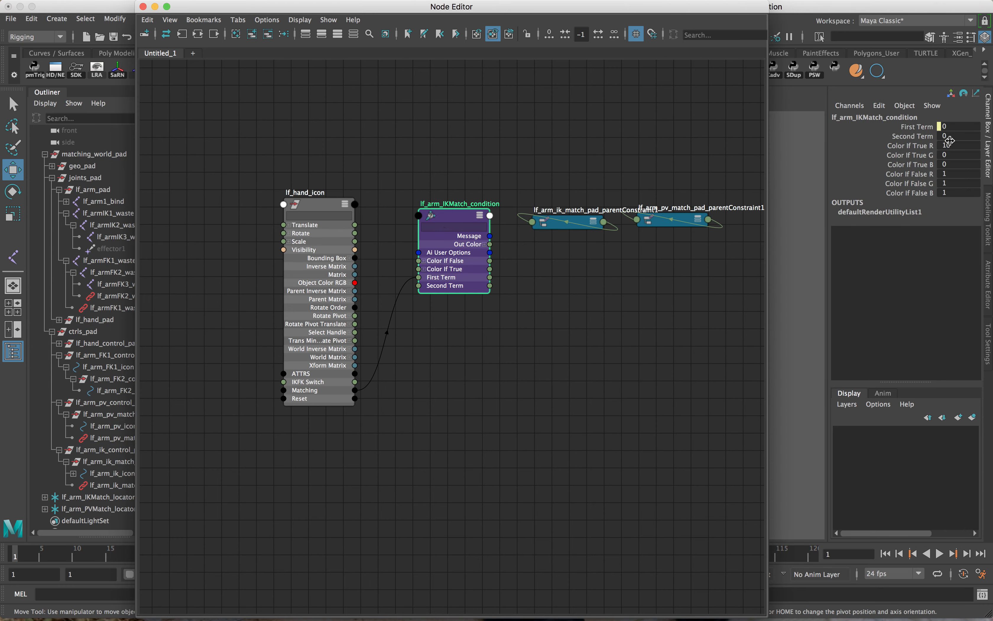
left_click_drag(950, 174, 951, 191)
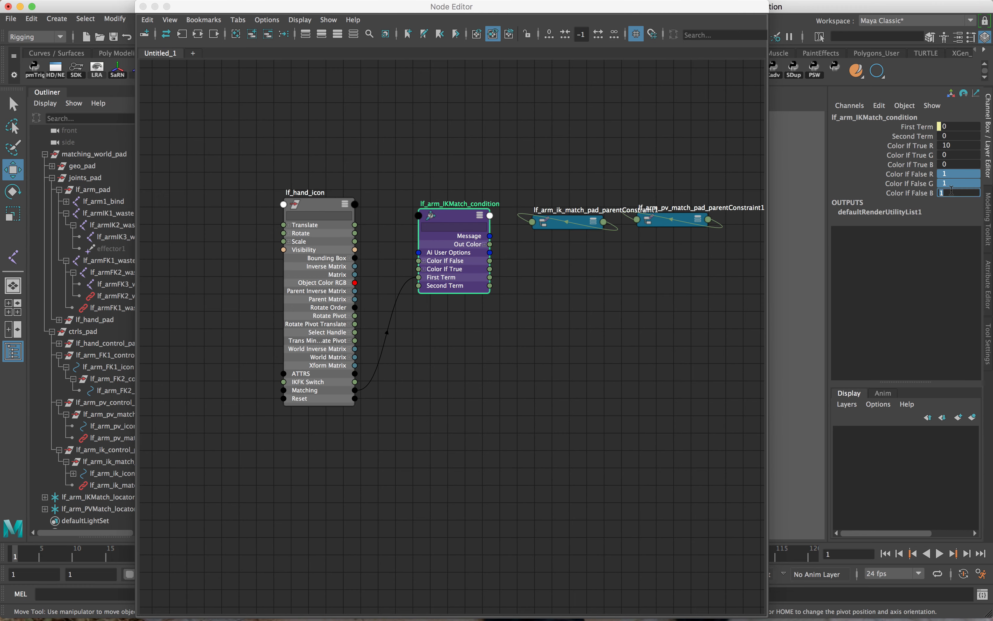
type("0")
key("Return")
left_click(456, 222)
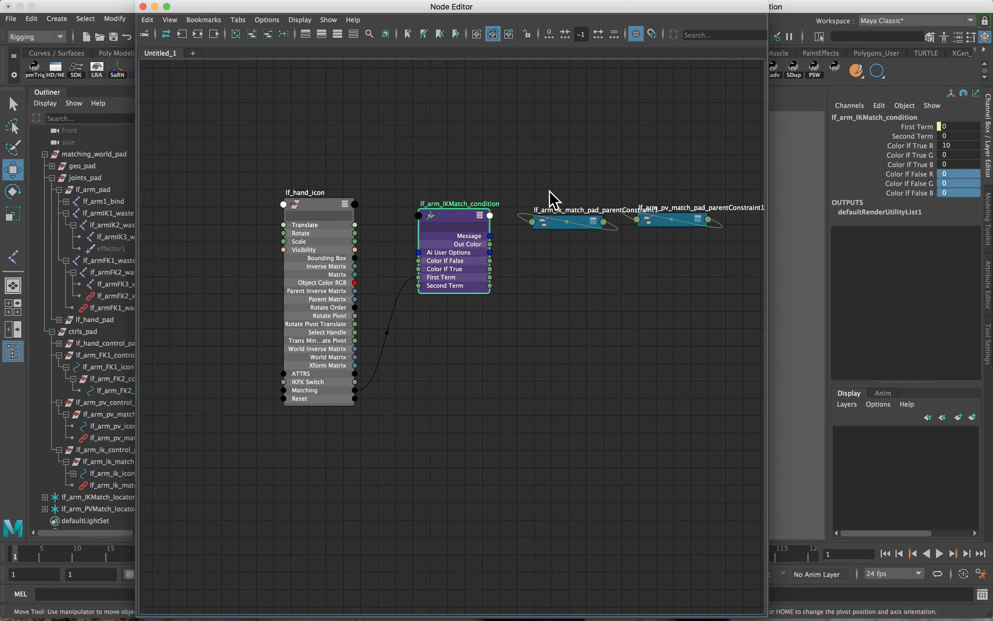
Check the IK match constraint's Node State and expand the Out Color channels of lf_arm_IKMatch_condition
left_click(575, 221)
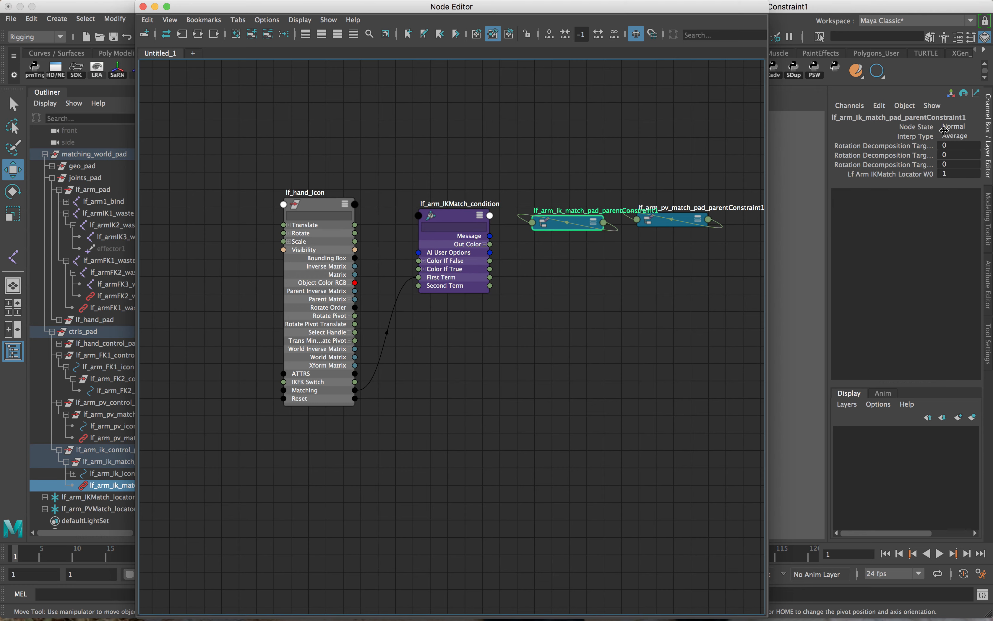
left_click(467, 224)
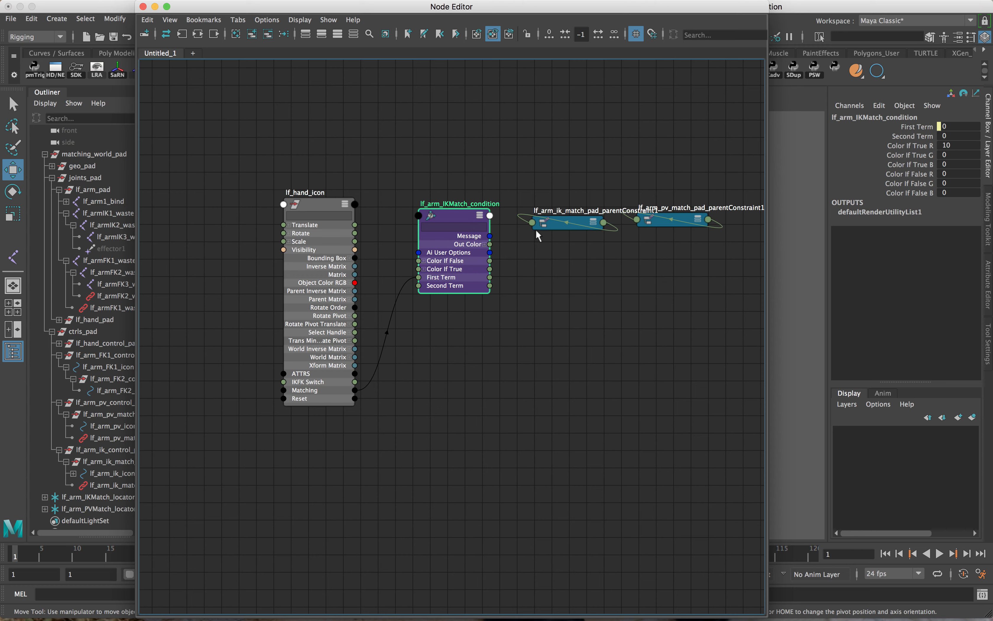
left_click(484, 244)
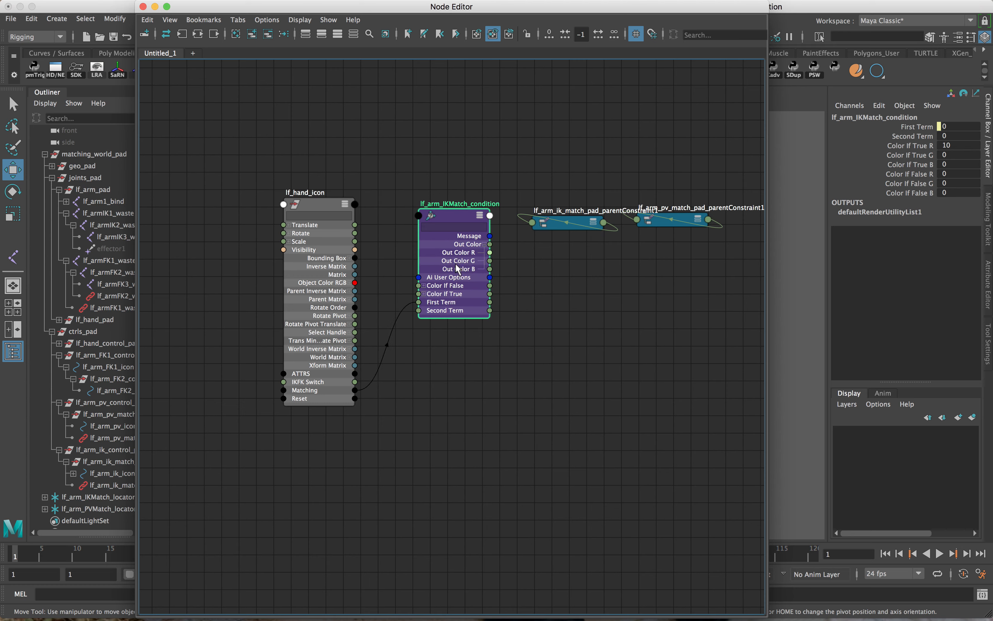
left_click(594, 223)
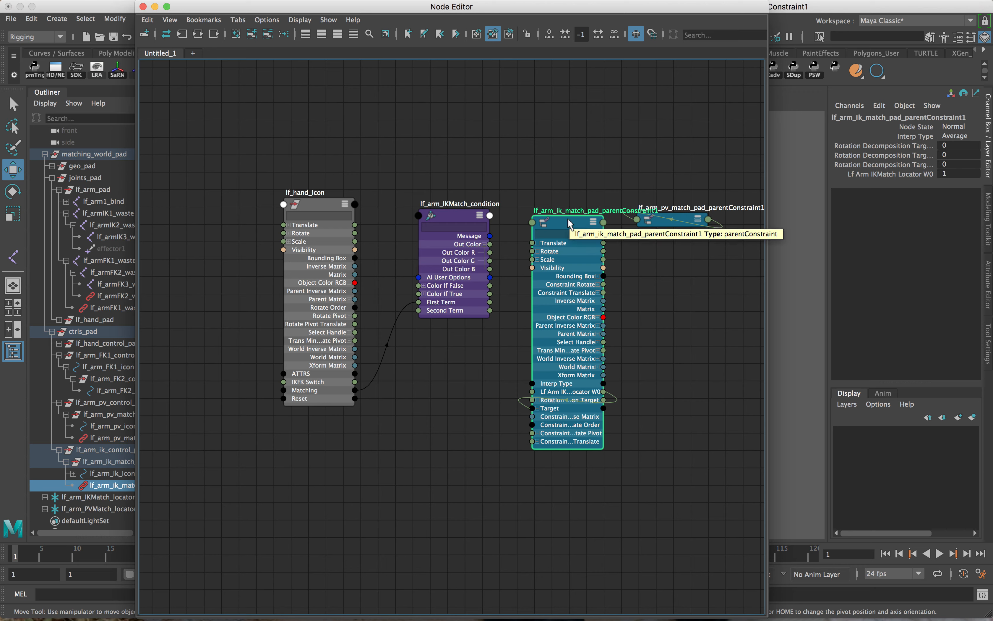
right_click_drag(569, 222, 839, 202)
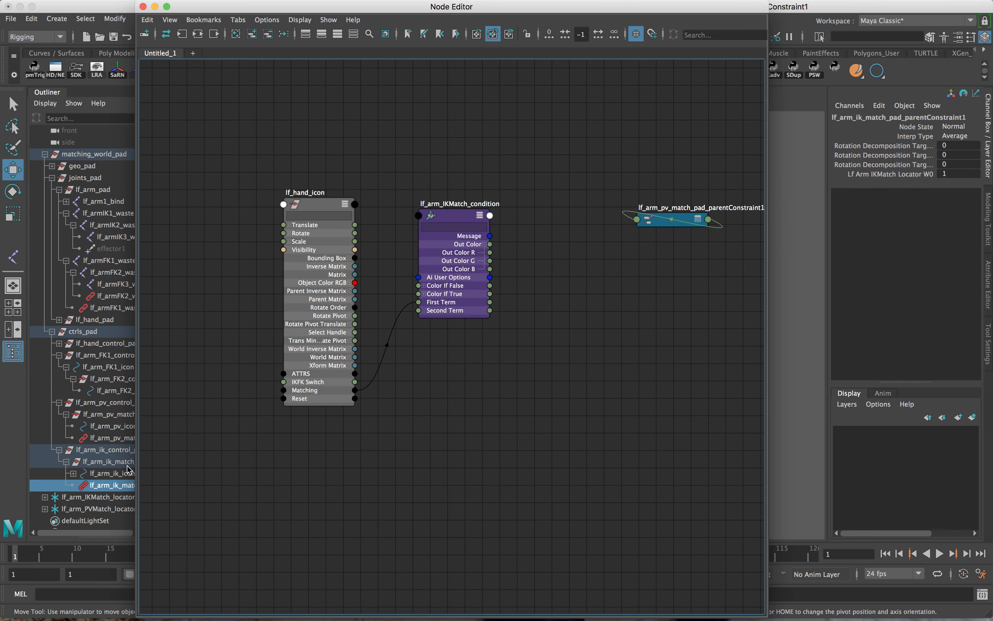
left_click(248, 34)
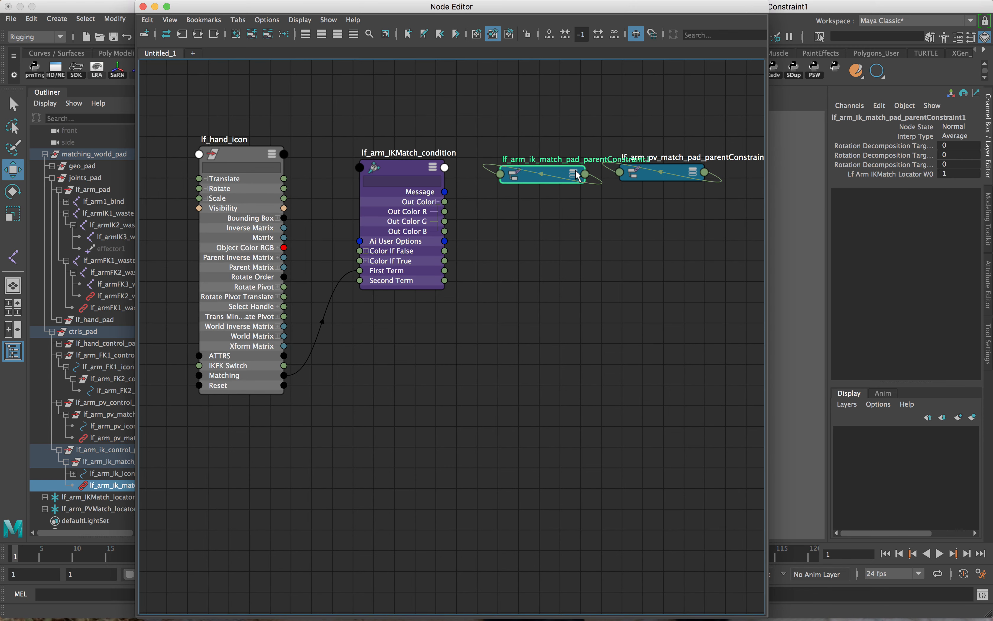
Expand the lf_arm_ik_match_pad_parentConstraint1 node and show all of its attributes
left_click(575, 174)
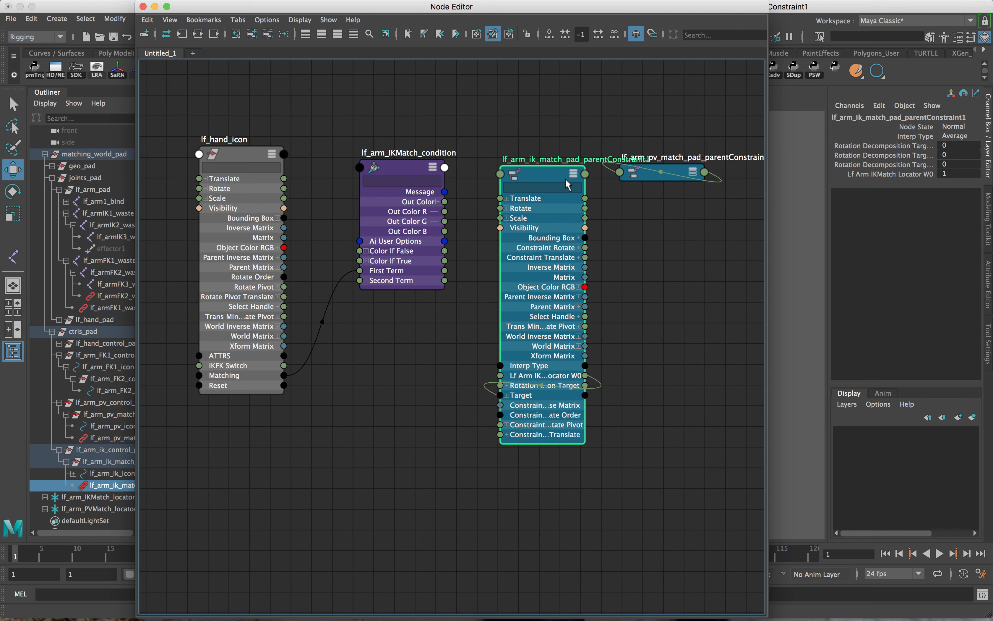
right_click(549, 177)
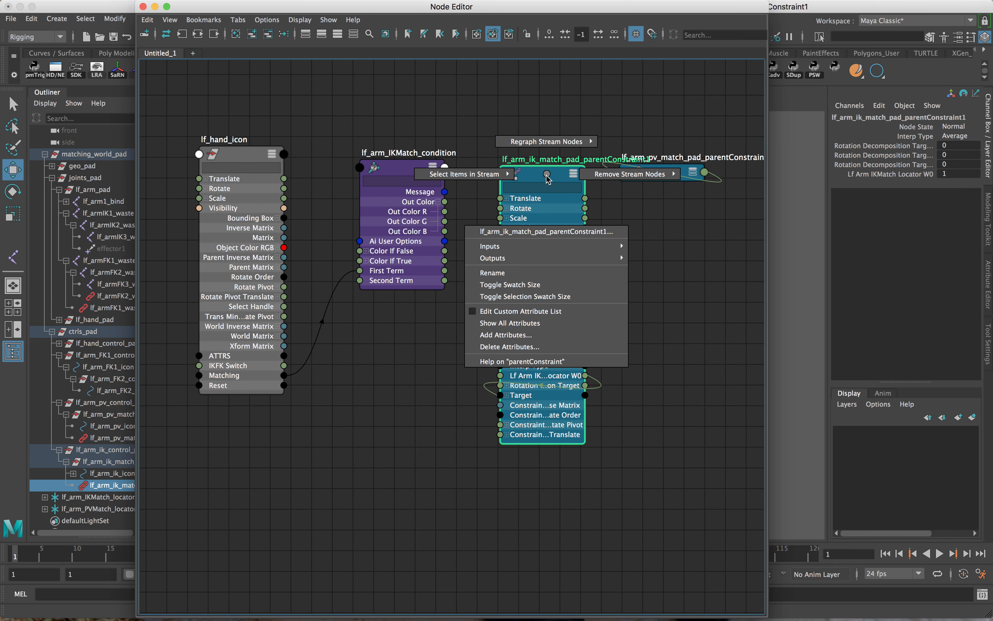
left_click(548, 328)
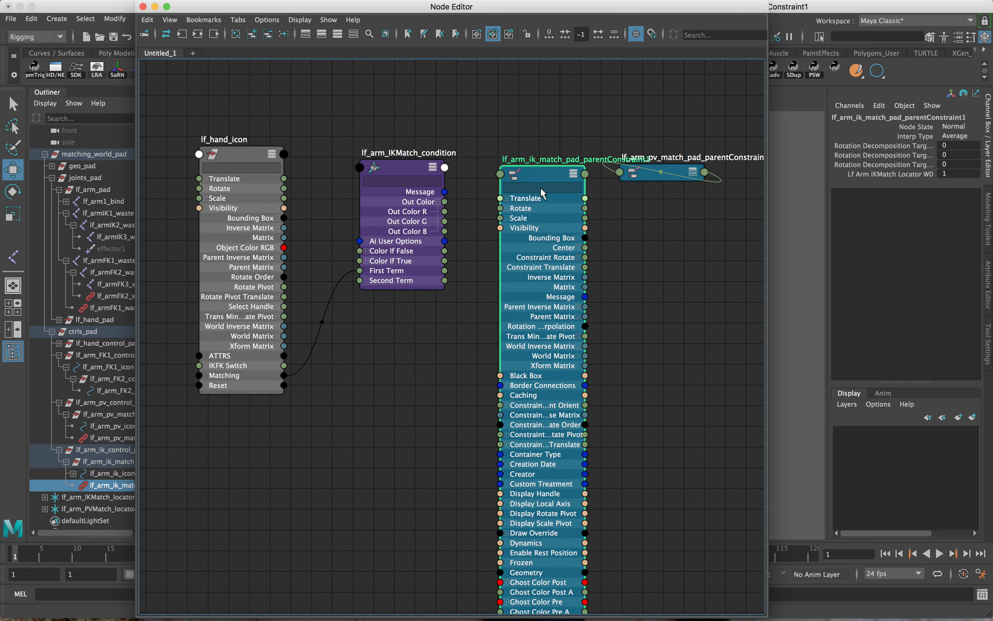
Move lf_arm_IKMatch_condition down beside the IK match constraint and connect its Out Color R to the constraint's Node State
scroll(444, 209, "down", 3)
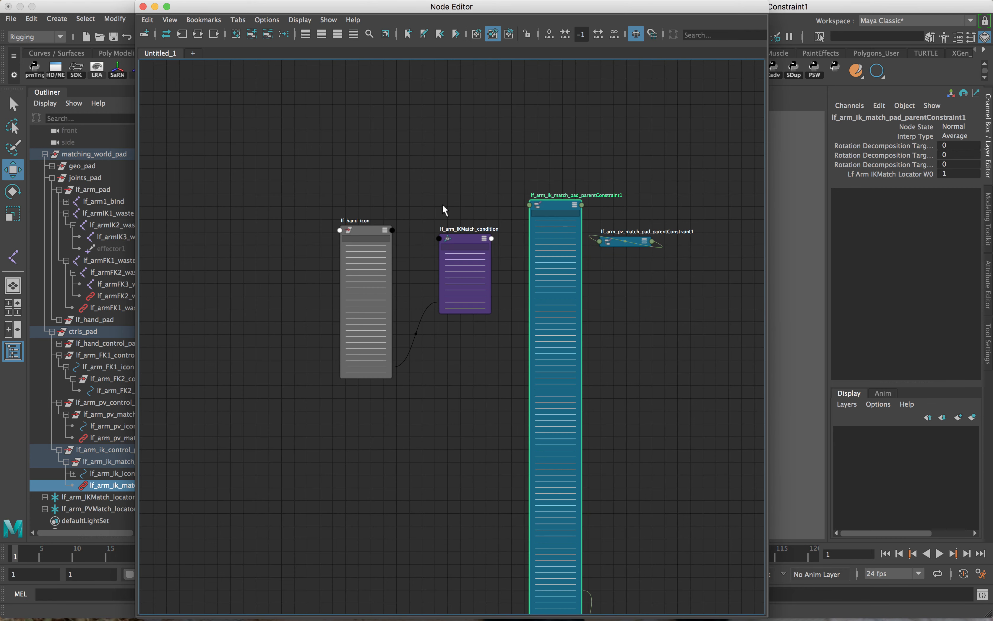
left_click_drag(465, 236, 479, 573)
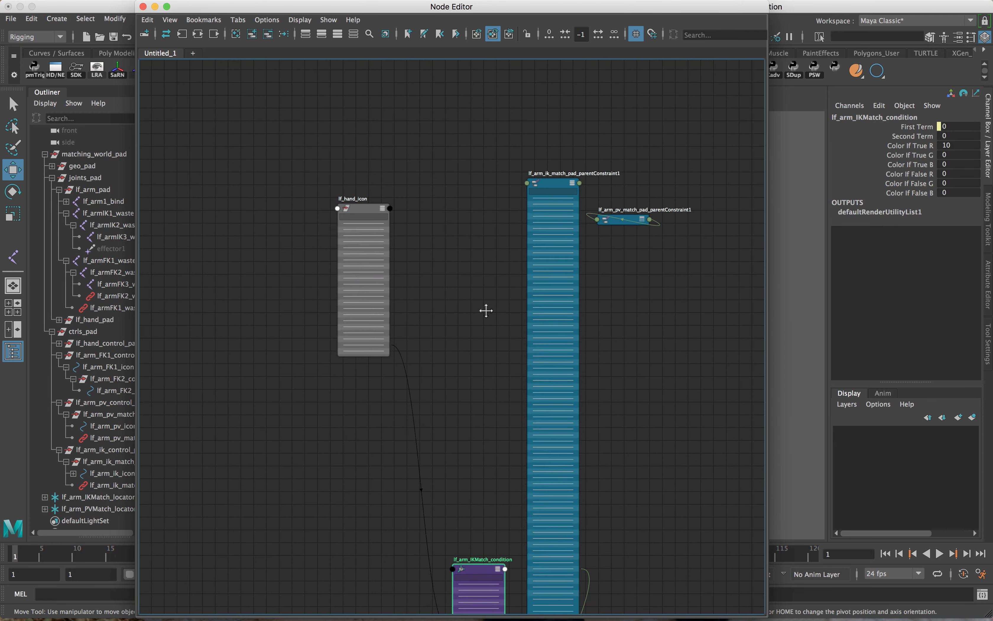
key("f")
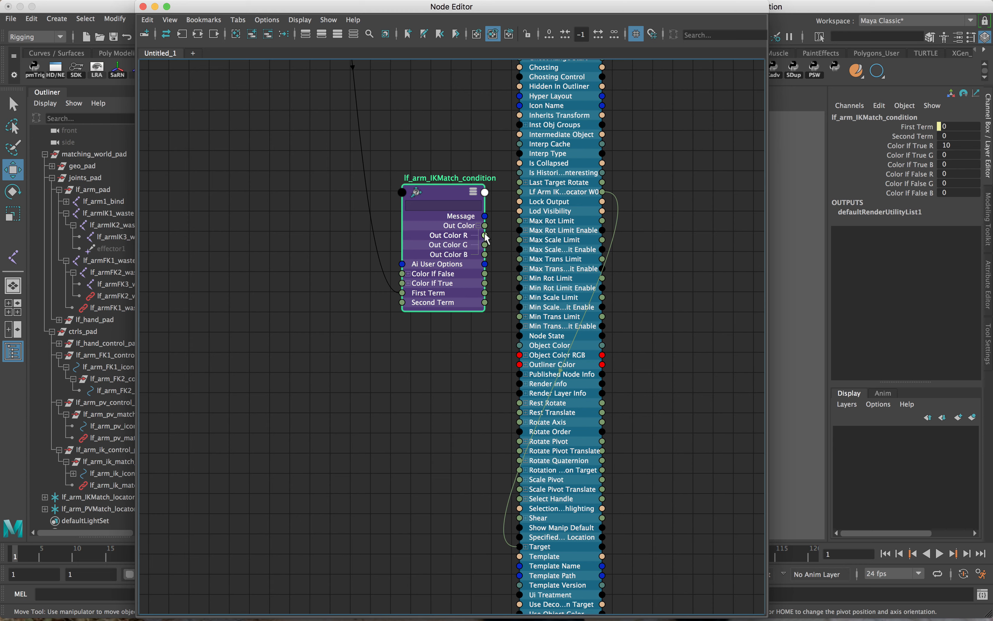
left_click_drag(485, 237, 519, 335)
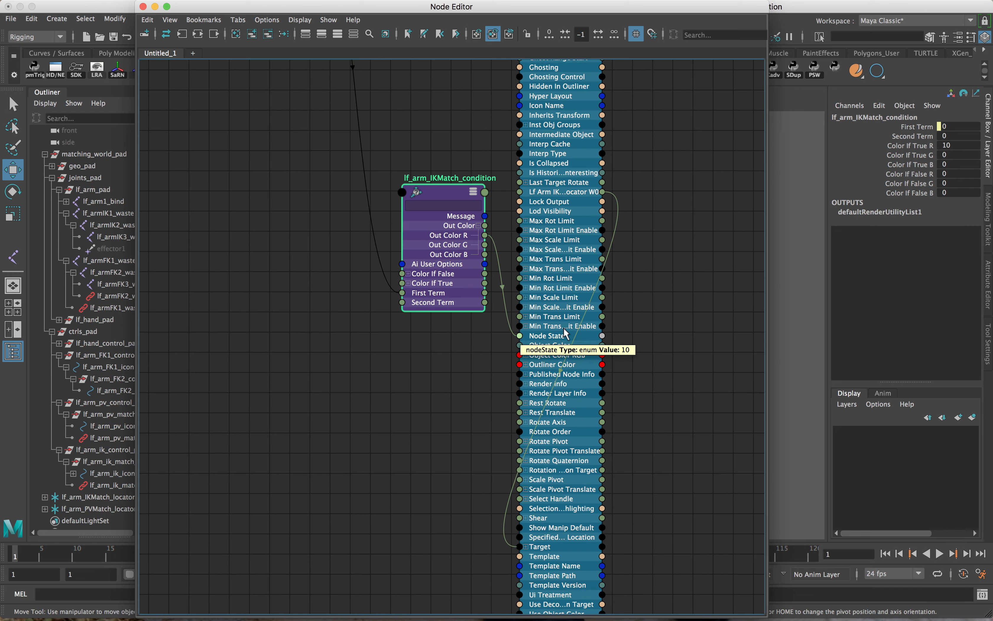
Inspect the Node State of lf_arm_ik_match_pad_parentConstraint1 and its list of options
scroll(563, 328, "down", 5)
middle_click_drag(584, 298, 581, 304, "alt")
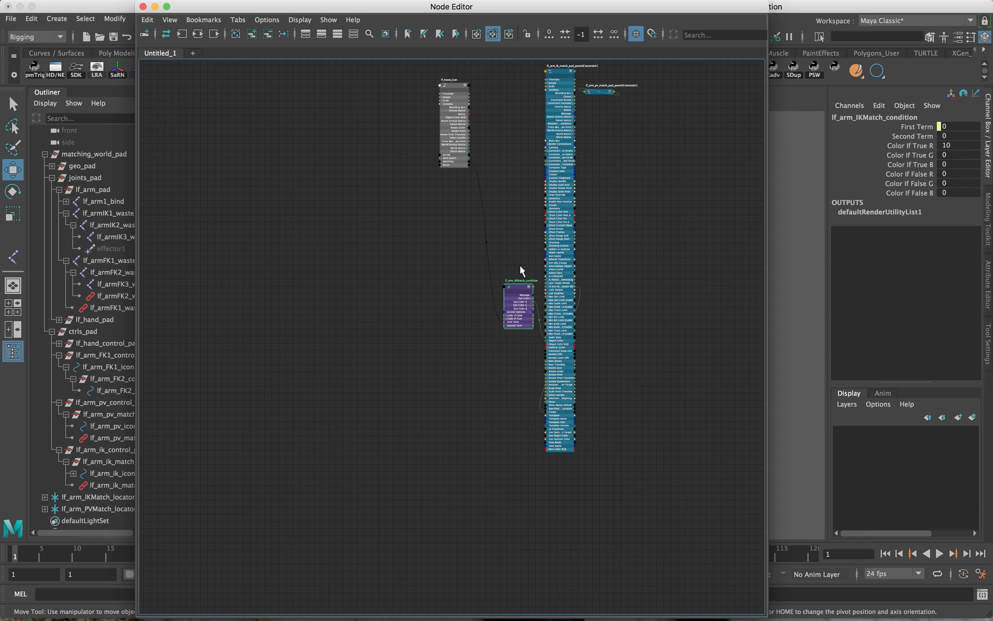
left_click(555, 263)
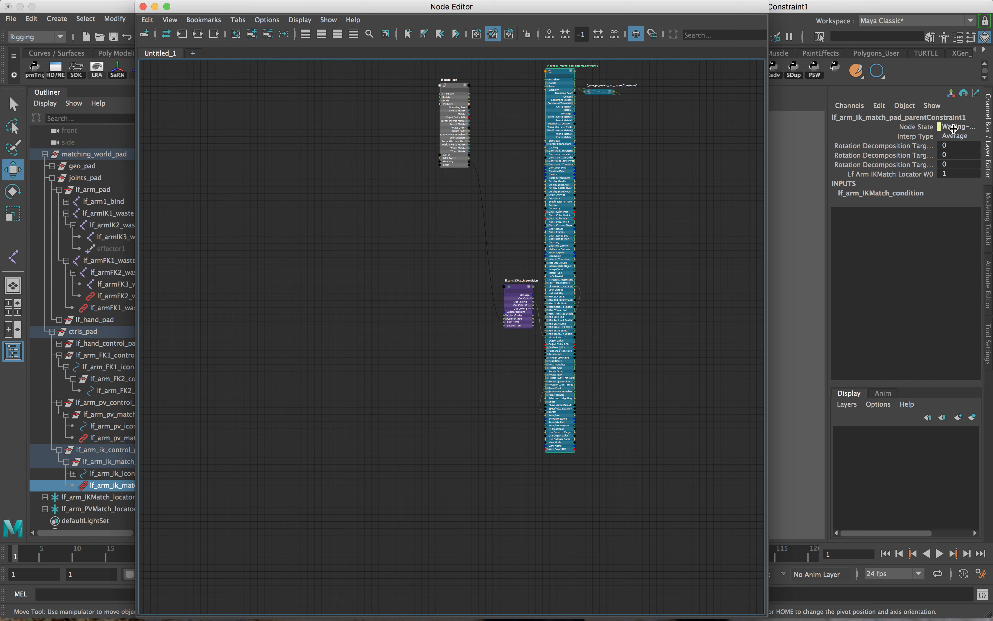
left_click(962, 126)
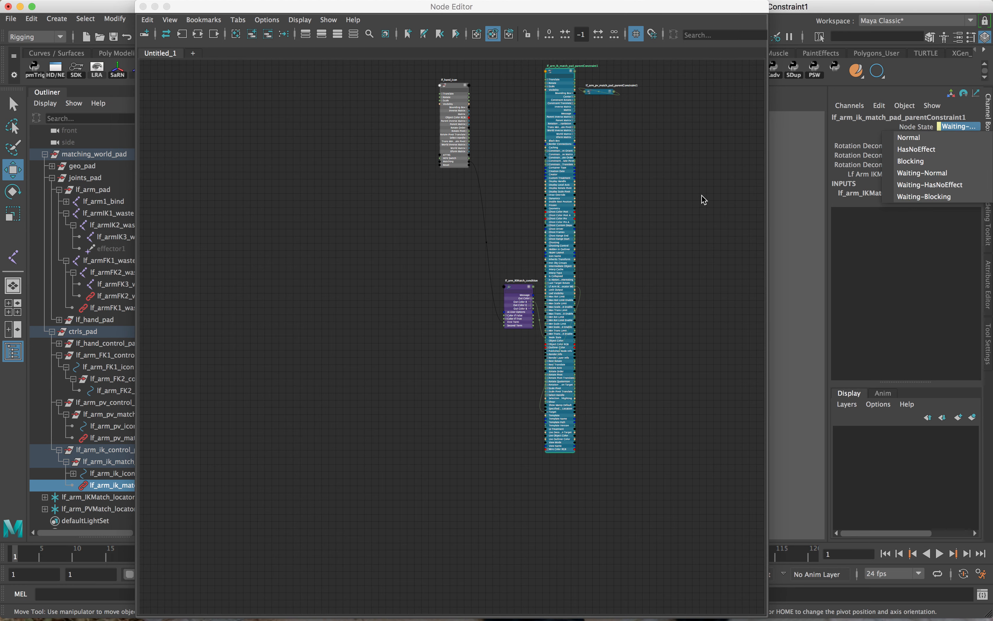
left_click(624, 203)
scroll(600, 262, "up", 5)
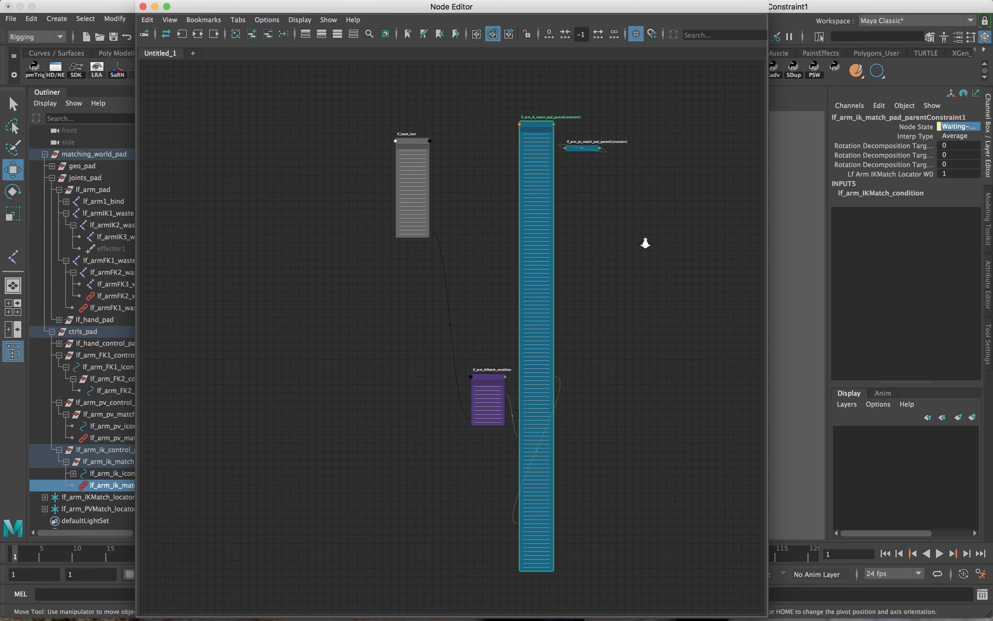
Show all attributes of lf_arm_pv_match_pad_parentConstraint1 and place the node beside the IK match constraint
left_click(579, 141)
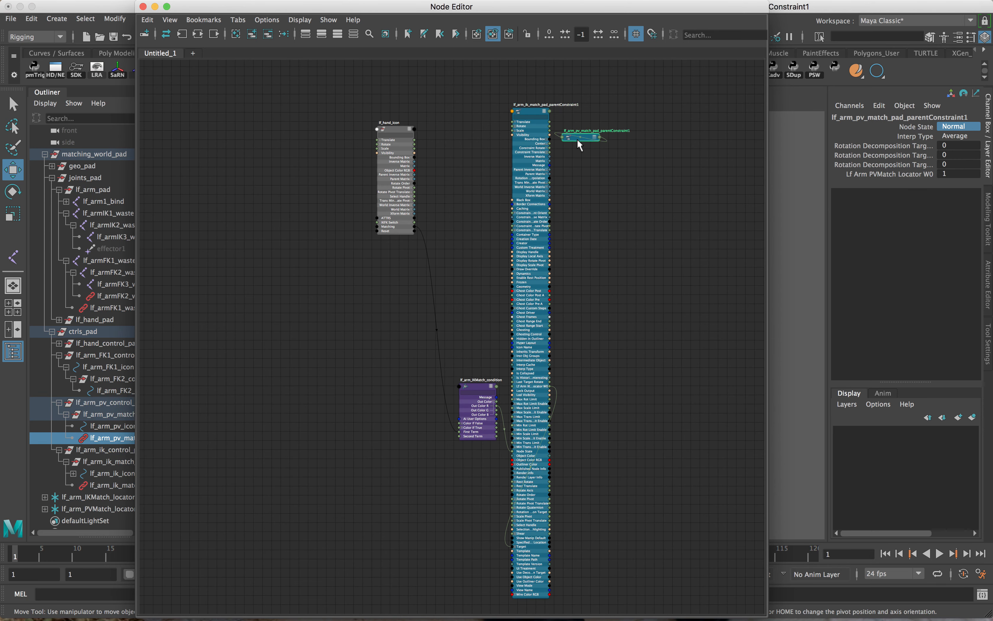
right_click(577, 139)
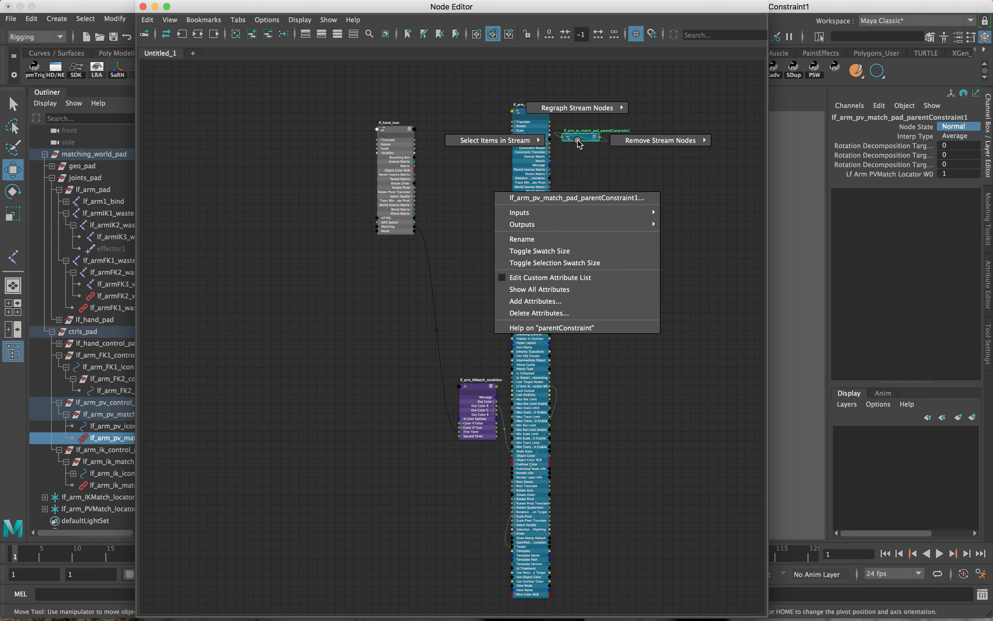
left_click(560, 289)
left_click_drag(580, 136, 592, 108)
Connect Out Color R of lf_arm_IKMatch_condition to the Node State of lf_arm_pv_match_pad_parentConstraint1
scroll(428, 457, "up", 2)
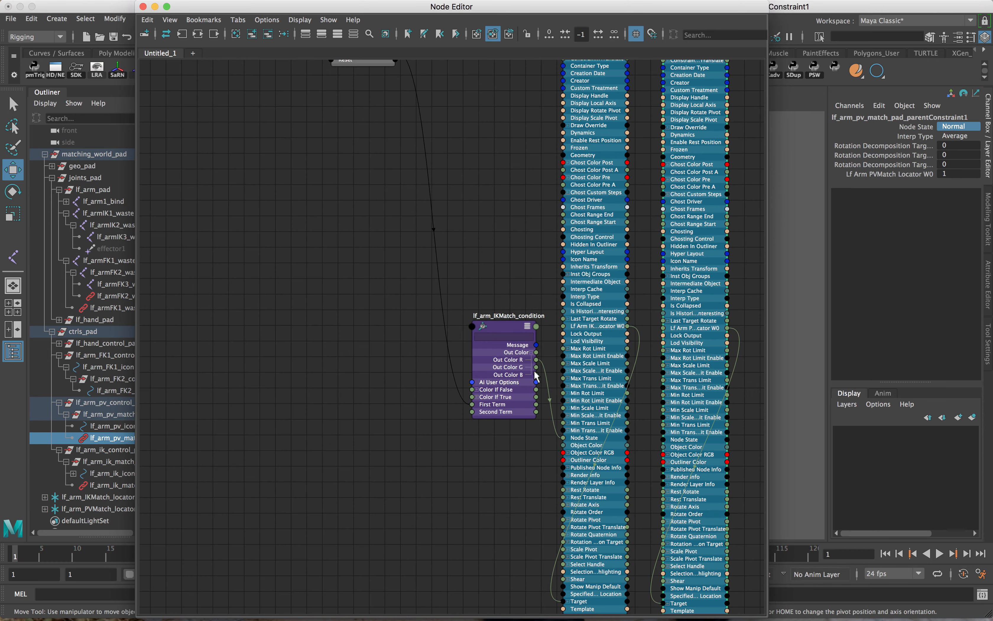
left_click_drag(536, 360, 664, 442)
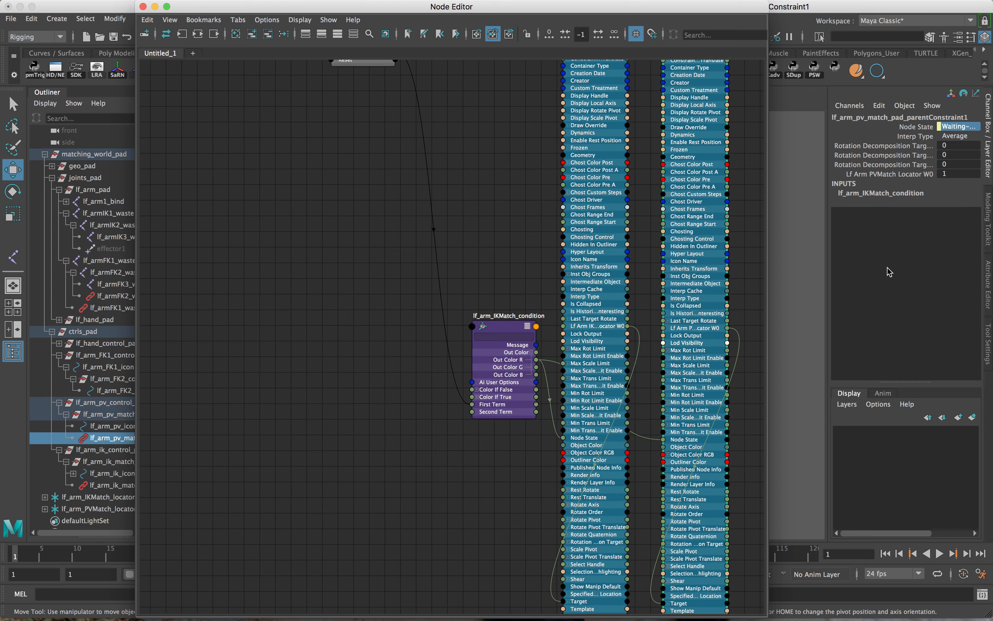
scroll(531, 322, "down", 2)
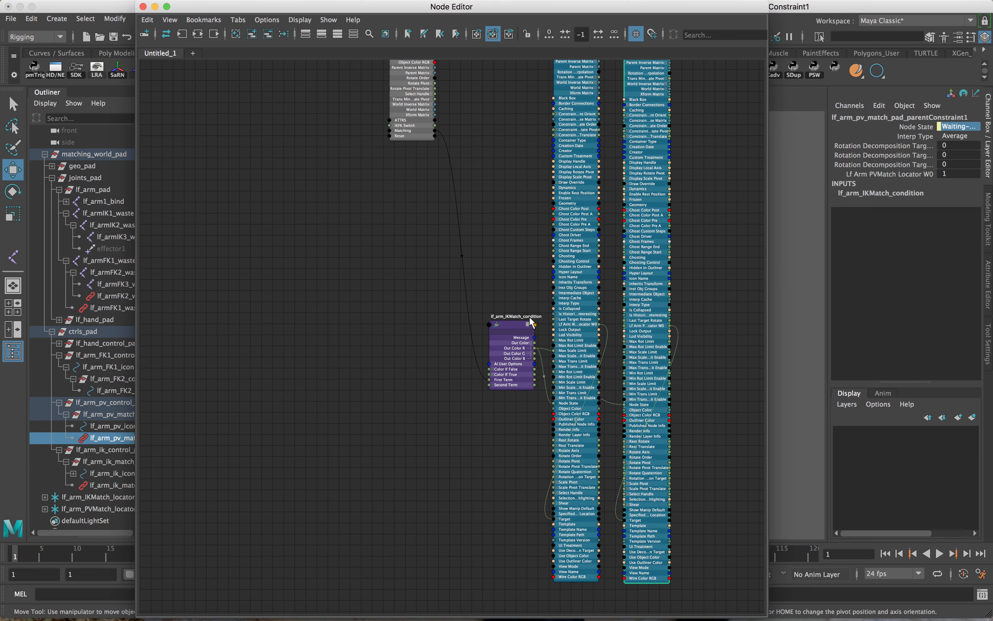
Inspect the options of the Reset attribute on lf_hand_icon
middle_click_drag(527, 345, 478, 507, "alt")
scroll(526, 371, "down", 2)
middle_click_drag(524, 317, 526, 286, "alt")
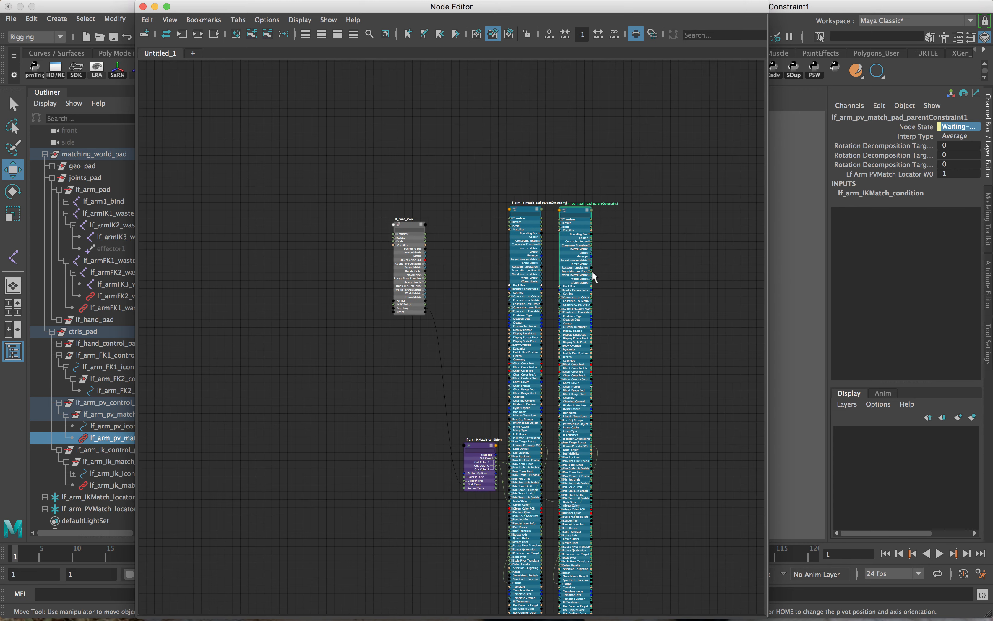
left_click(410, 224)
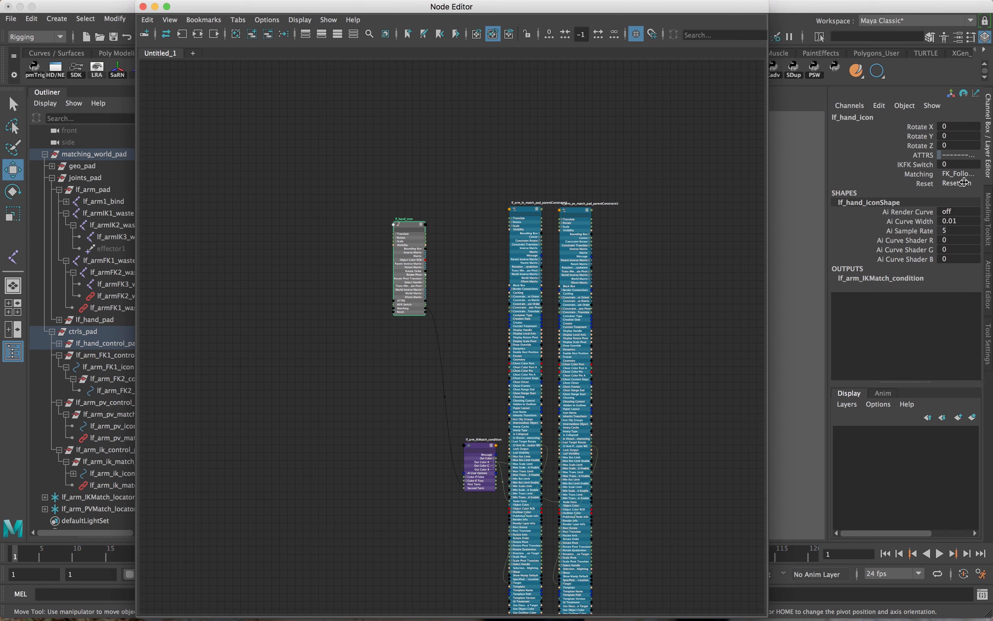
left_click(956, 183)
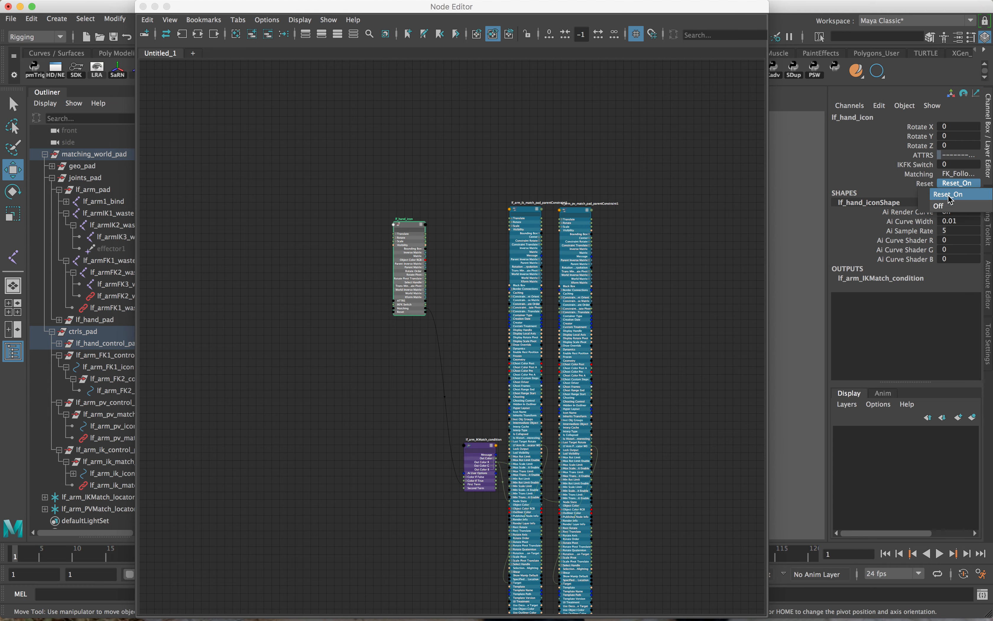
left_click(524, 211)
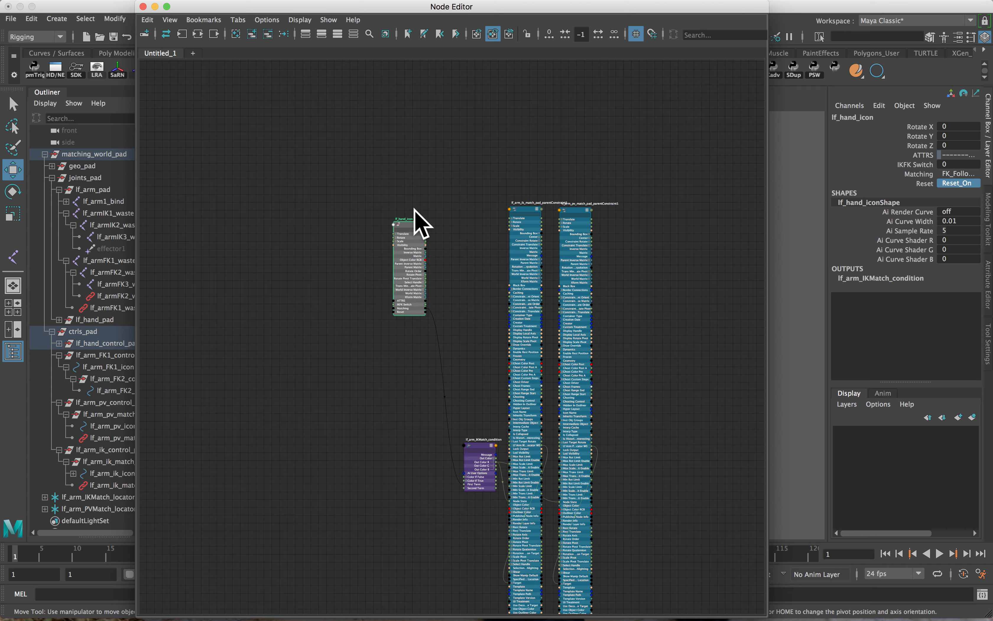
Select the IK and PV match constraint nodes and show only their primary attributes
left_click(529, 209)
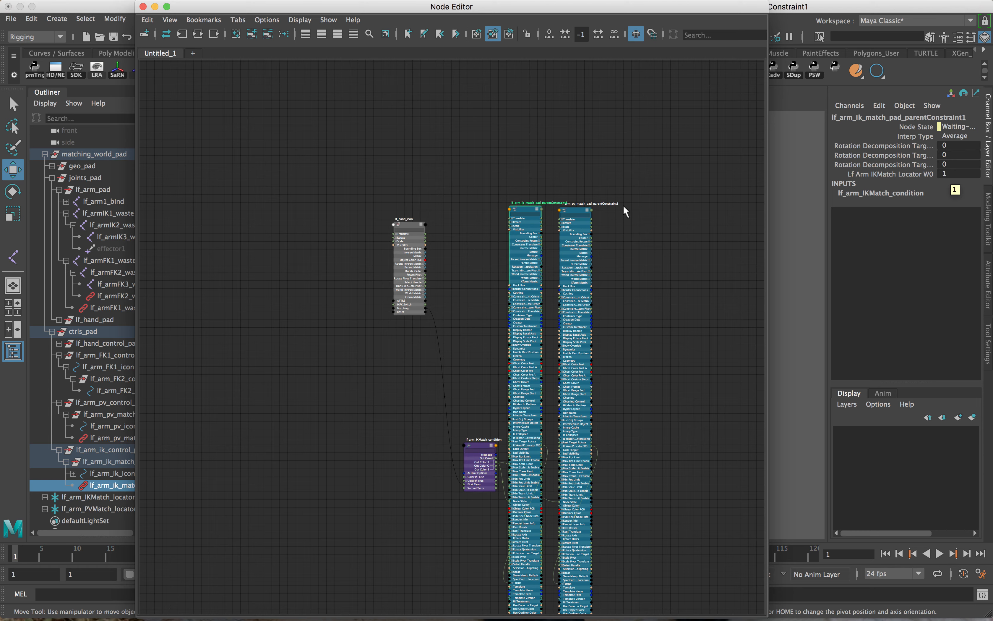
scroll(623, 205, "up", 2)
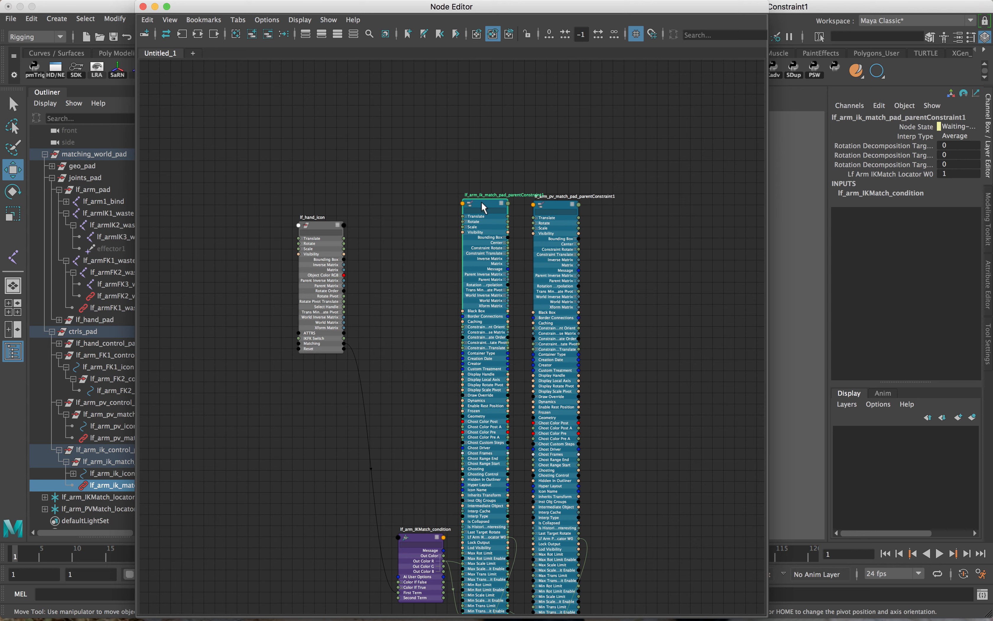
left_click_drag(602, 212, 420, 114)
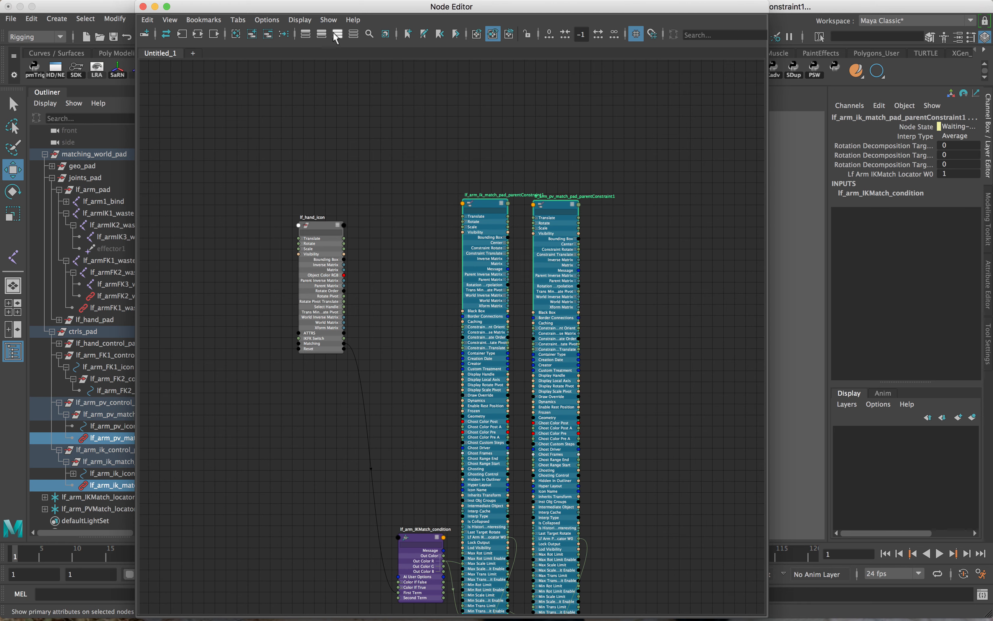
key("2")
scroll(343, 325, "up", 4)
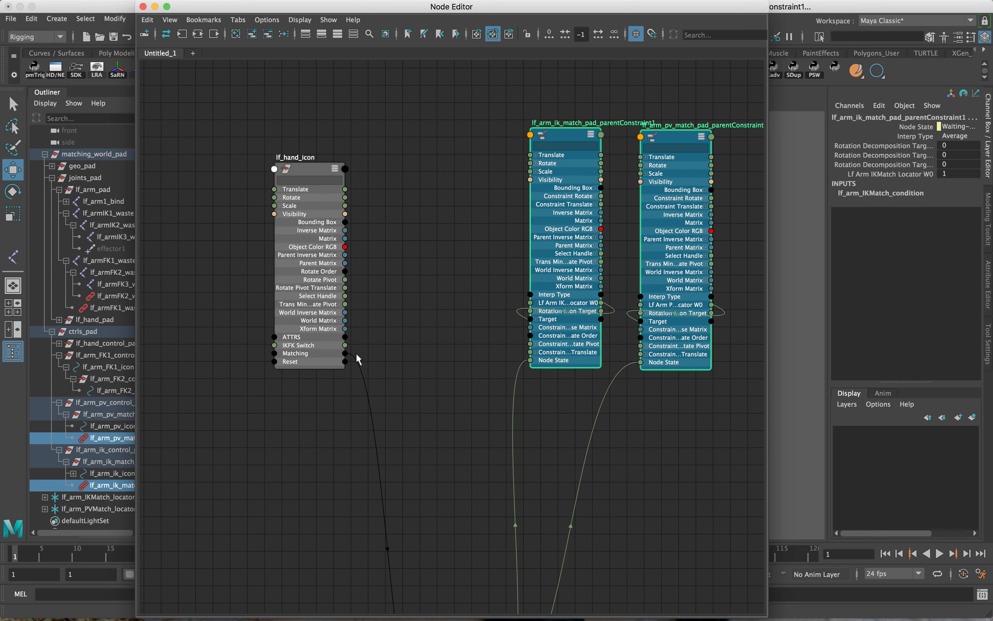
Connect Reset of lf_hand_icon to the Lf Arm IKMatch Locator W0 and Lf Arm PVMatch Locator W0 weights of the two constraints
left_click_drag(434, 343, 532, 300)
left_click_drag(345, 361, 641, 304)
left_click(84, 354)
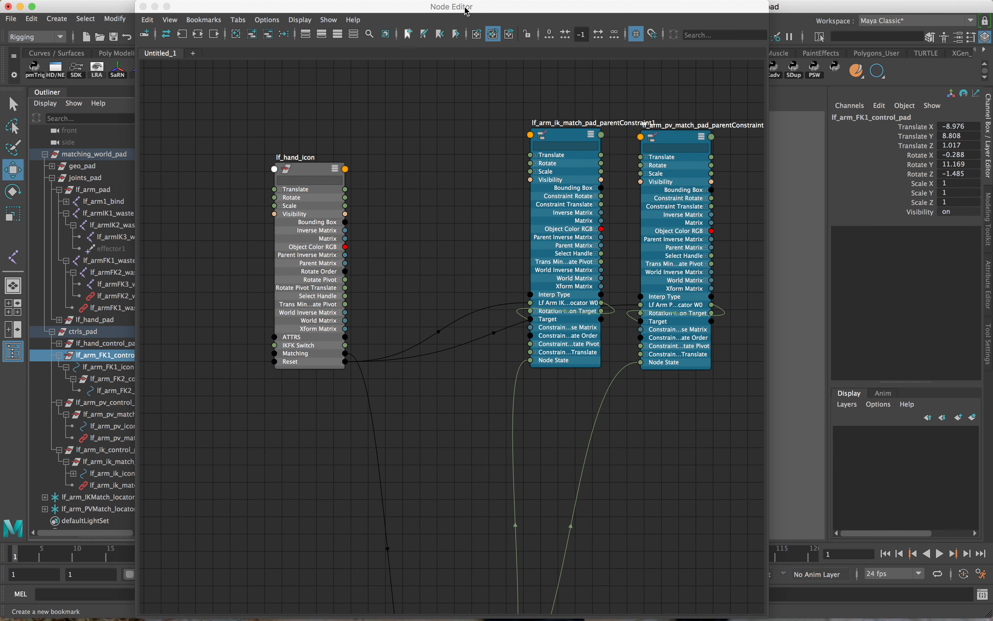
Move the Node Editor clear of the viewport and set Reset on lf_hand_icon to Off
scroll(542, 259, "down", 3)
left_click_drag(431, 7, 503, 482)
right_click_drag(439, 348, 480, 346, "alt")
middle_click_drag(480, 346, 555, 249, "alt")
left_click(617, 188)
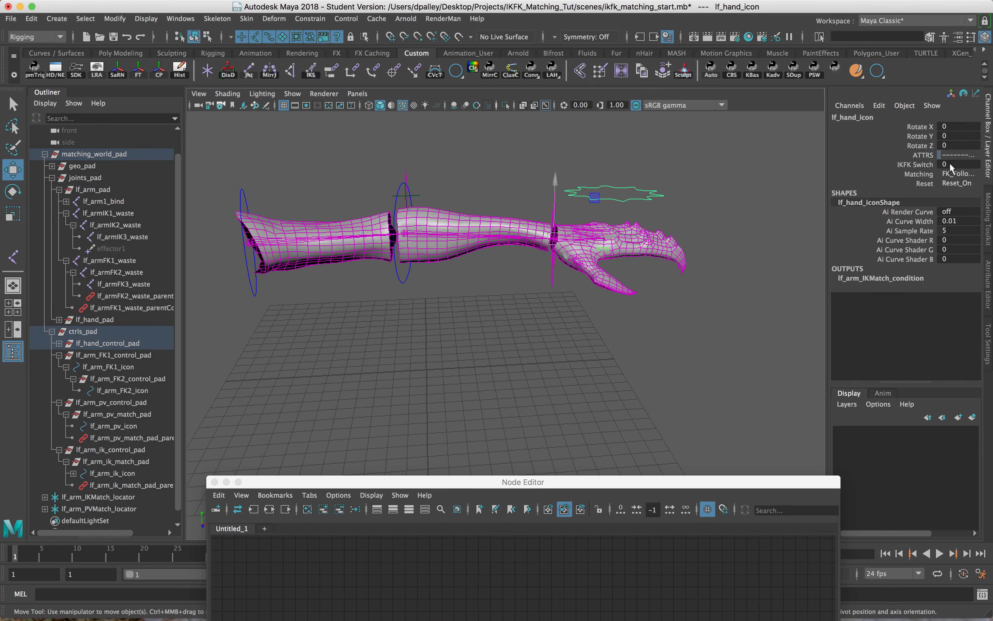
left_click(967, 185)
left_click(962, 207)
left_click(711, 337)
Examine the arm from a closer angle and select the joints lf_armIK1_waste and lf_armIK2_waste
left_click_drag(623, 332, 601, 346, "alt")
middle_click_drag(505, 296, 610, 345, "alt")
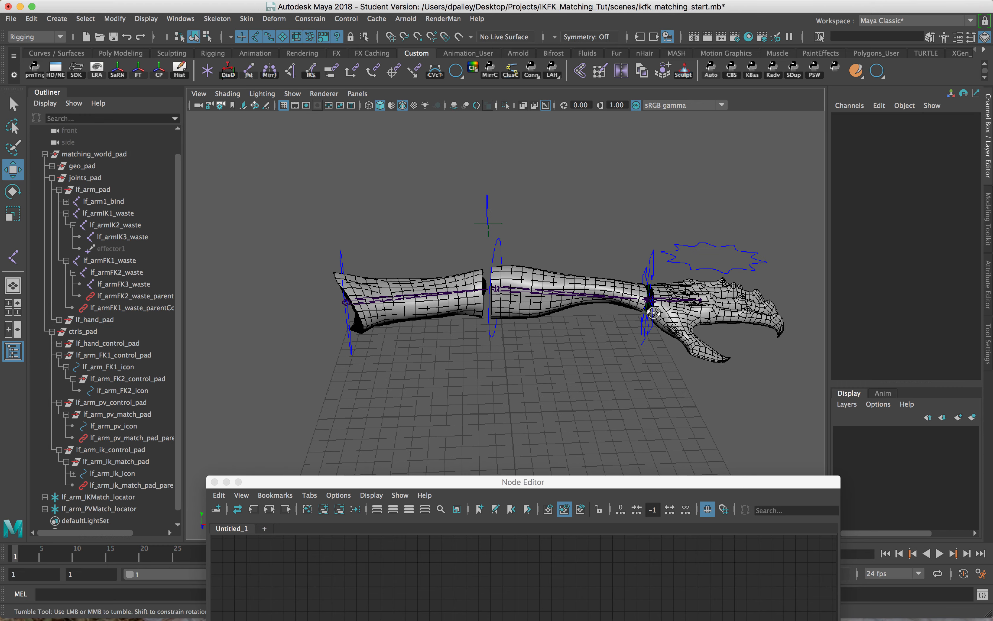
left_click_drag(609, 345, 625, 316, "alt")
right_click_drag(626, 316, 641, 317, "alt")
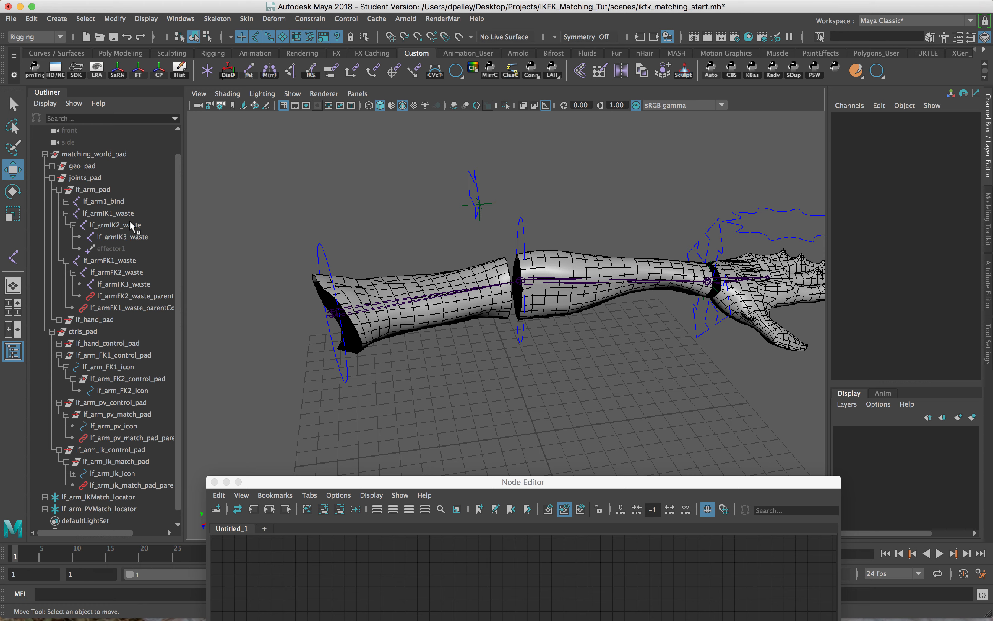
key("alt")
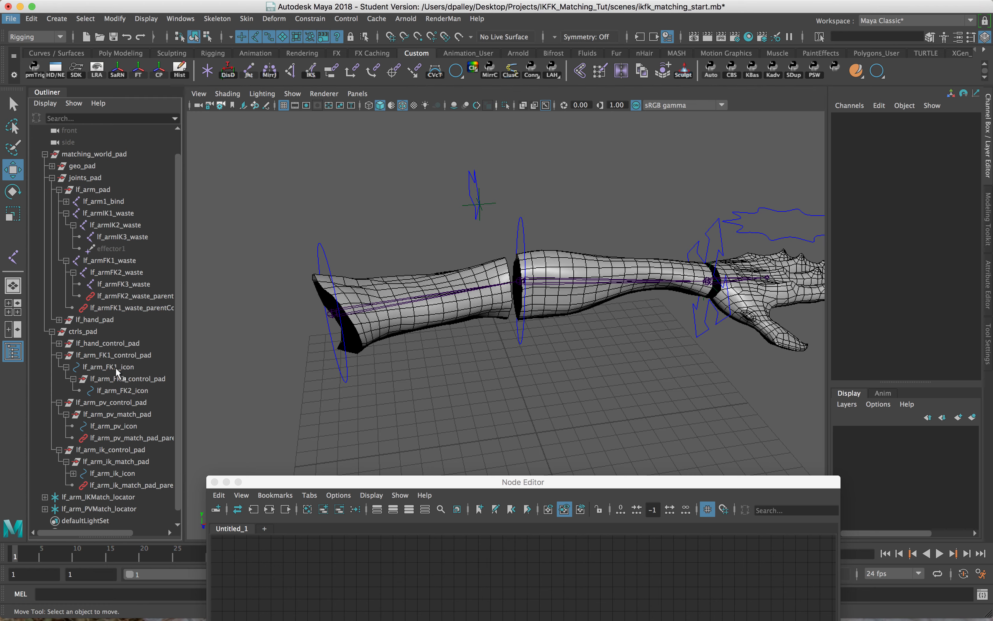
left_click_drag(113, 214, 112, 226)
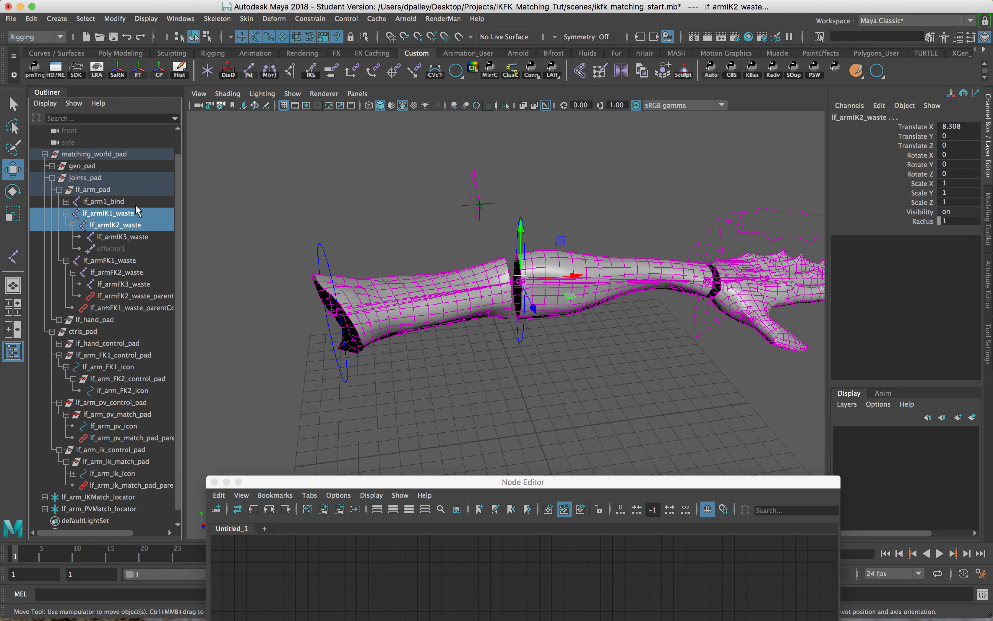
Group lf_arm_FK2_icon by itself under lf_arm_FK2_control_pad and name the new group lf_arm_FK2_match_pad
left_click(122, 392)
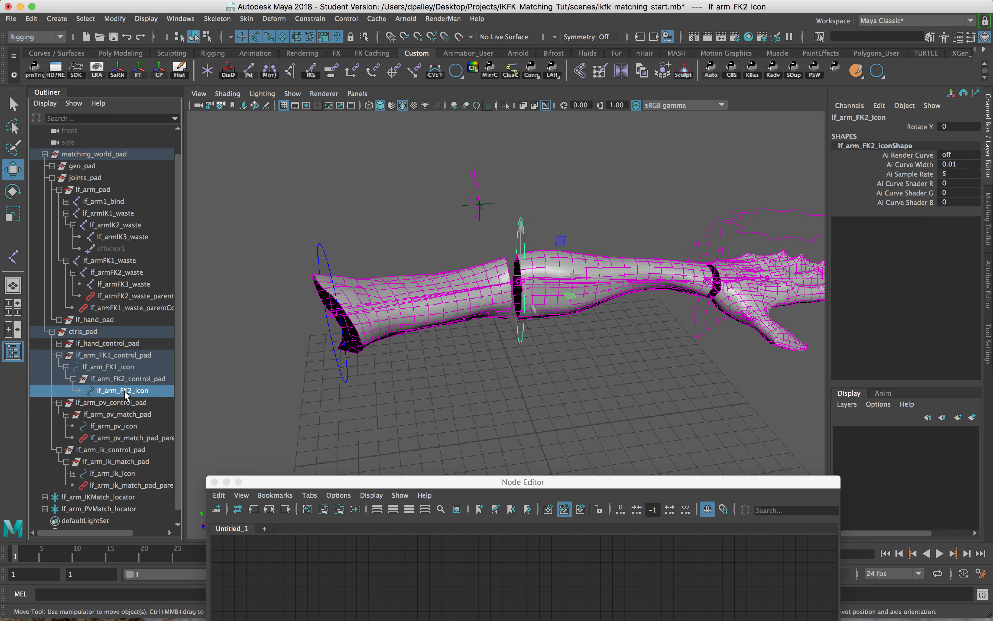
key("ctrl+g")
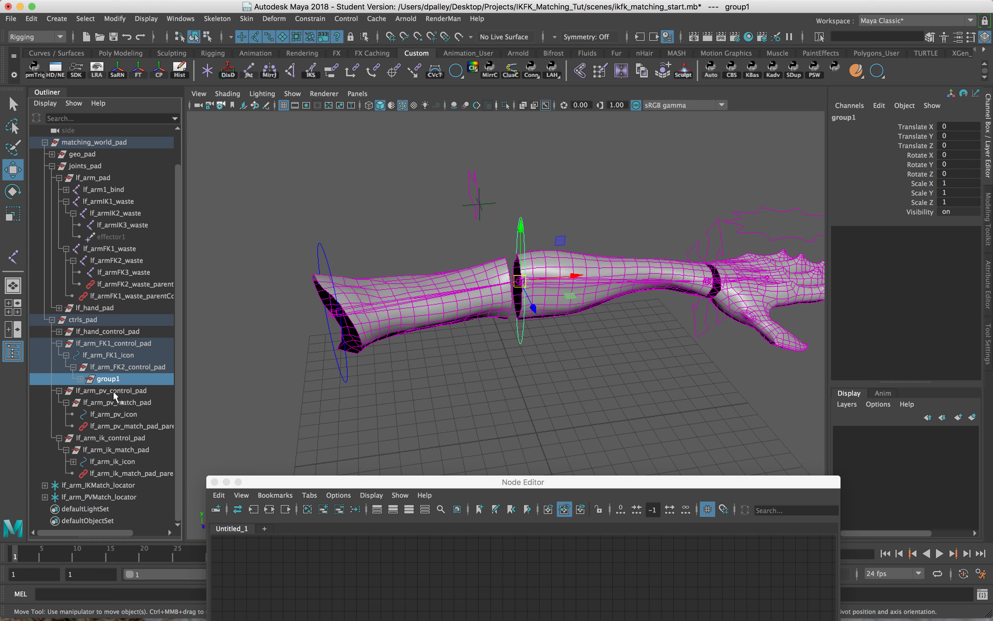
left_click(80, 378)
double_click(130, 368)
key("super+c")
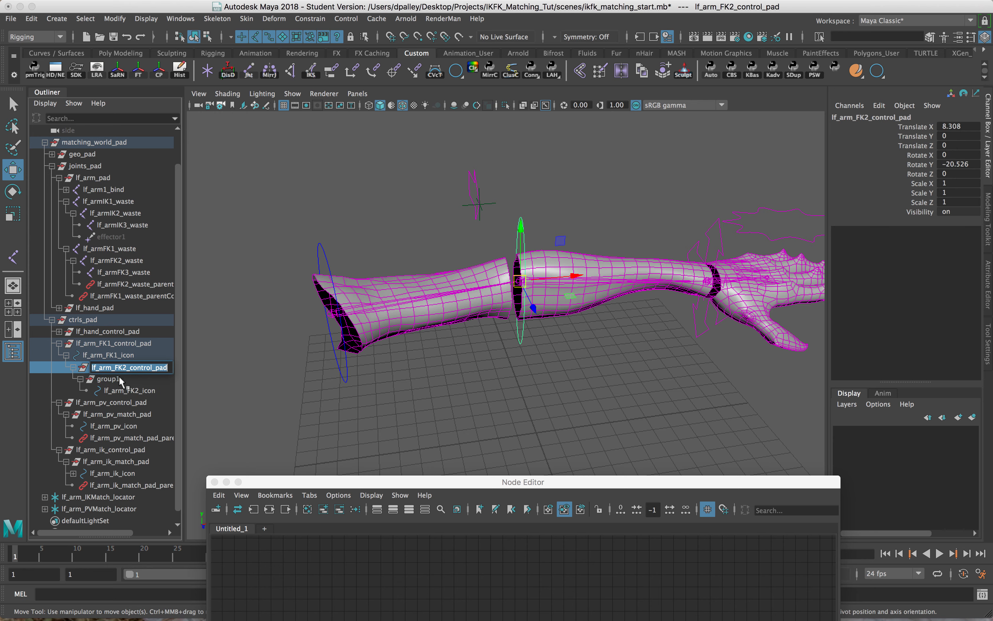
double_click(119, 378)
key("super+v")
left_click_drag(133, 379, 154, 379)
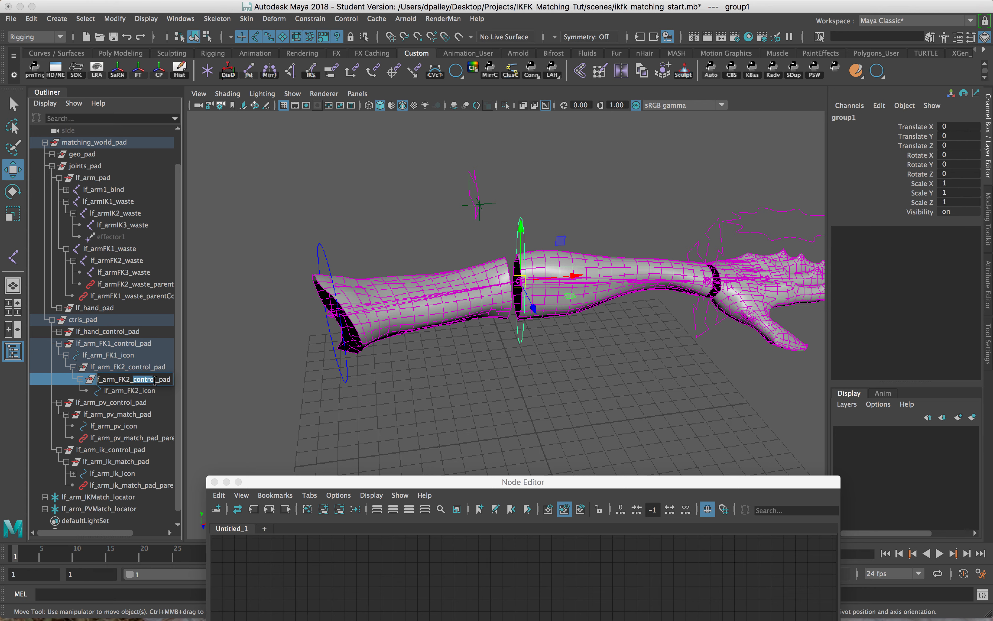
type("match")
key("Return")
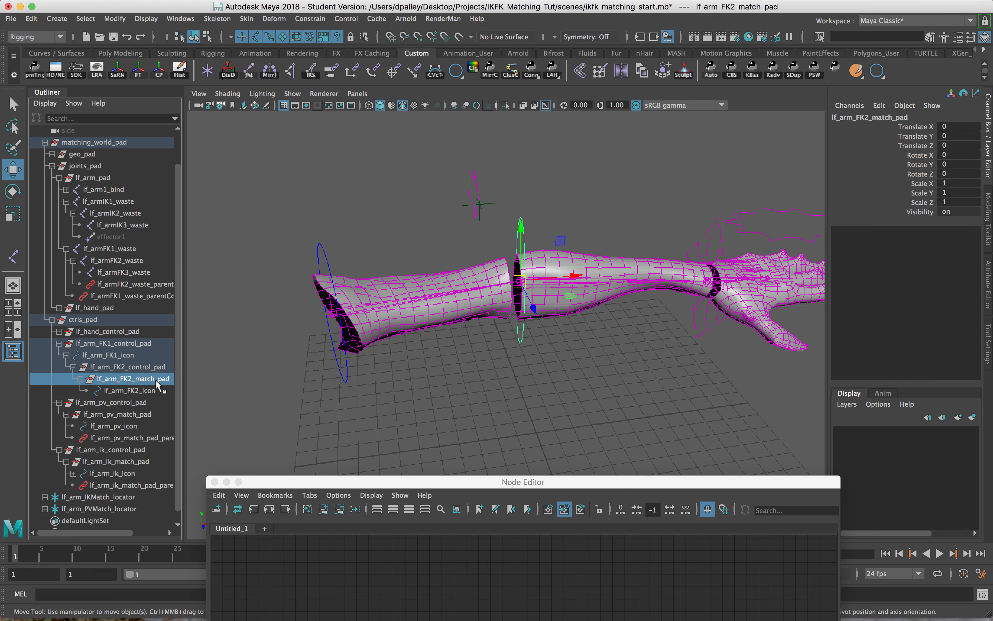
Group lf_arm_FK1_icon by itself under lf_arm_FK1_control_pad, name the group lf_arm_FK1_match_pad and expand it
double_click(106, 343)
left_click(108, 358)
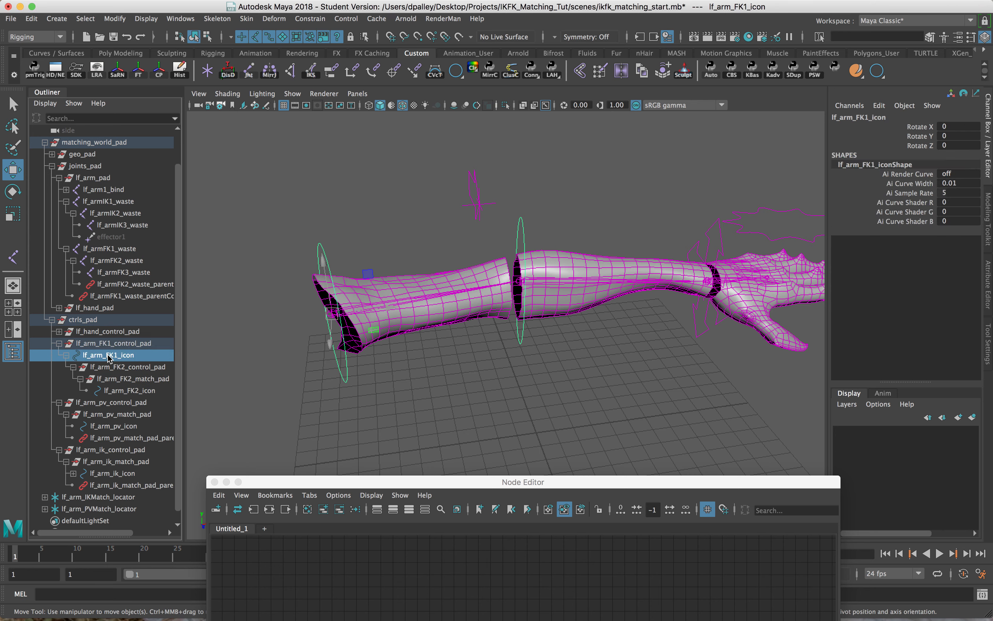
key("ctrl+g")
double_click(102, 379)
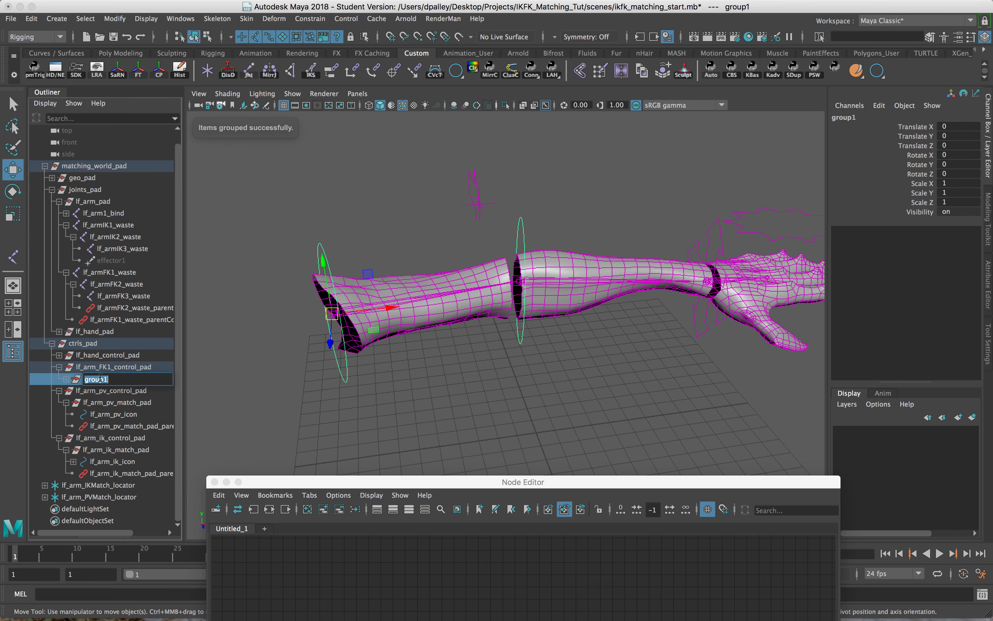
key("ctrl+v")
left_click_drag(122, 379, 149, 378)
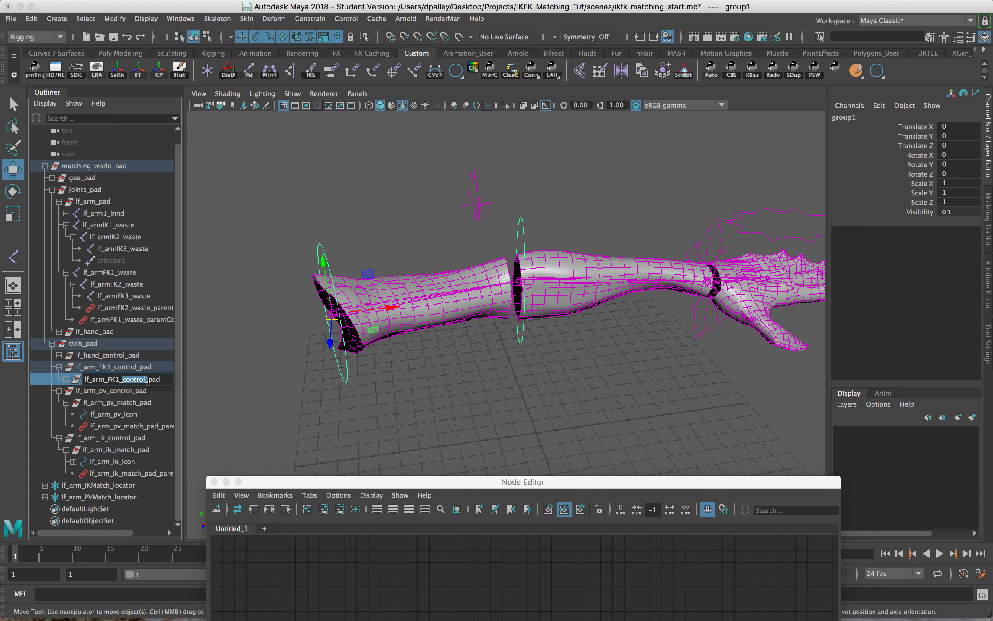
type("match")
key("Return")
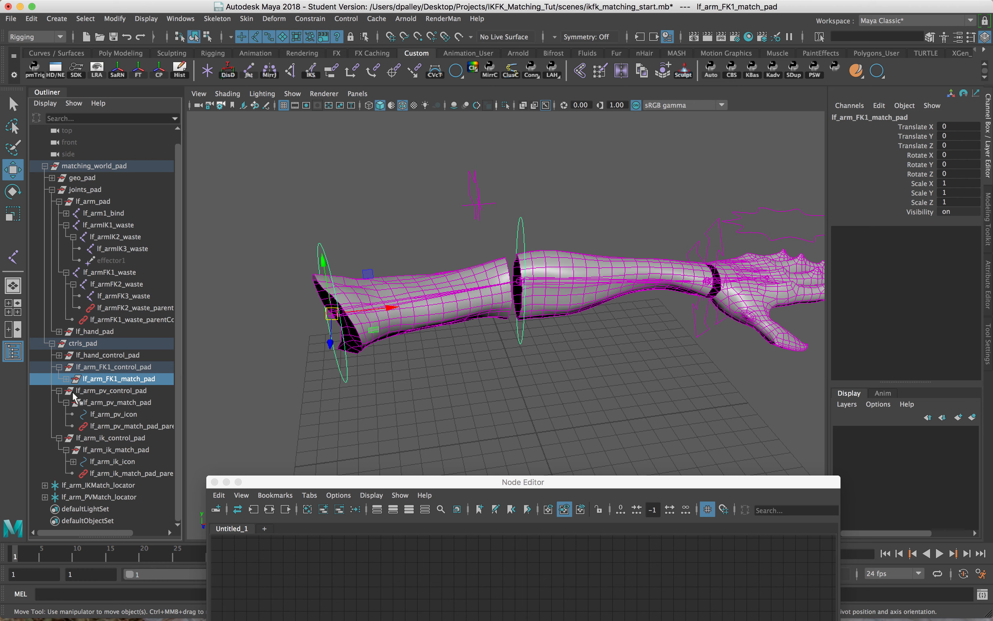
left_click(66, 379)
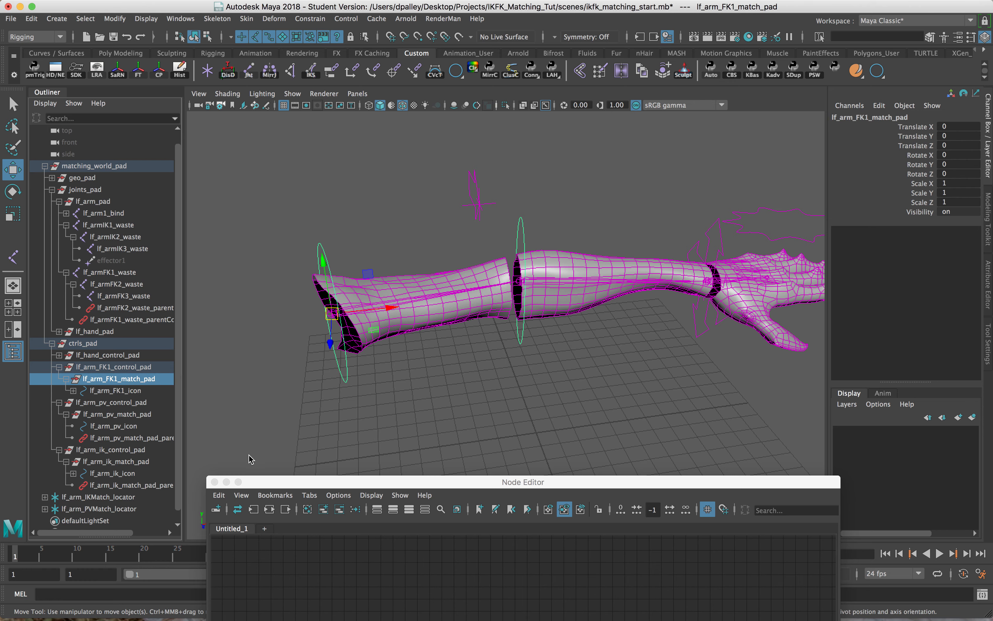
Parent-constrain lf_arm_FK1_match_pad to the lf_armIK1_waste joint
left_click_drag(284, 482, 368, 455)
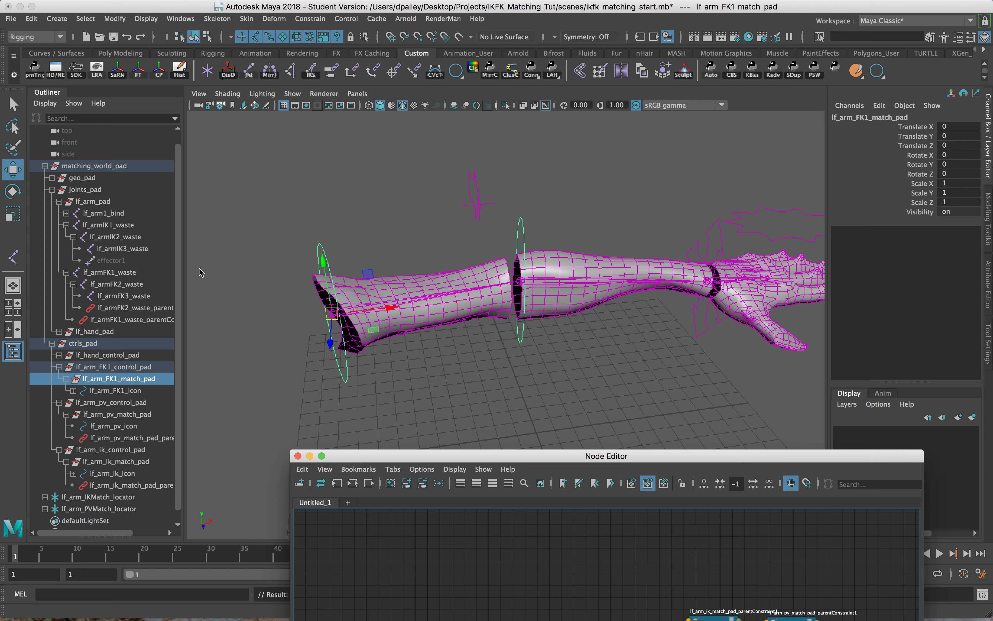
left_click(105, 225)
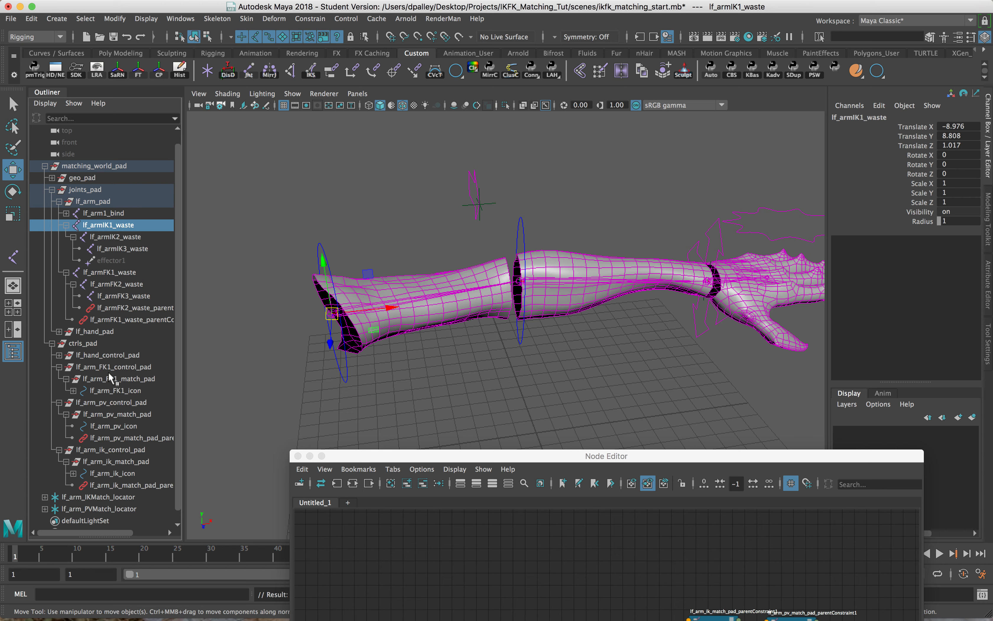
left_click(114, 378, "ctrl")
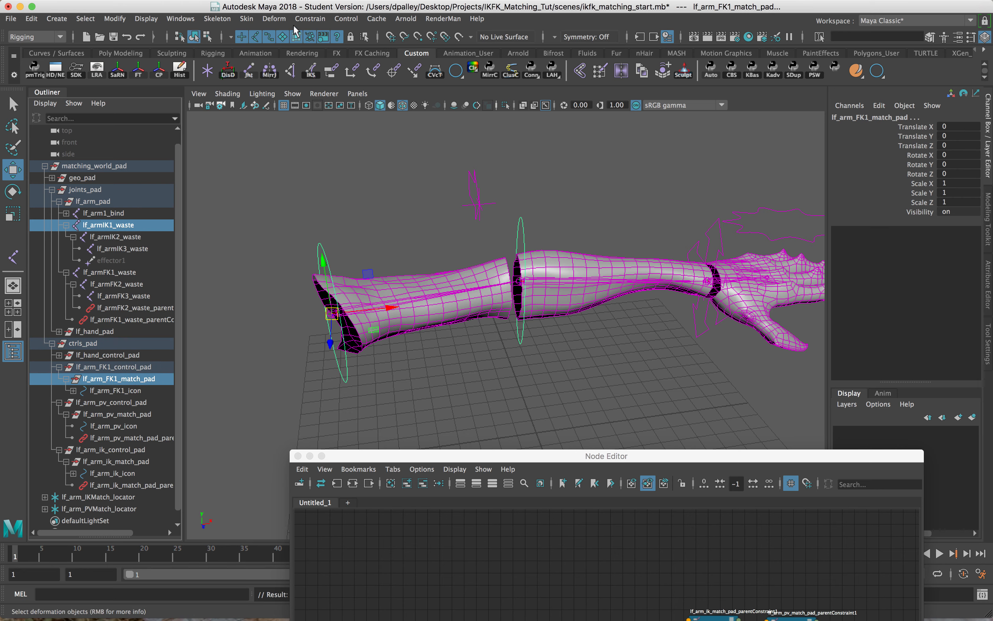
left_click(309, 19)
left_click(315, 49)
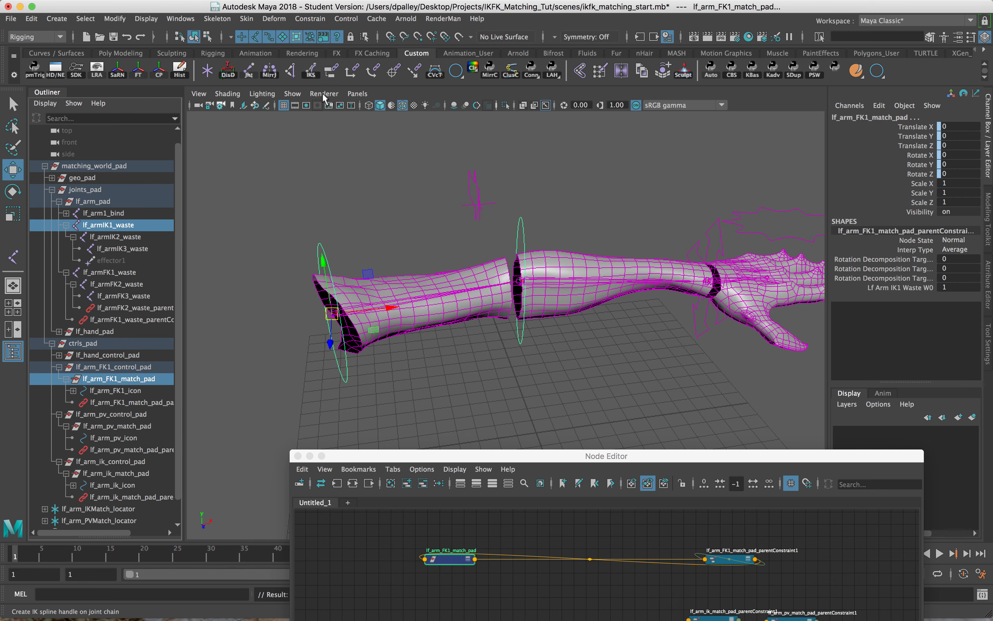
Parent-constrain lf_arm_FK2_match_pad to the lf_armIK2_waste joint and expand the pad's hierarchy
left_click(123, 236)
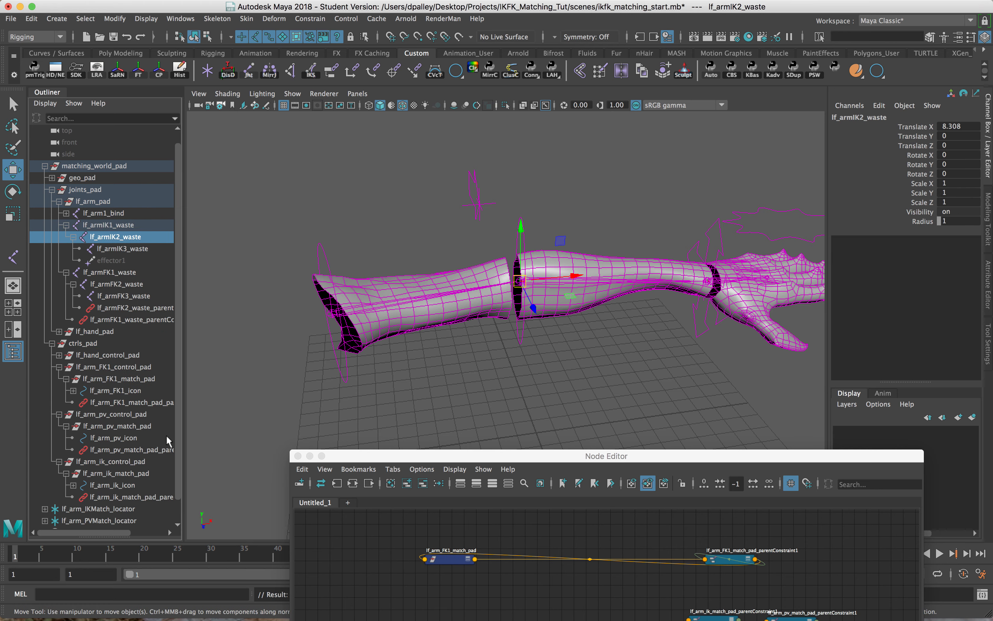
left_click(73, 390)
left_click(81, 402)
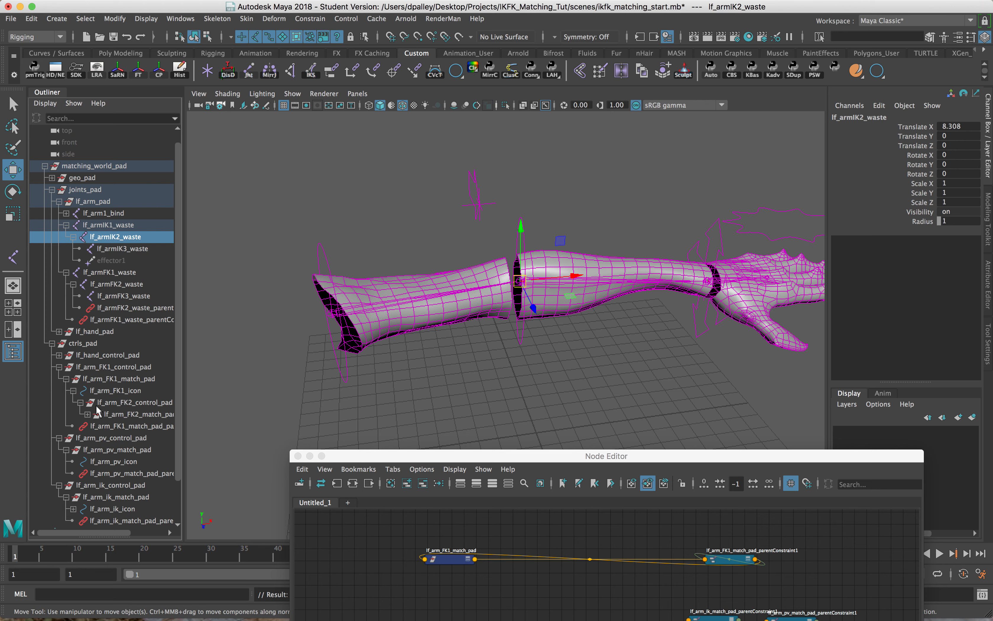
left_click(131, 414, "ctrl")
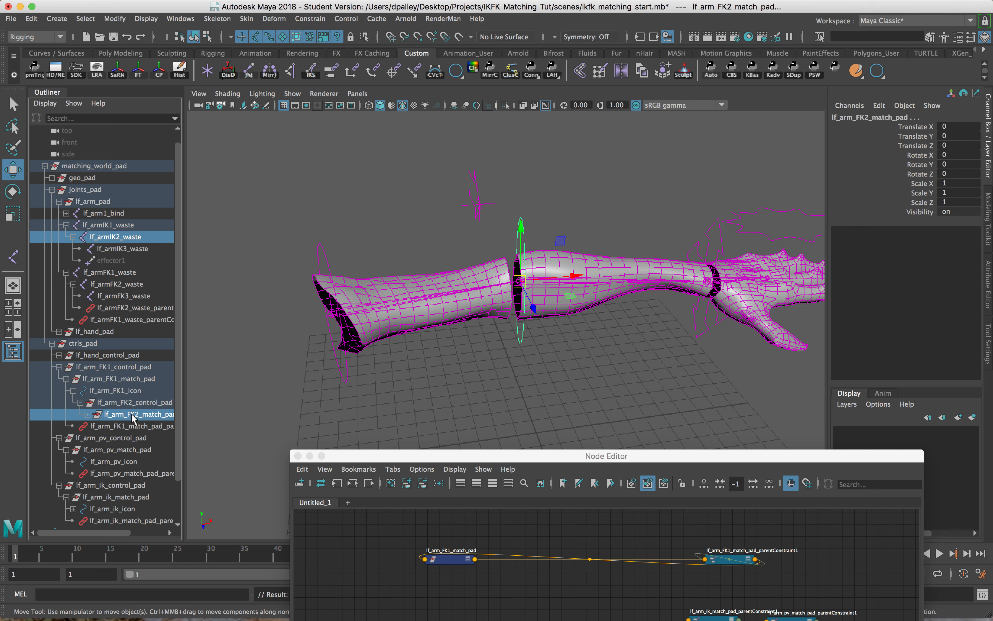
left_click(310, 18)
left_click(320, 48)
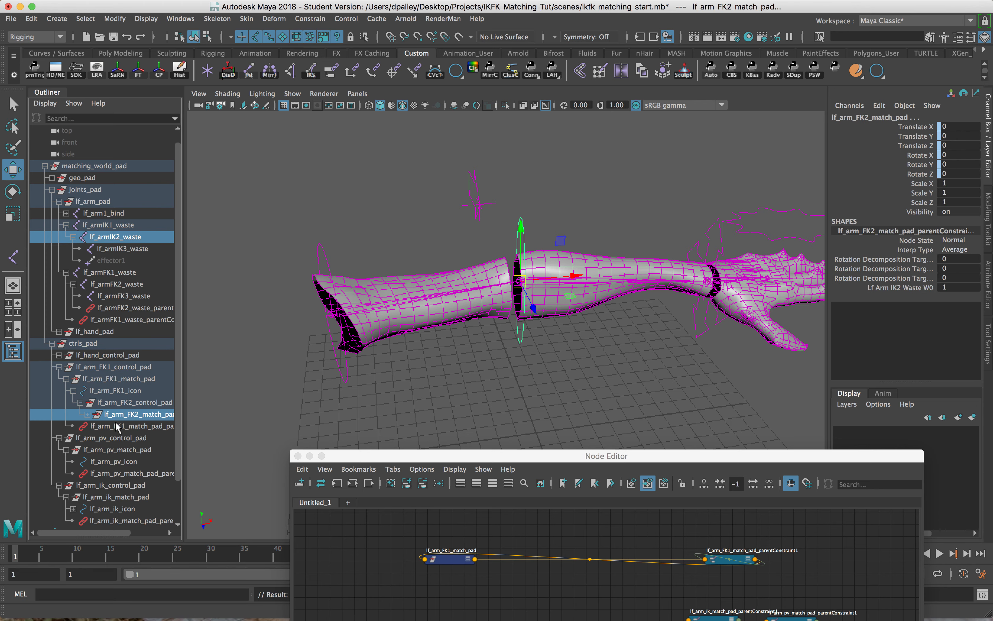
left_click(88, 415)
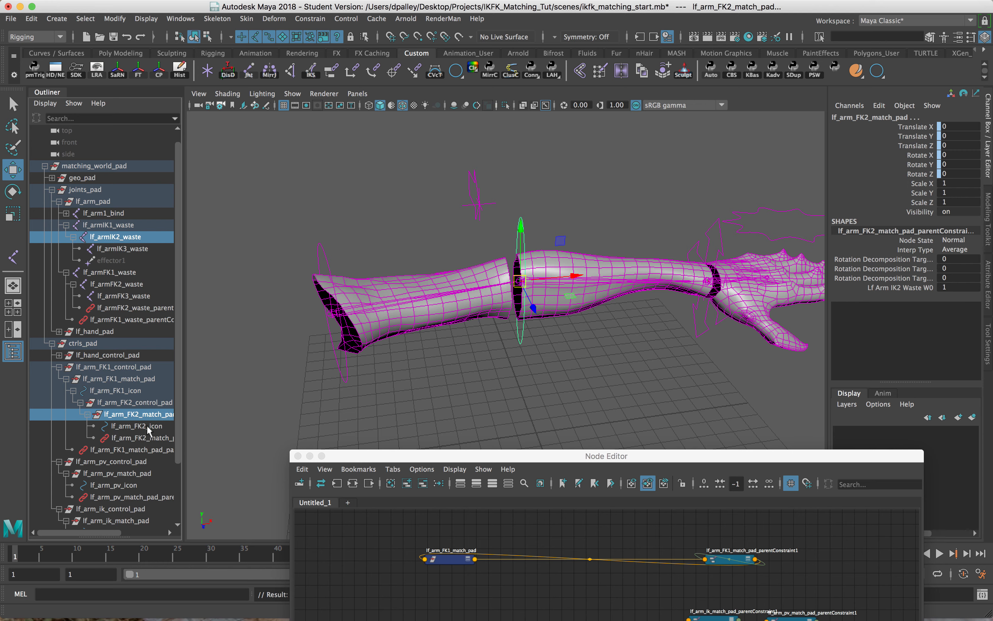
Bring lf_arm_FK2_match_pad and its constraint into the node graph, and arrange lf_arm_IKMatch_condition between lf_hand_icon and the IK and PV constraints
left_click_drag(701, 468, 905, 478)
double_click(906, 477)
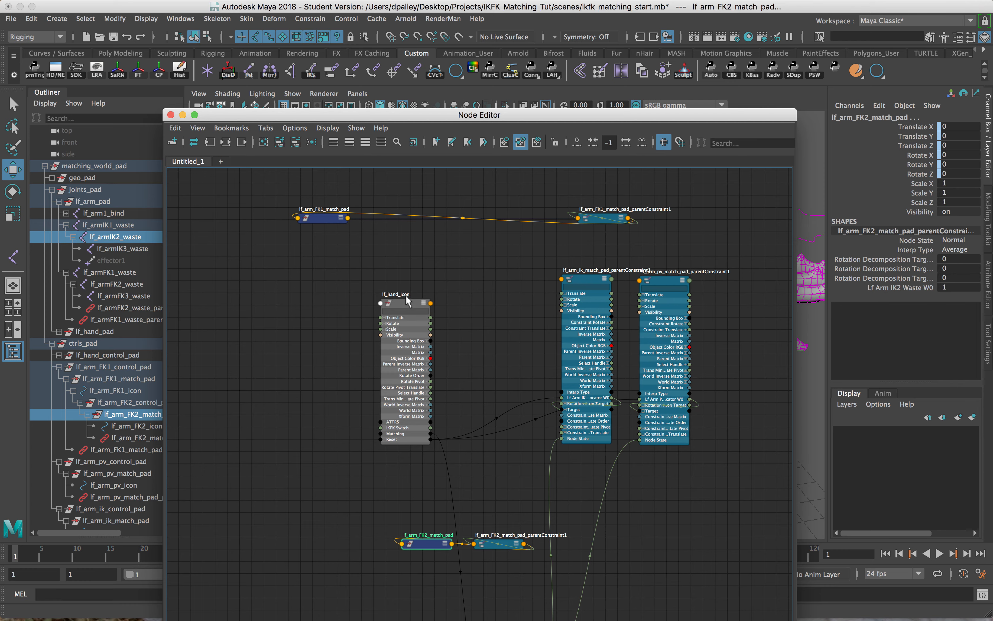
left_click_drag(405, 303, 348, 291)
right_click_drag(617, 381, 576, 362, "alt")
middle_click_drag(589, 601, 572, 429, "alt")
left_click_drag(524, 428, 489, 187)
middle_click_drag(497, 256, 501, 339, "alt")
scroll(501, 348, "down", 3)
scroll(573, 346, "up", 1)
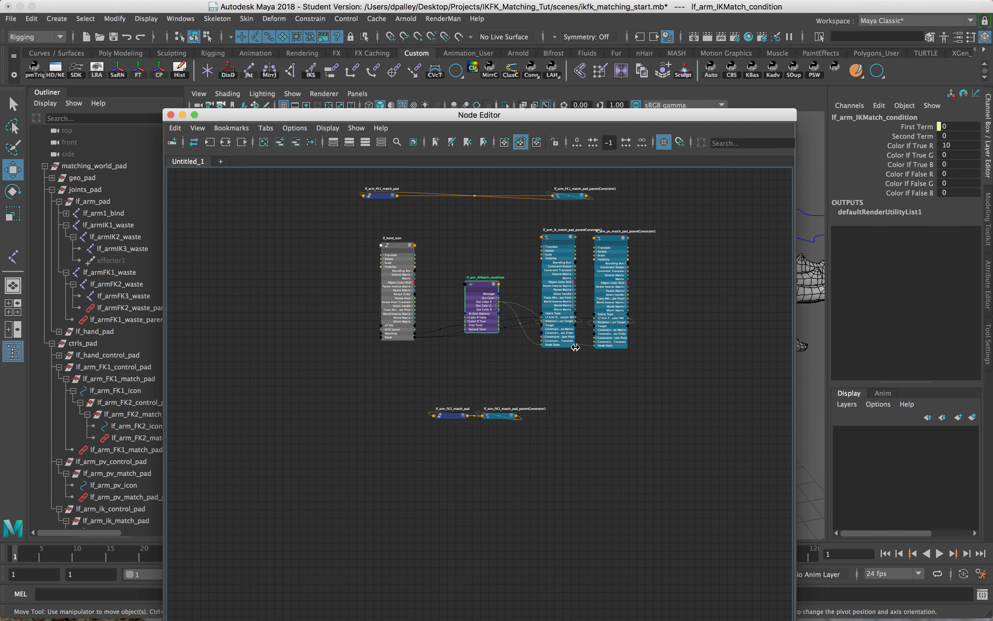
Move the lf_arm_FK2_match_pad parent constraint node below the IK and PV match constraints
left_click(508, 425)
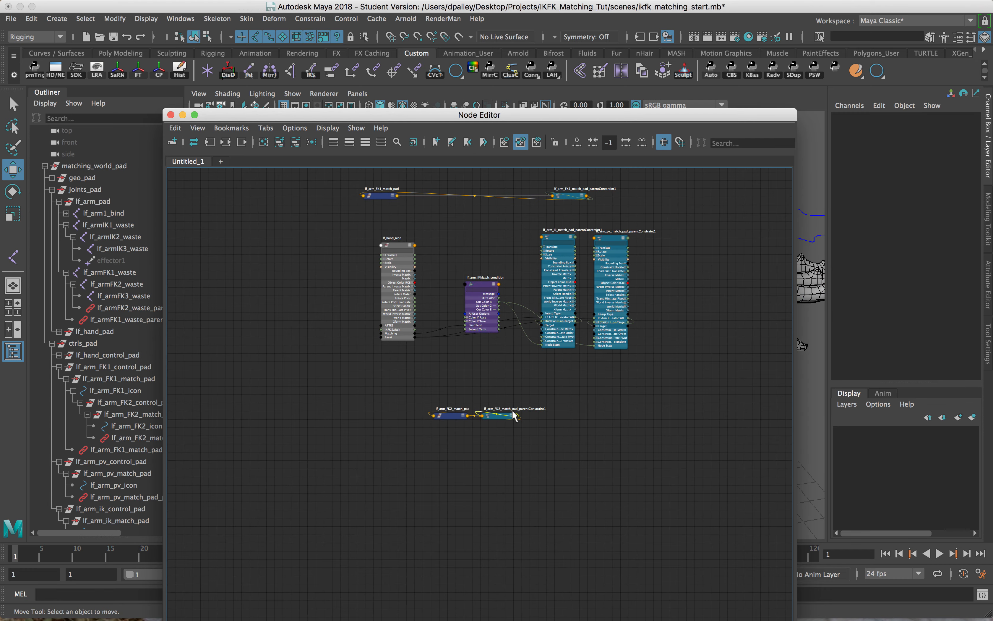
left_click_drag(510, 411, 508, 378)
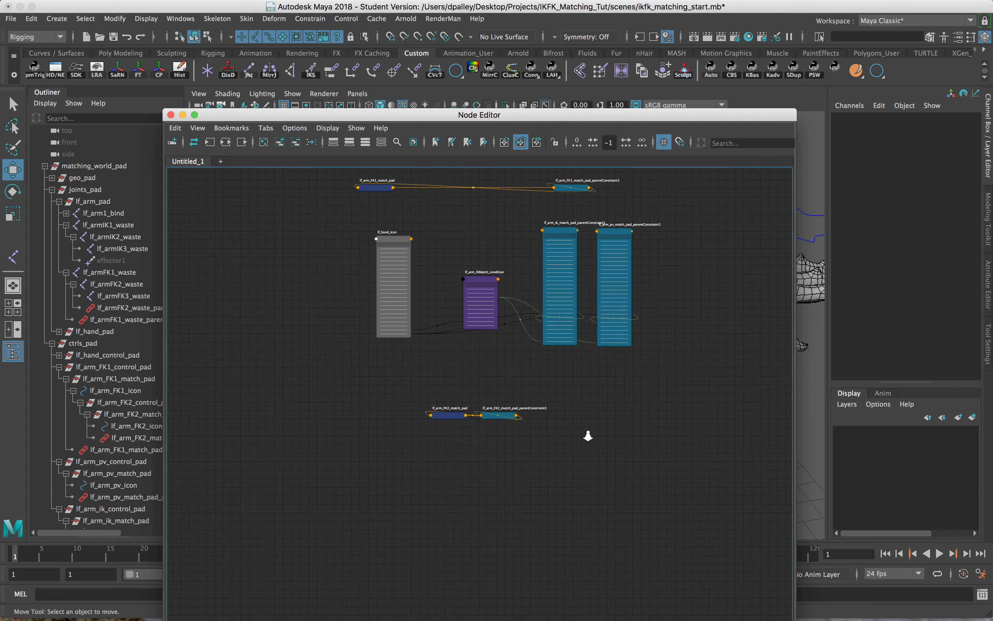
scroll(513, 423, "up", 3)
left_click(528, 403)
left_click_drag(529, 403, 706, 335)
scroll(451, 485, "down", 3)
middle_click_drag(414, 444, 419, 484, "alt")
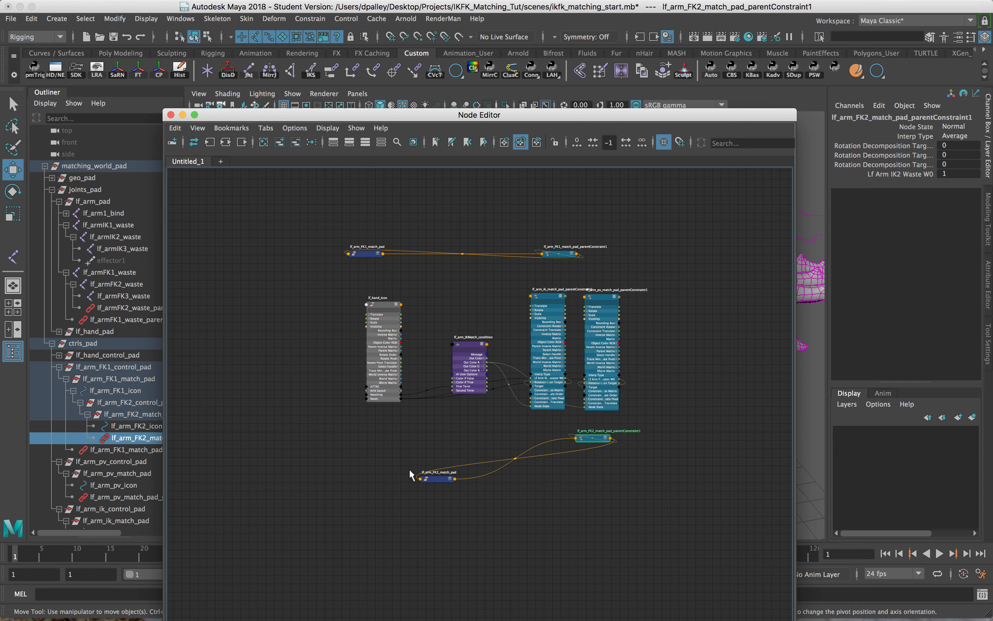
Remove lf_arm_FK1_match_pad and lf_arm_FK2_match_pad from the graph and place the FK1 constraint node beside the FK2 constraint
left_click_drag(476, 519, 477, 518)
left_click_drag(355, 211, 355, 205, "shift")
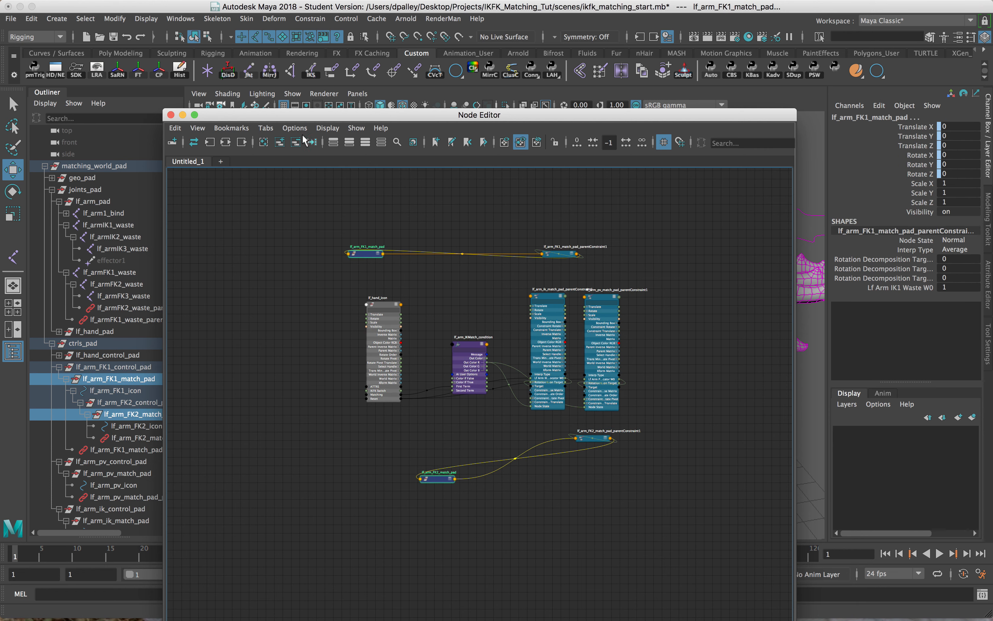
left_click(296, 142)
left_click_drag(567, 255, 517, 429)
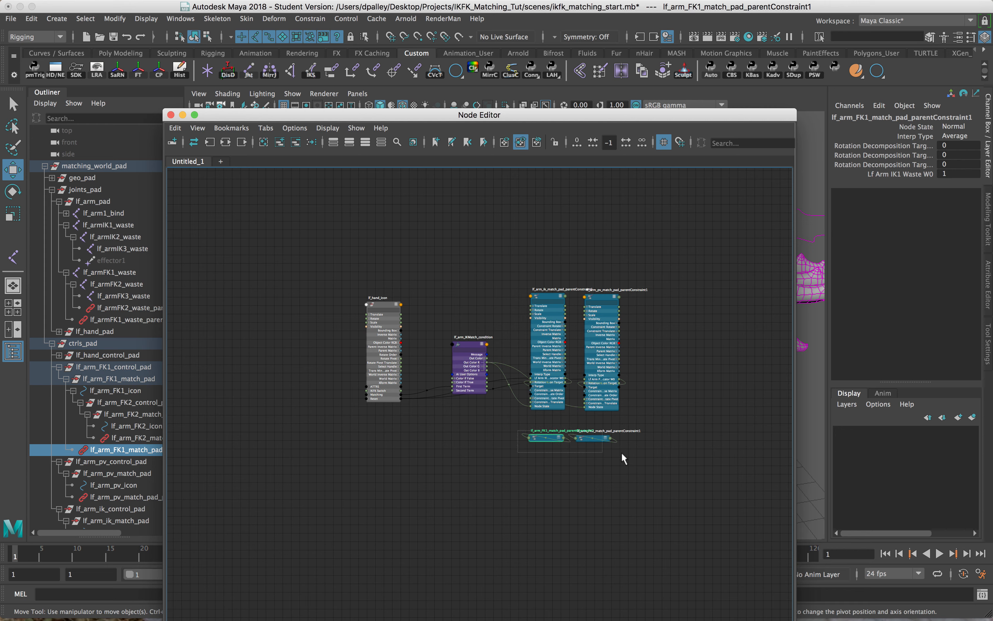
Show the primary attributes on both FK match pad parent constraint nodes
left_click_drag(622, 454, 621, 453)
left_click(365, 142)
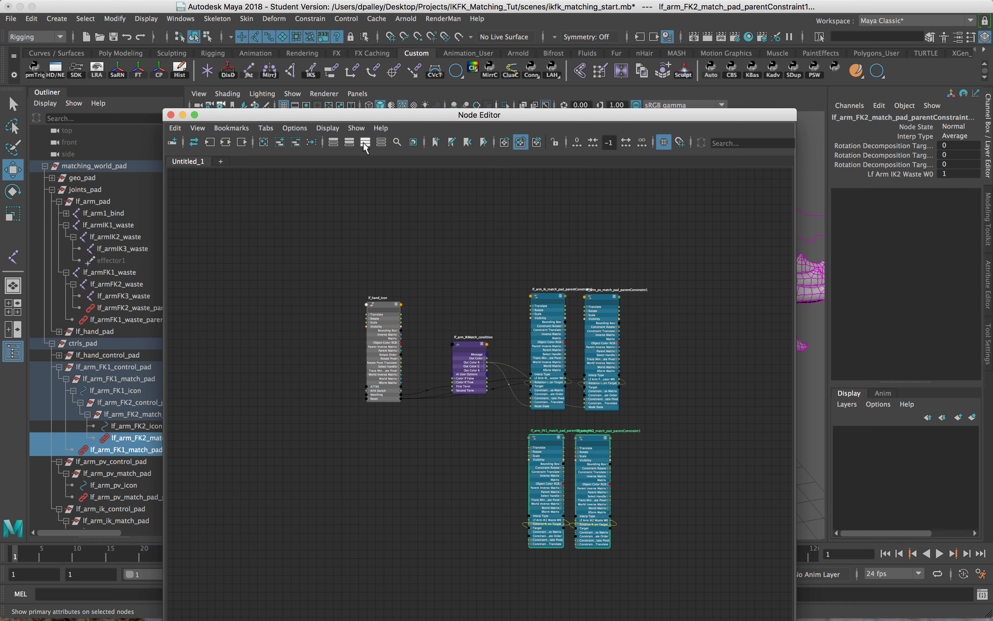
left_click(459, 456)
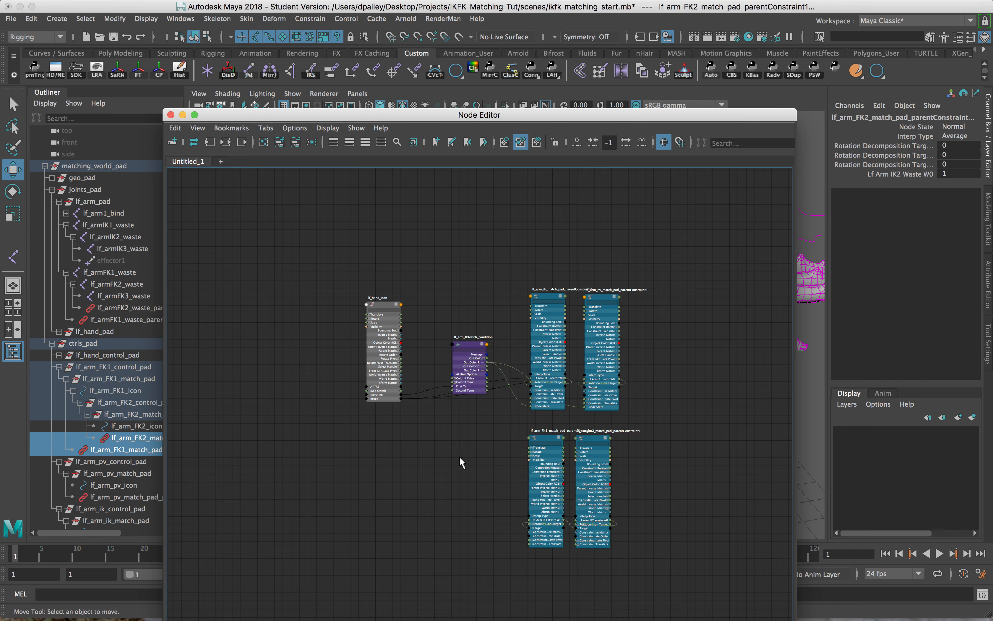
Duplicate lf_arm_IKMatch_condition and place the copy below the original, beside the FK constraints
scroll(532, 455, "up", 2)
middle_click_drag(486, 432, 494, 360, "alt")
scroll(495, 360, "up", 2)
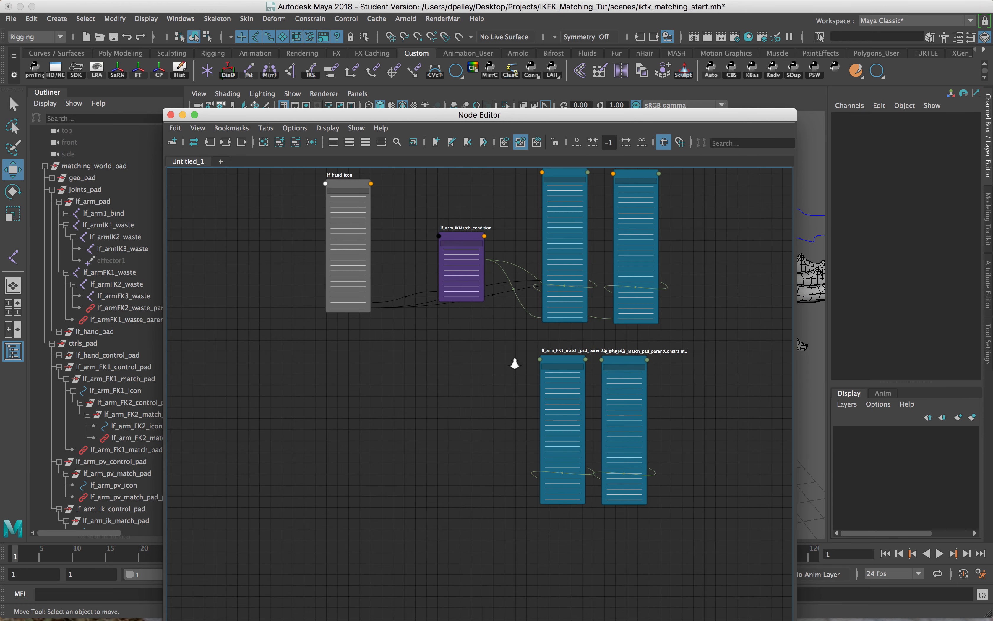
left_click(461, 238)
key("ctrl+d")
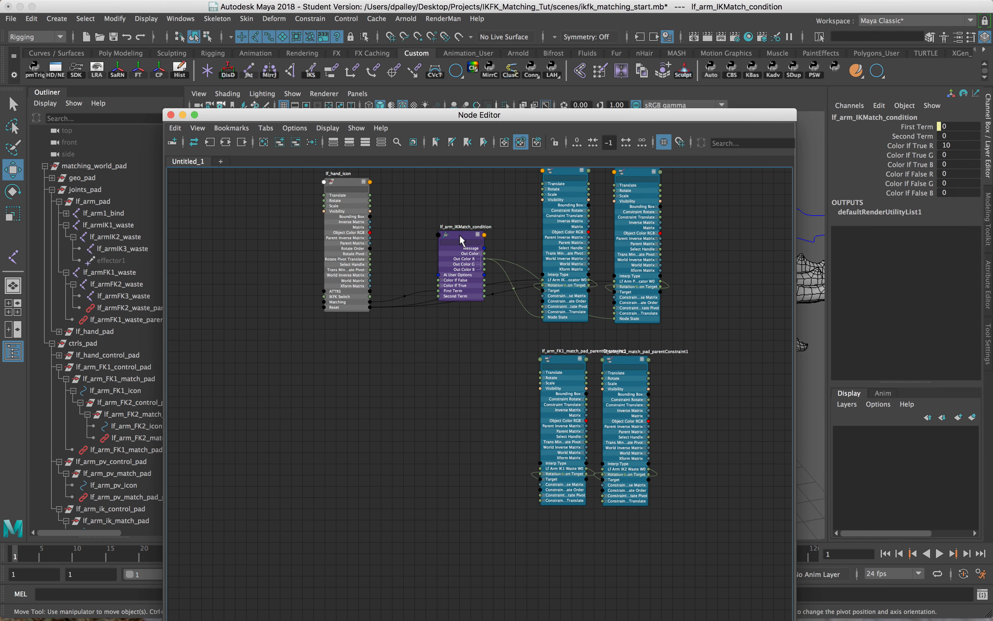
left_click_drag(354, 519, 455, 376)
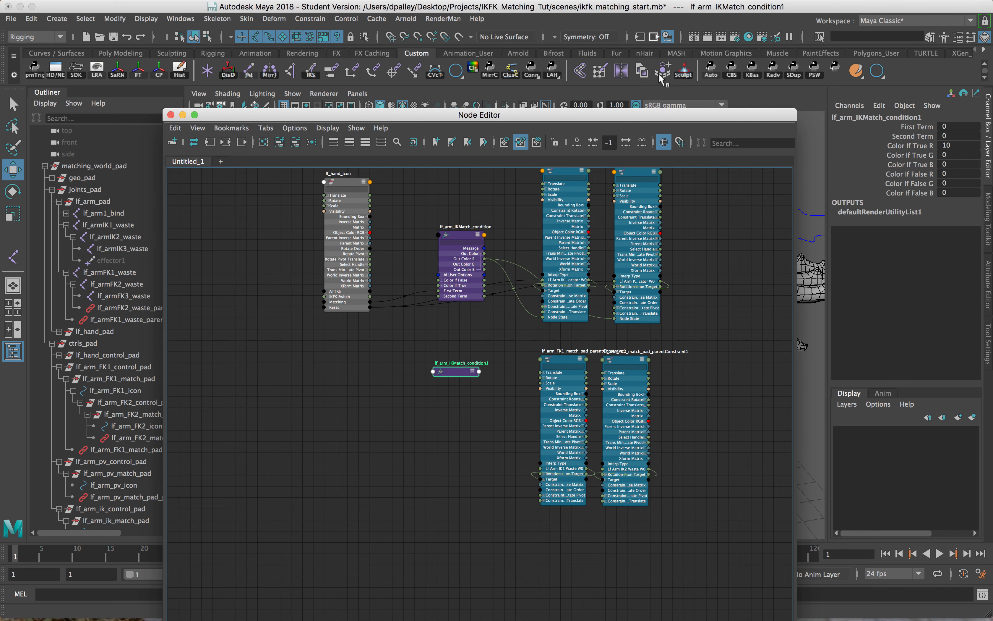
Review the recent command history in the Script Editor and return to the node graph
left_click_drag(666, 118, 614, 460)
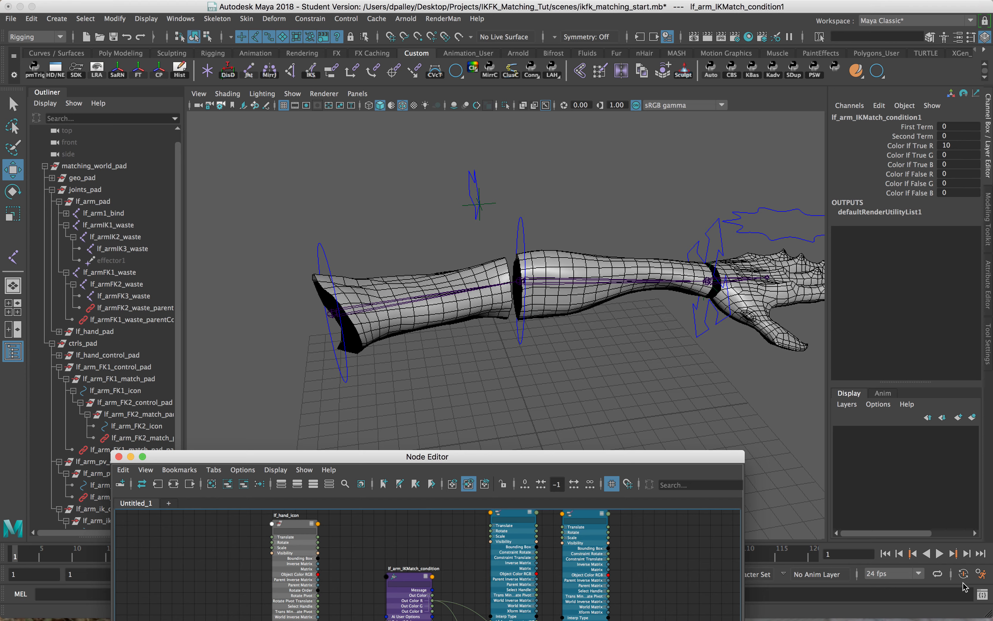
left_click(983, 594)
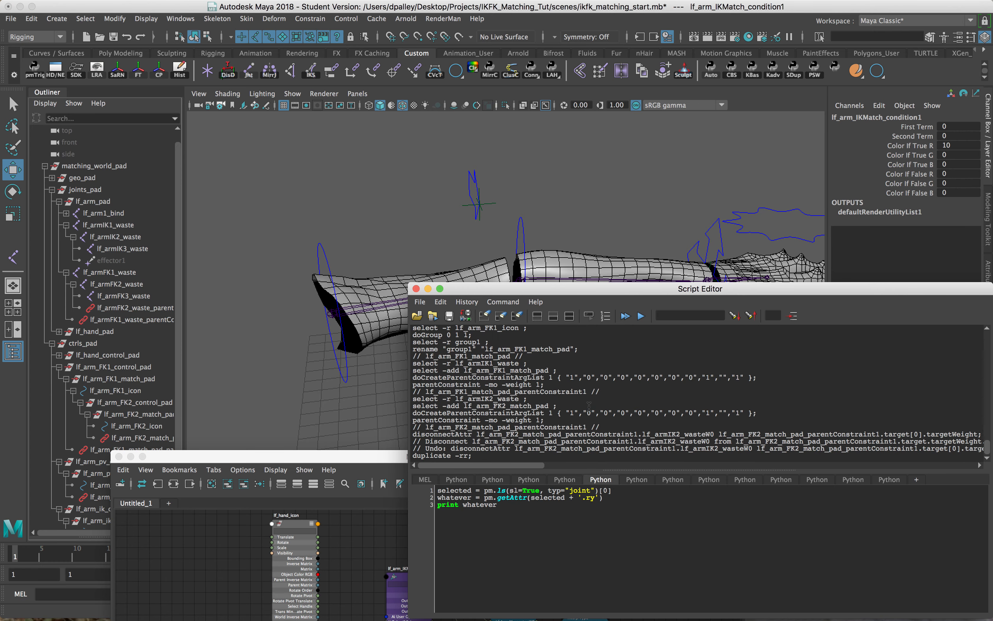
scroll(589, 407, "up", 5)
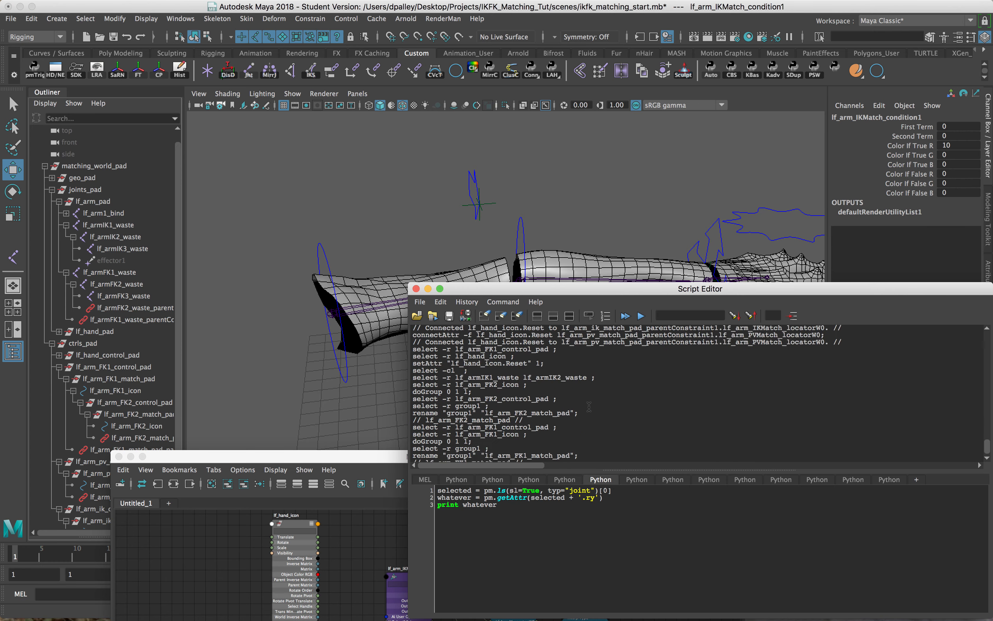
scroll(589, 407, "up", 5)
scroll(581, 360, "down", 10)
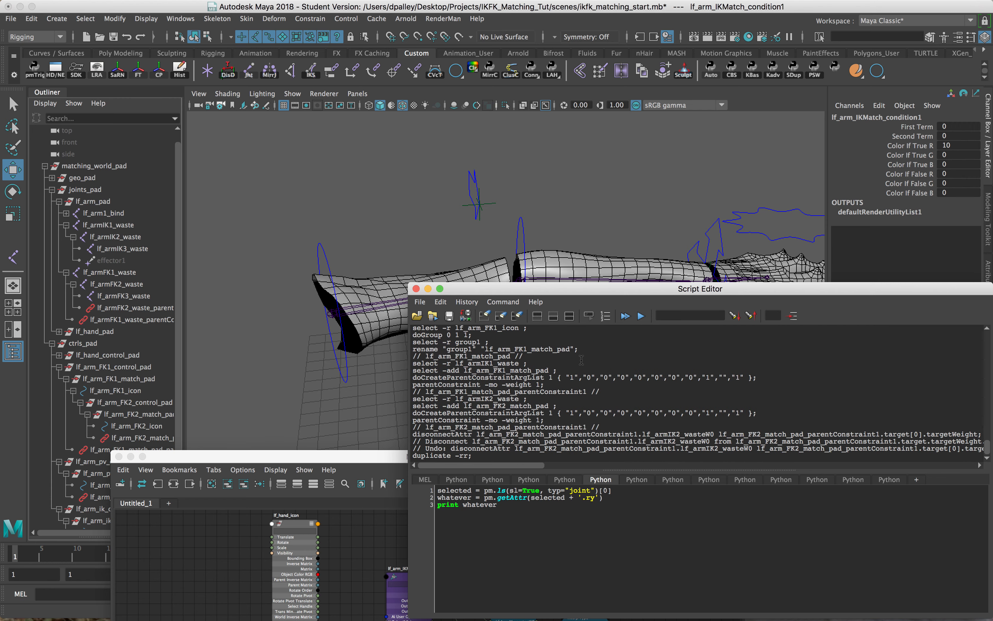
left_click(415, 289)
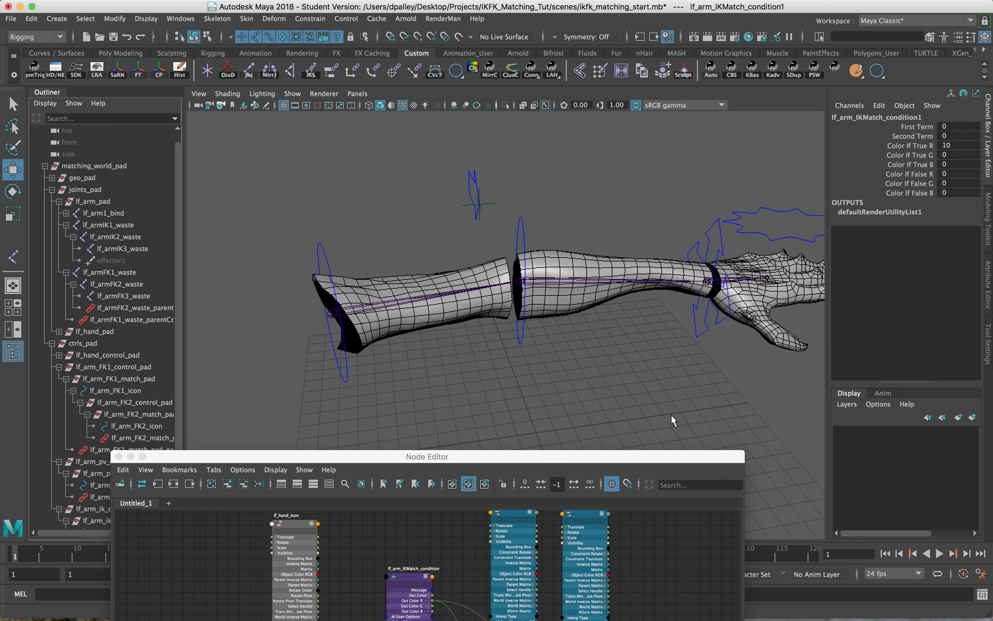
left_click_drag(693, 452, 569, 218)
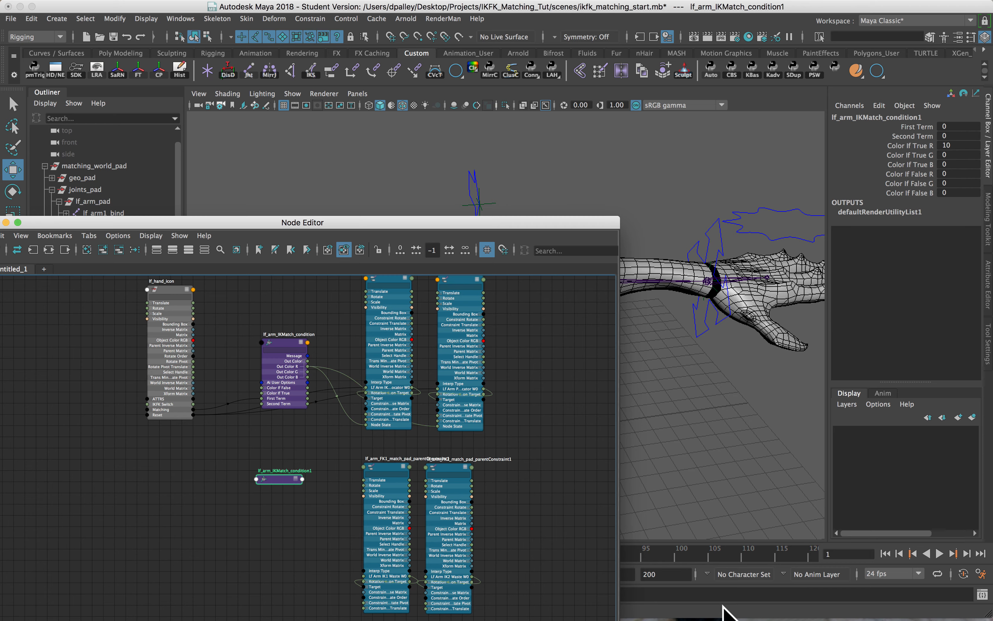
left_click_drag(454, 222, 721, 147)
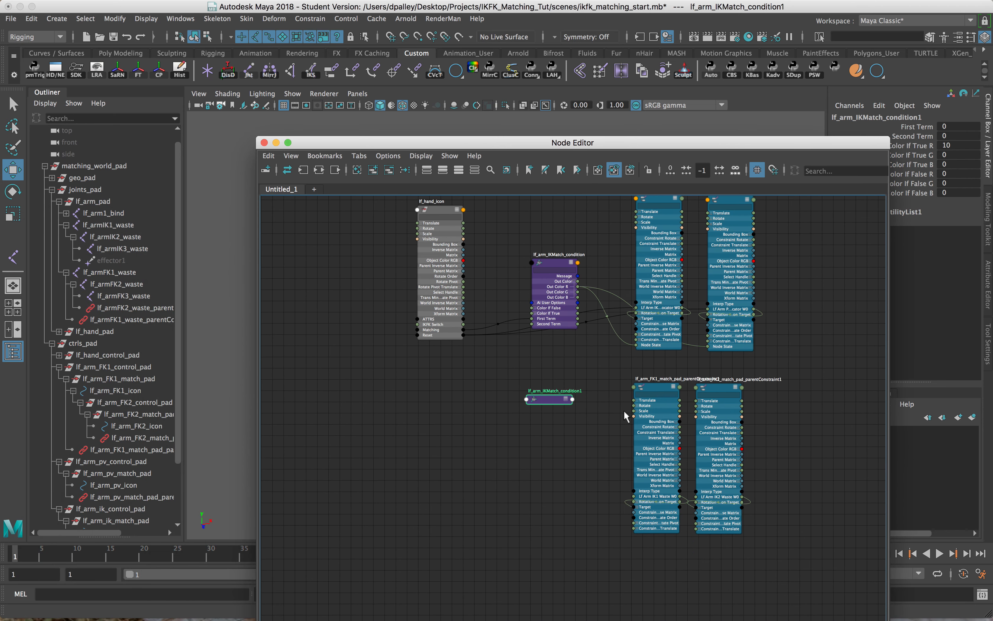
Expand the duplicated condition node's attributes and connect lf_hand_icon's Matching attribute to its First Term
left_click_drag(553, 407, 561, 392)
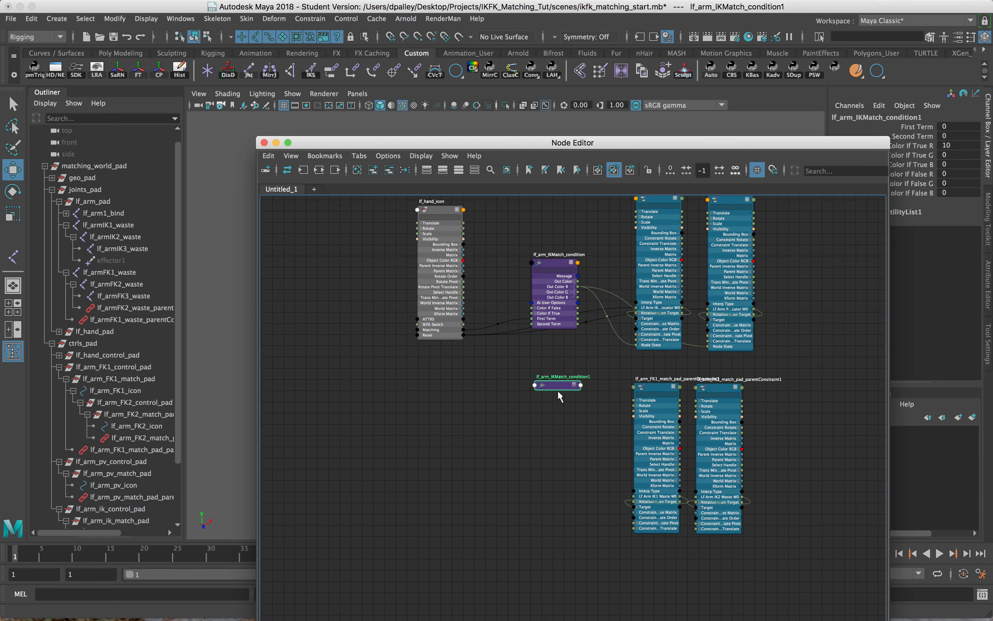
scroll(561, 393, "up", 2)
left_click(576, 384)
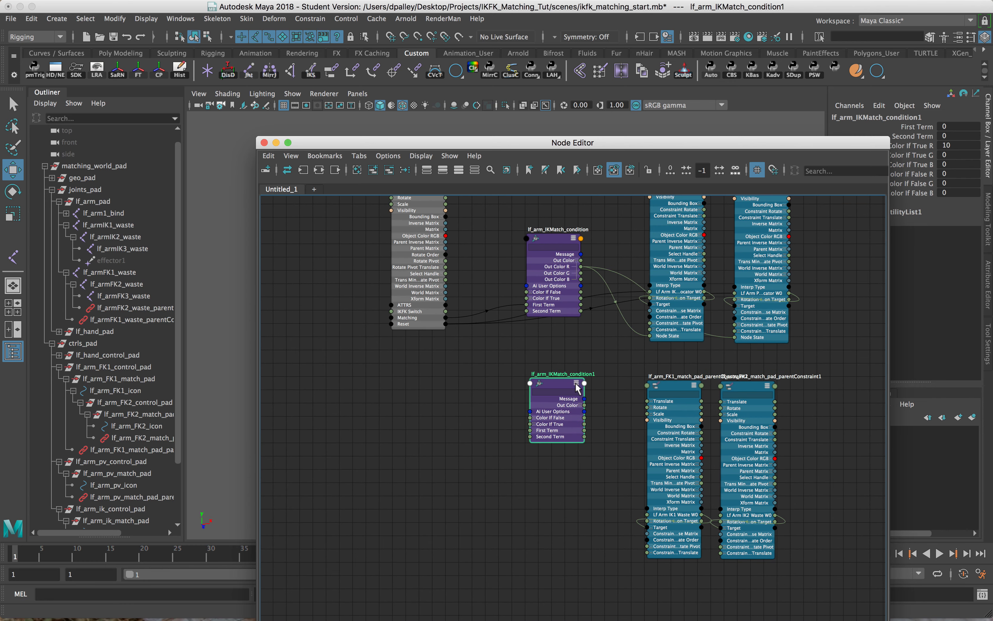
scroll(572, 394, "up", 2)
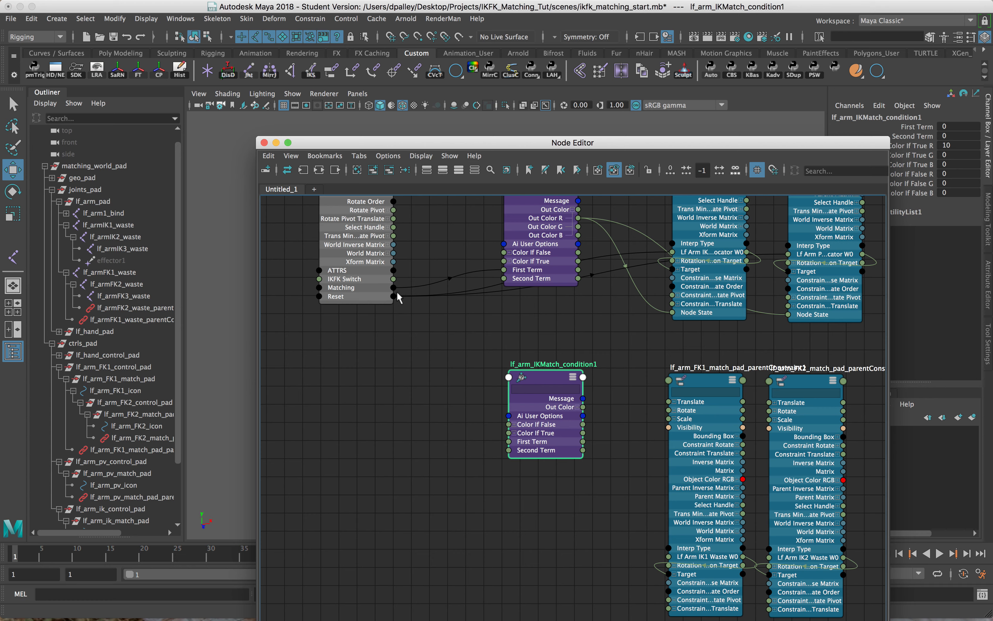
left_click_drag(393, 287, 510, 444)
left_click_drag(535, 377, 518, 364)
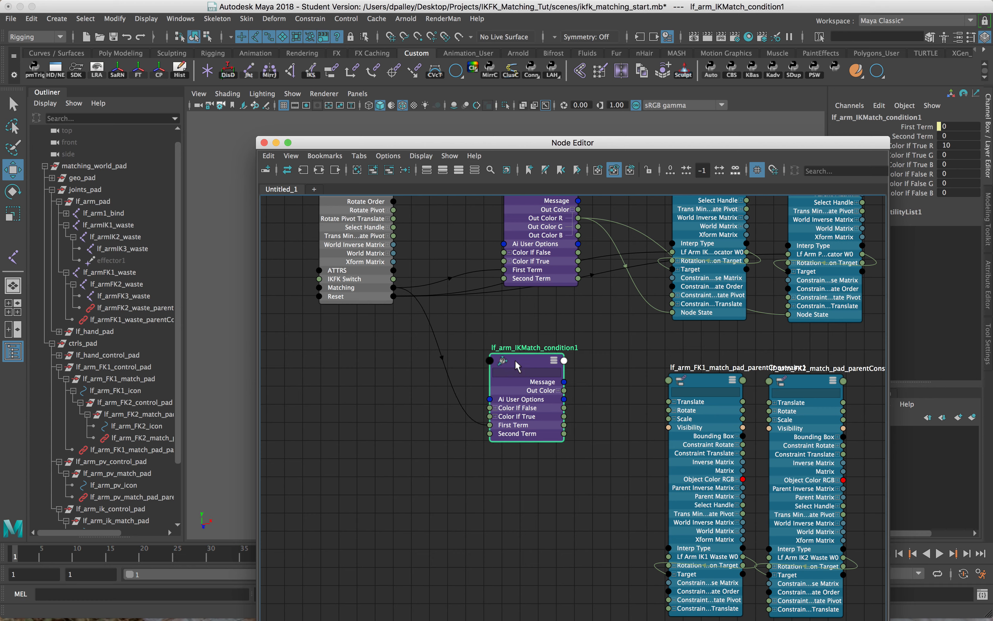
Rename the duplicated condition node to lf_arm_FKMatch_condition
double_click(521, 349)
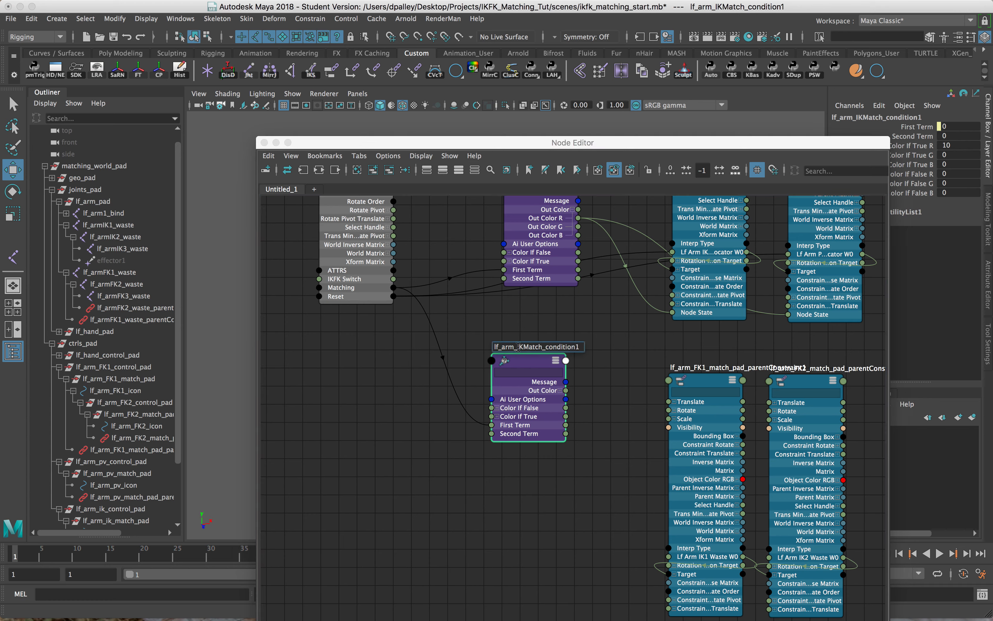
type("F")
key("Return")
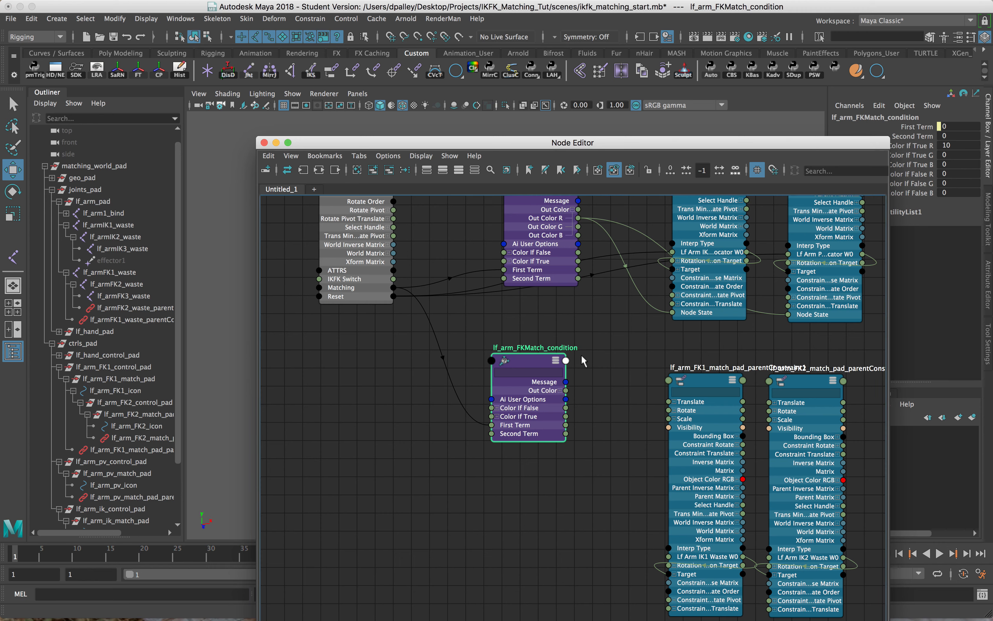
Set the Second Term of lf_arm_FKMatch_condition to 1
scroll(590, 378, "down", 1)
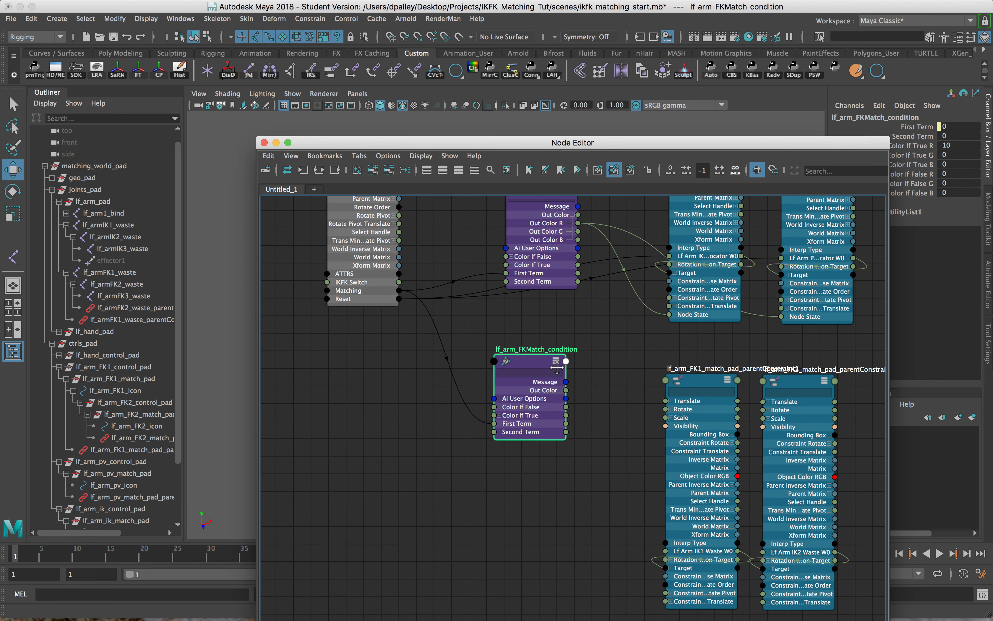
middle_click_drag(582, 372, 555, 368, "alt")
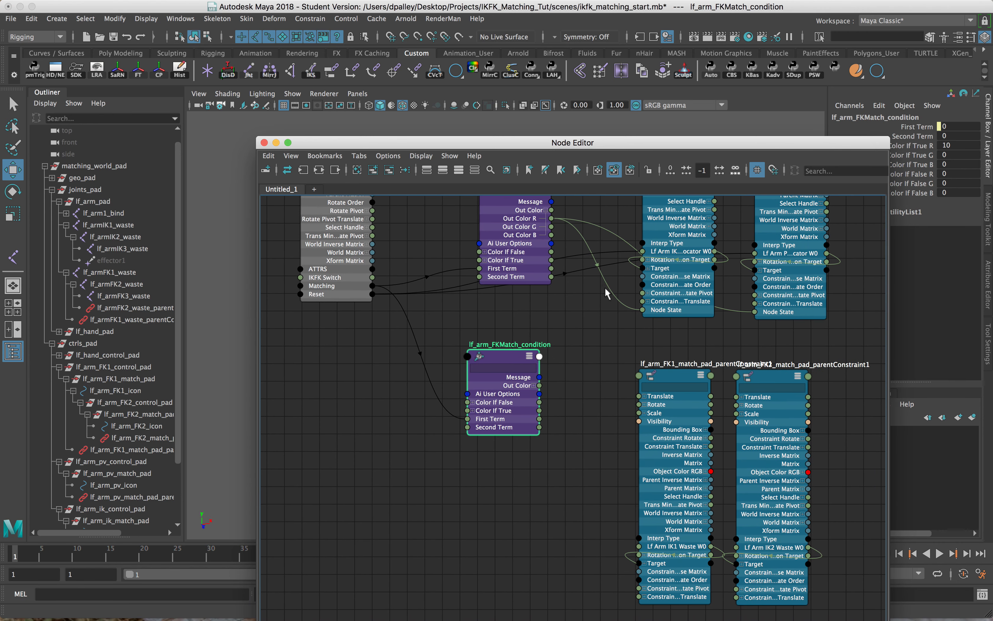
left_click_drag(703, 146, 578, 146)
left_click(949, 138)
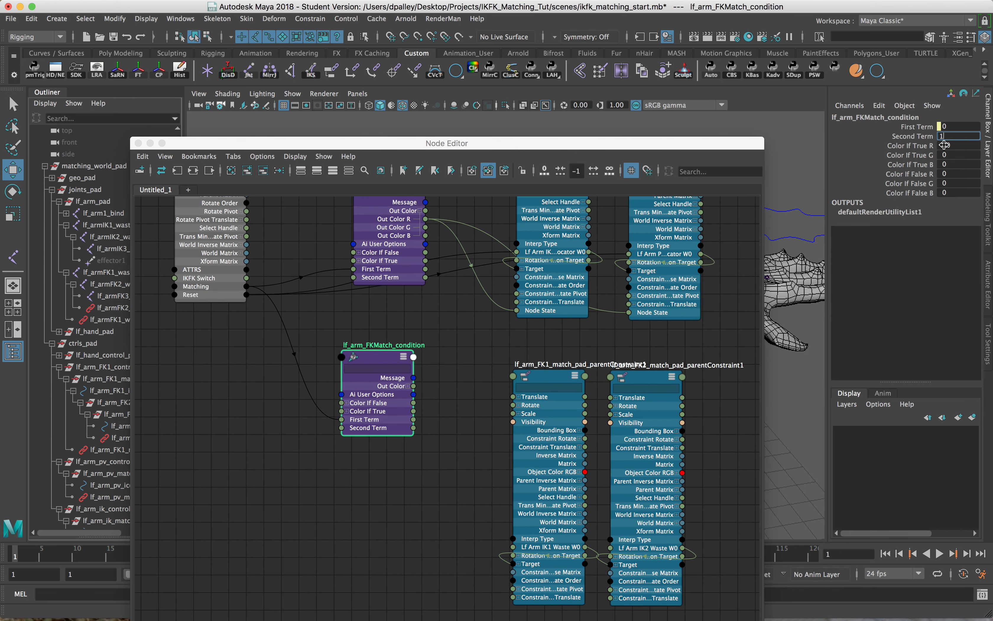
type("1")
key("Return")
Check the option order of lf_hand_icon's Matching attribute and reselect lf_arm_FKMatch_condition
left_click(235, 268)
left_click(952, 173)
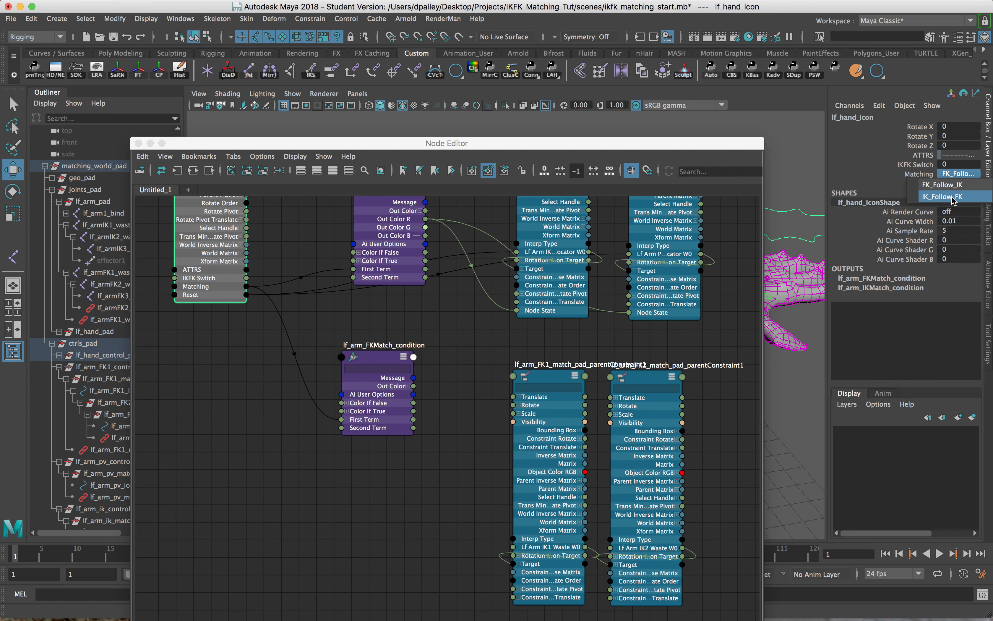
left_click(388, 365)
left_click(387, 365)
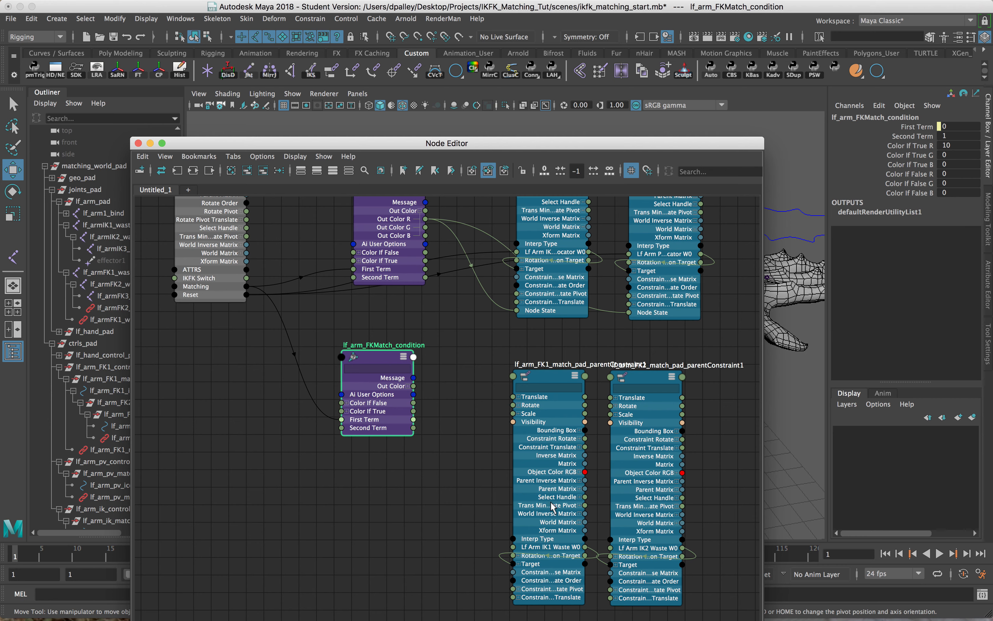
Connect lf_hand_icon's Reset attribute to Lf Arm IK1 Waste W0 and Lf Arm IK2 Waste W0 on the two FK match pad constraints
middle_click_drag(483, 430, 467, 413, "alt")
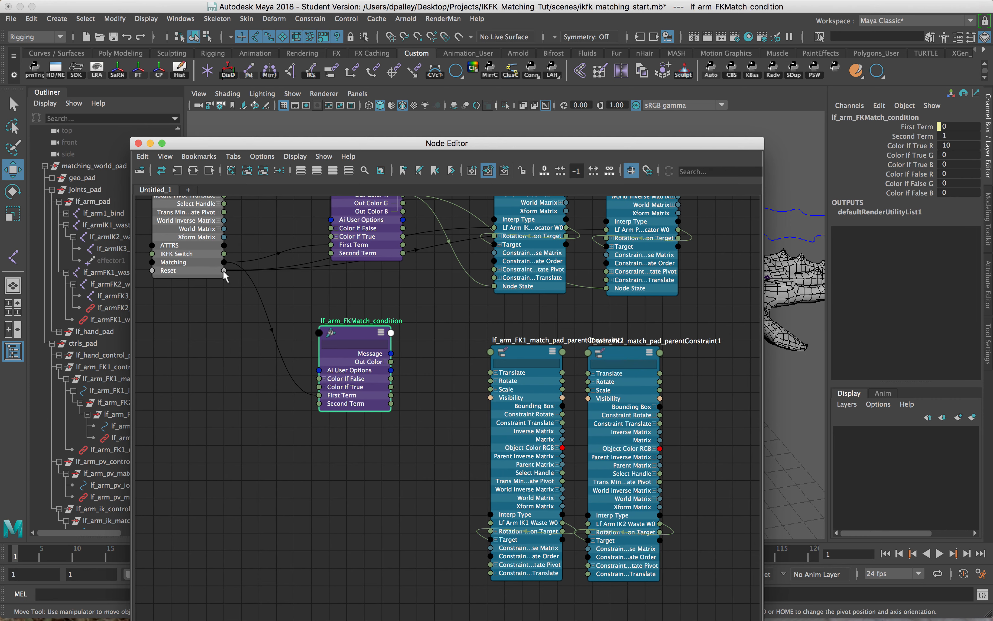
left_click_drag(390, 462, 491, 522)
left_click_drag(225, 271, 589, 522)
Show all attributes on lf_arm_FK1_match_pad_parentConstraint1 and lf_arm_FK2_match_pad_parentConstraint1
middle_click_drag(615, 501, 608, 420, "alt")
left_click(533, 272)
right_click(532, 272)
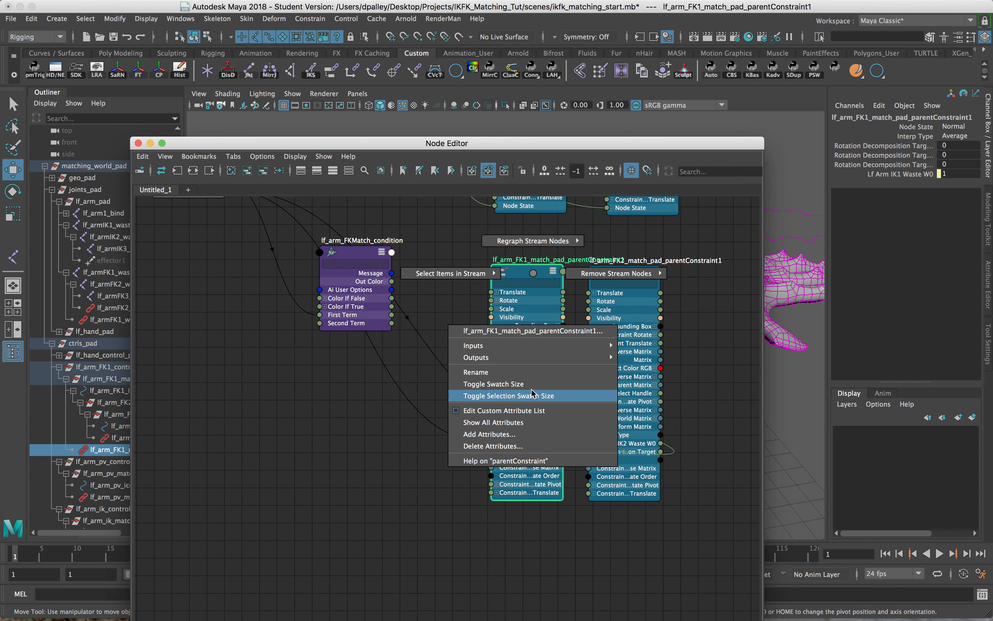
left_click(532, 422)
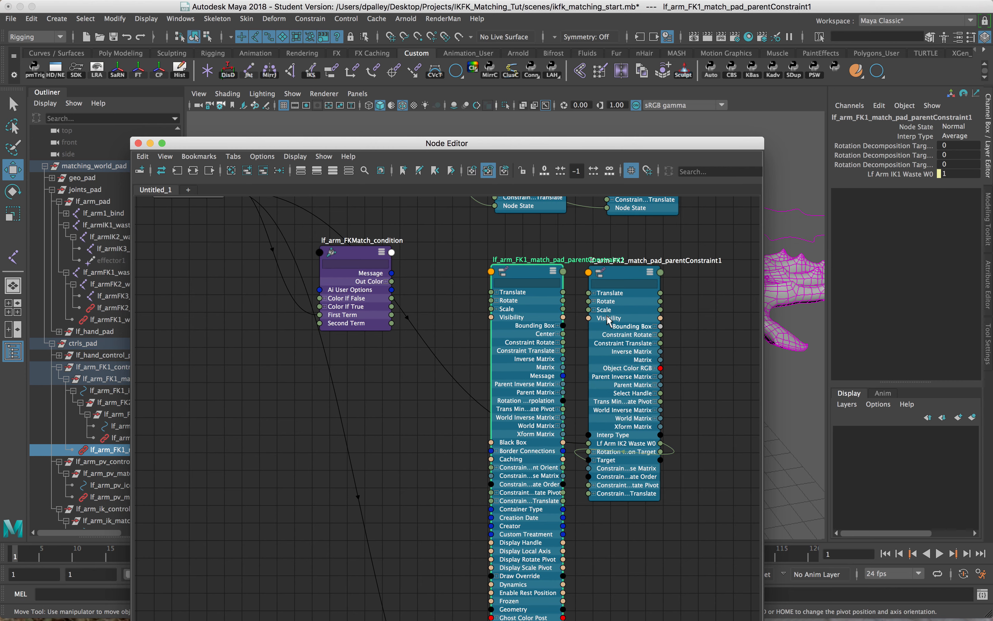
left_click(616, 280)
right_click(616, 274)
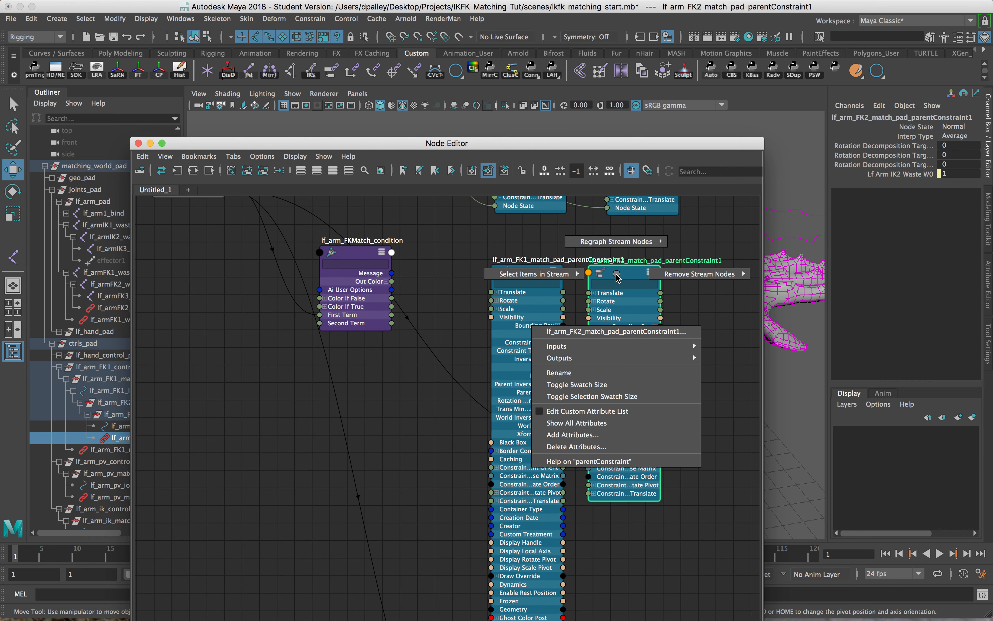
left_click(605, 423)
Move lf_arm_FKMatch_condition beside the FK constraints' Node State attributes and connect its Out Color R to both
left_click_drag(362, 254, 393, 604)
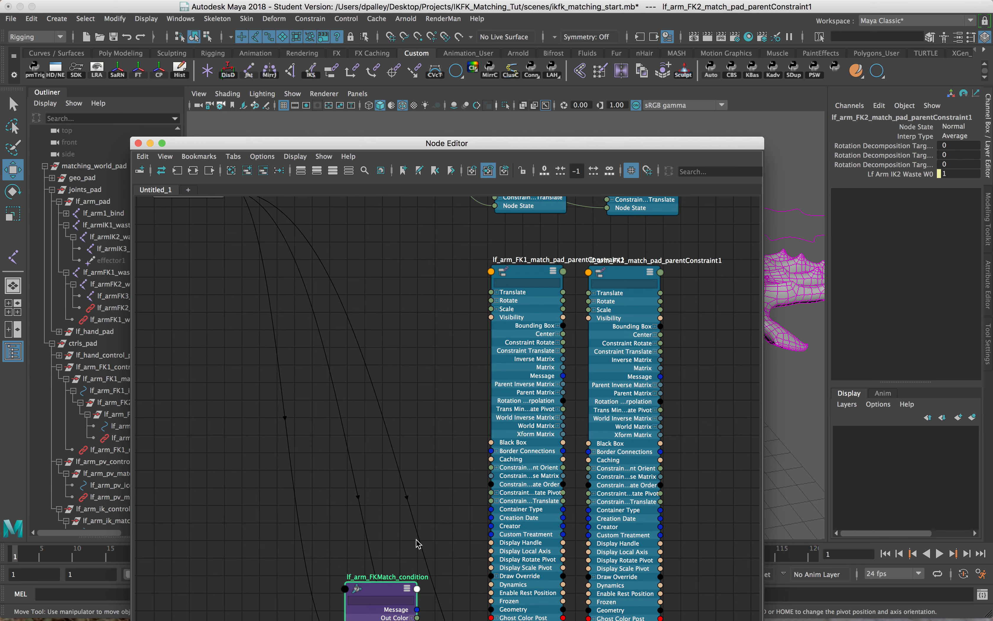
left_click_drag(417, 543, 414, 543)
middle_click_drag(495, 476, 487, 219, "alt")
middle_click_drag(423, 331, 398, 249, "alt")
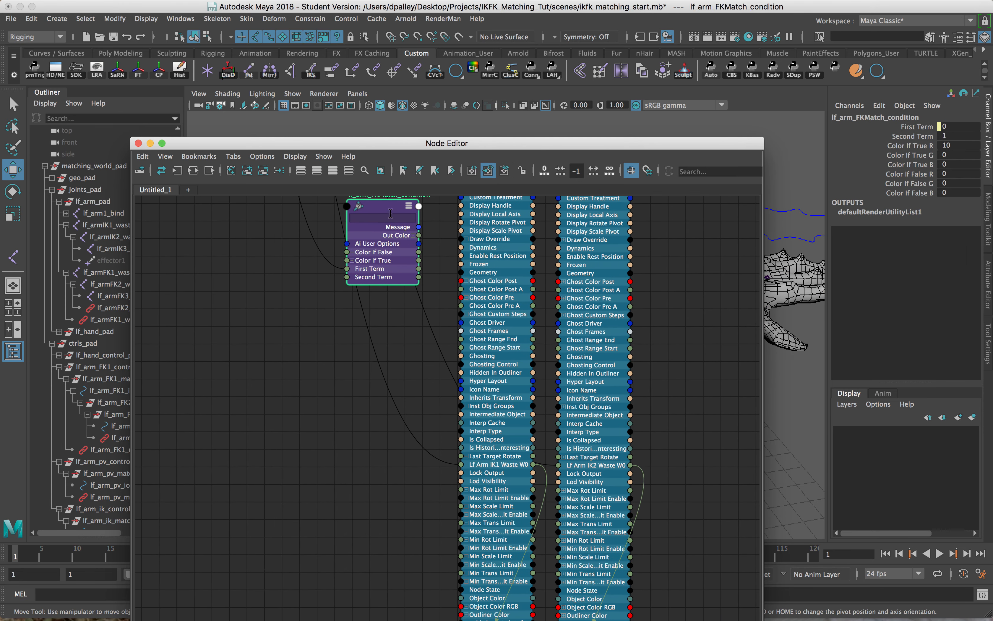
left_click_drag(390, 213, 461, 589)
left_click(414, 539)
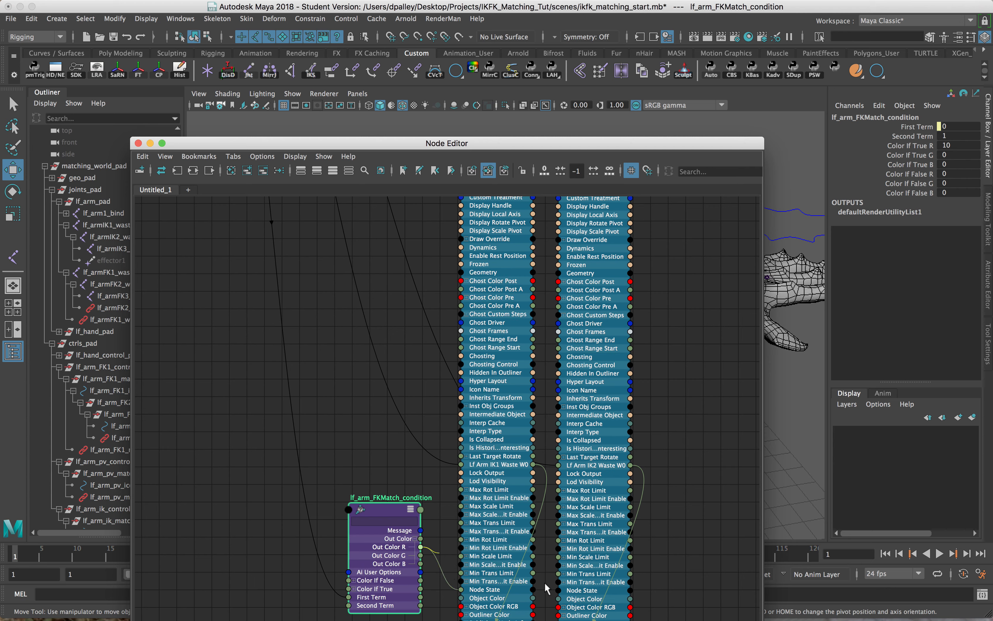
left_click_drag(420, 546, 560, 590)
Condense both FK match pad constraint nodes back to the shorter attribute display
scroll(493, 480, "up", 5)
scroll(493, 480, "up", 6)
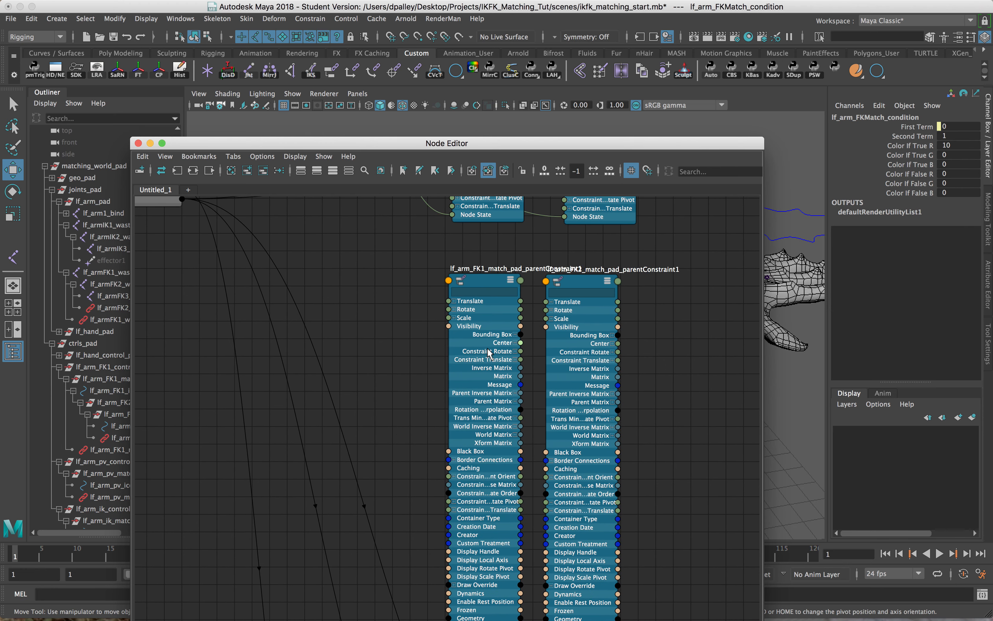
left_click_drag(631, 405, 632, 405)
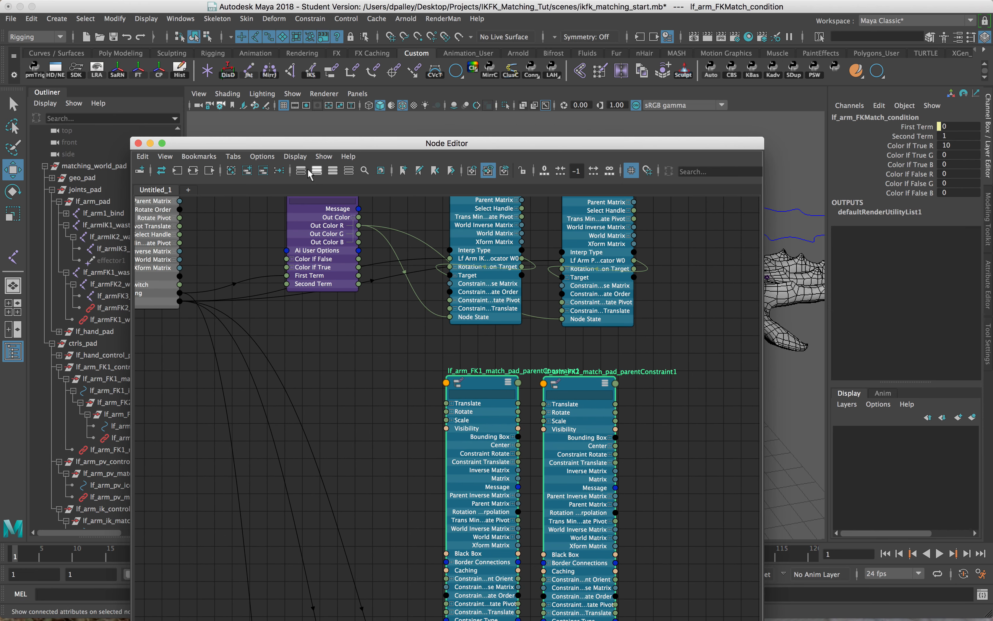
left_click(338, 170)
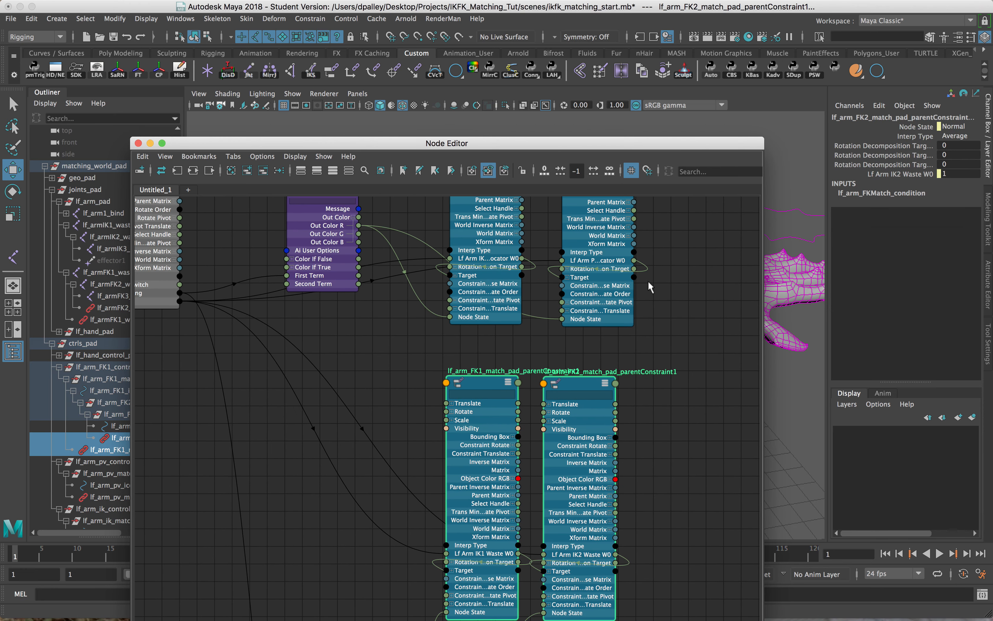
left_click(696, 448)
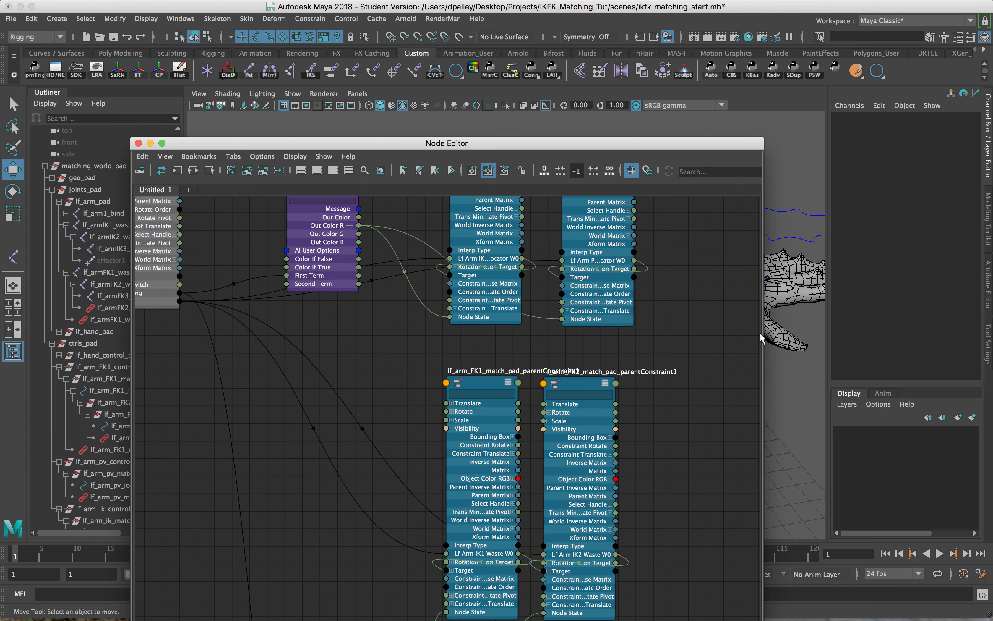
Compare the Node State of the FK1, IK, FK2 and PV match pad constraints
left_click(476, 392)
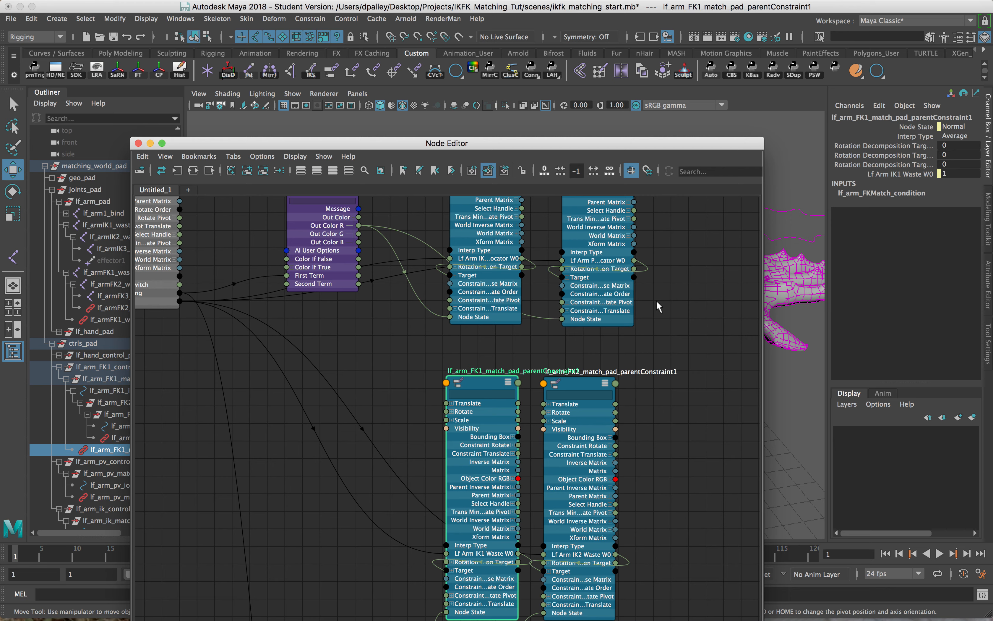
left_click(519, 318)
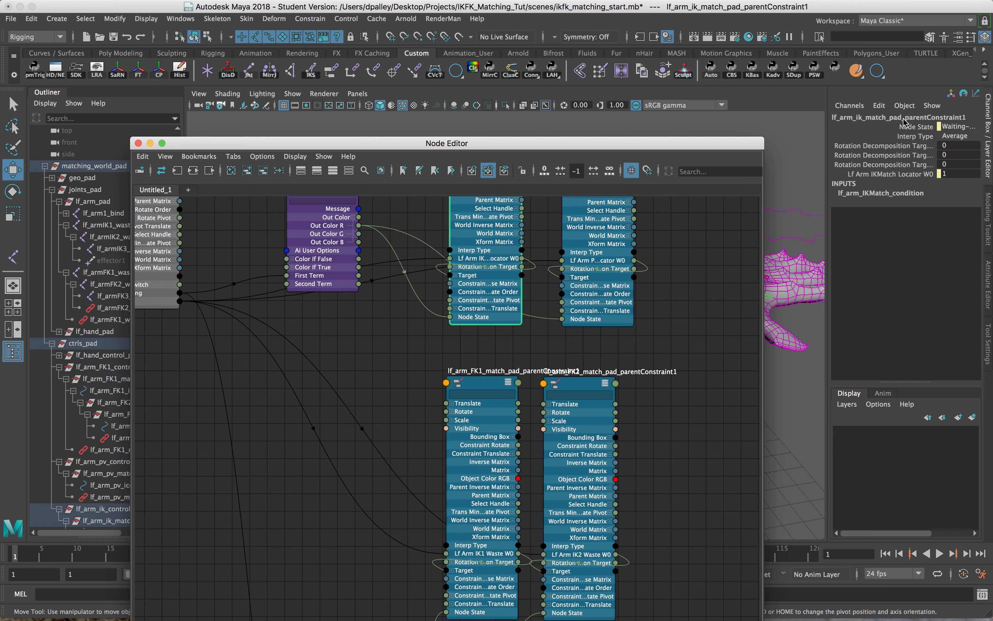
mouse_move(962, 130)
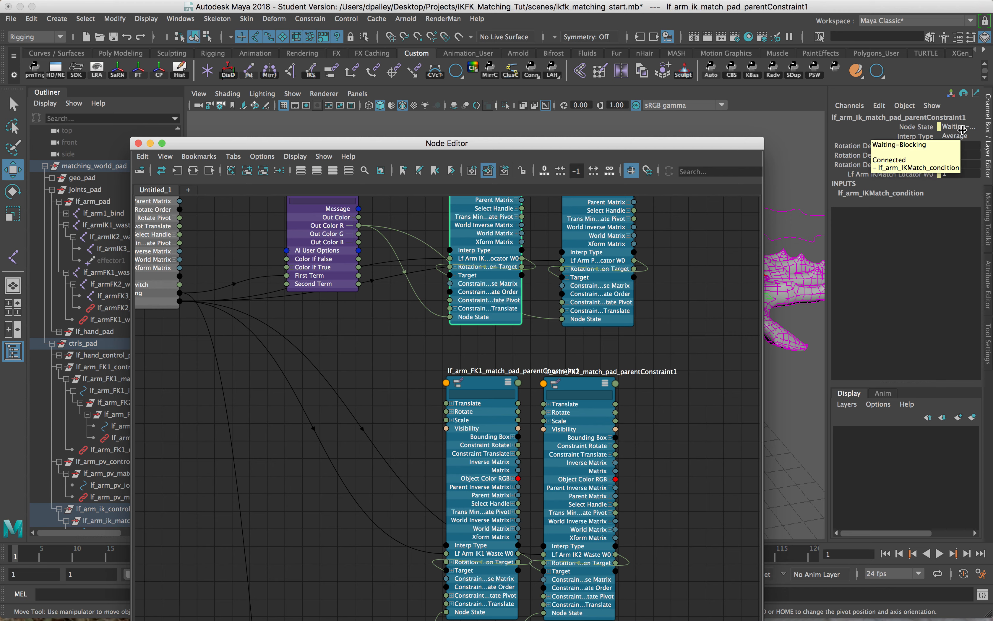
left_click(587, 382)
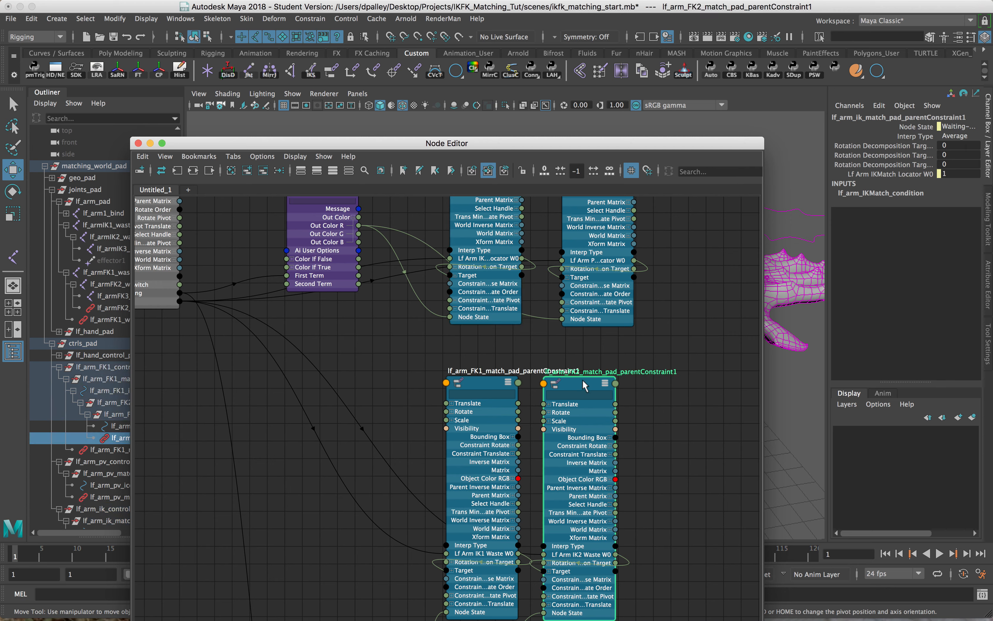
left_click(627, 318)
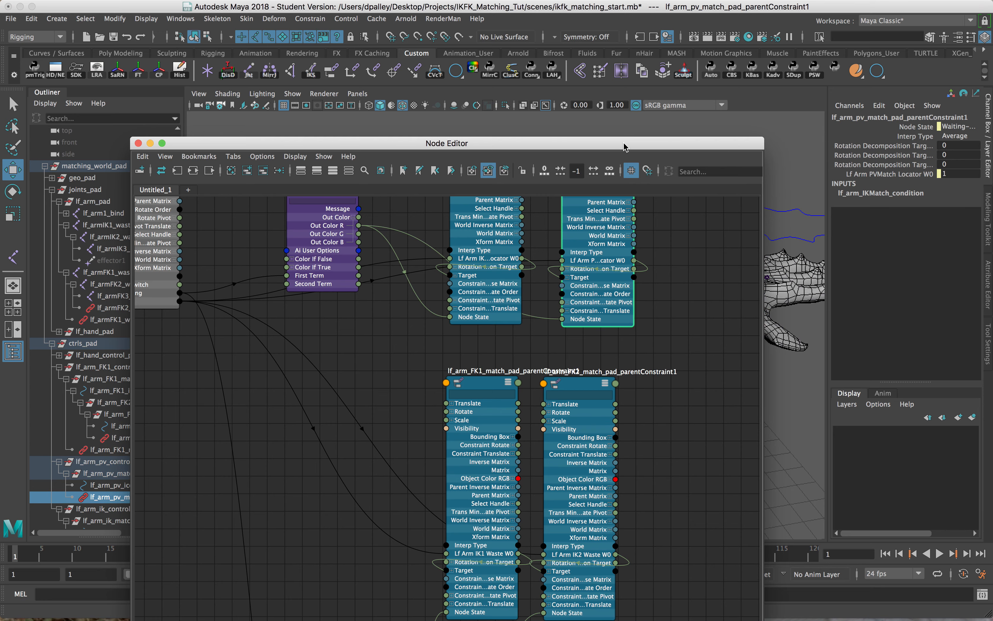
Move the Node Editor clear of the arm in the viewport and check lf_hand_icon's IKFK Switch and Matching values
left_click_drag(623, 147, 693, 534)
left_click(730, 397)
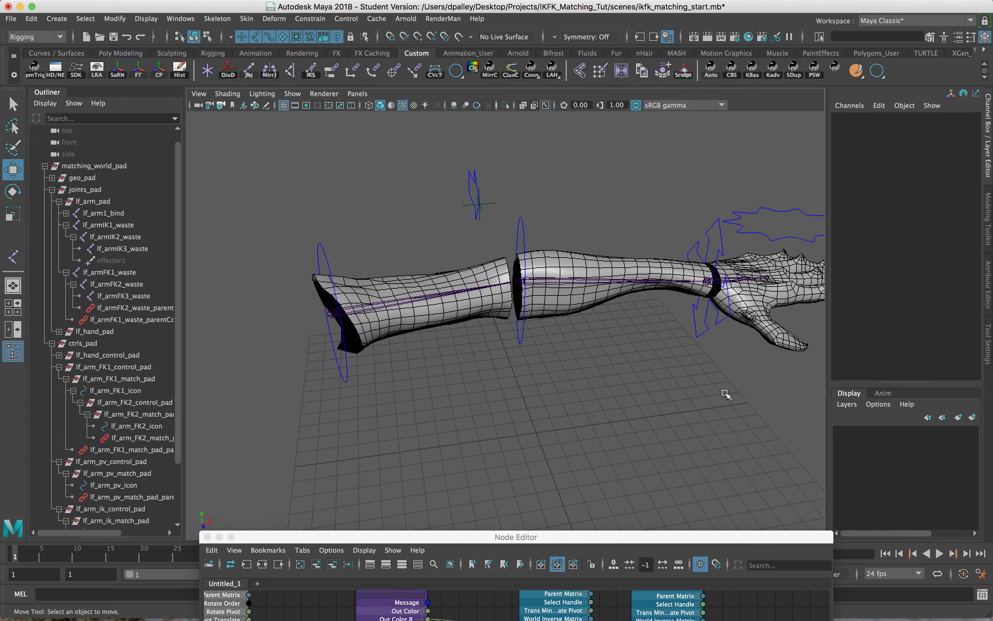
left_click_drag(724, 394, 664, 376, "alt")
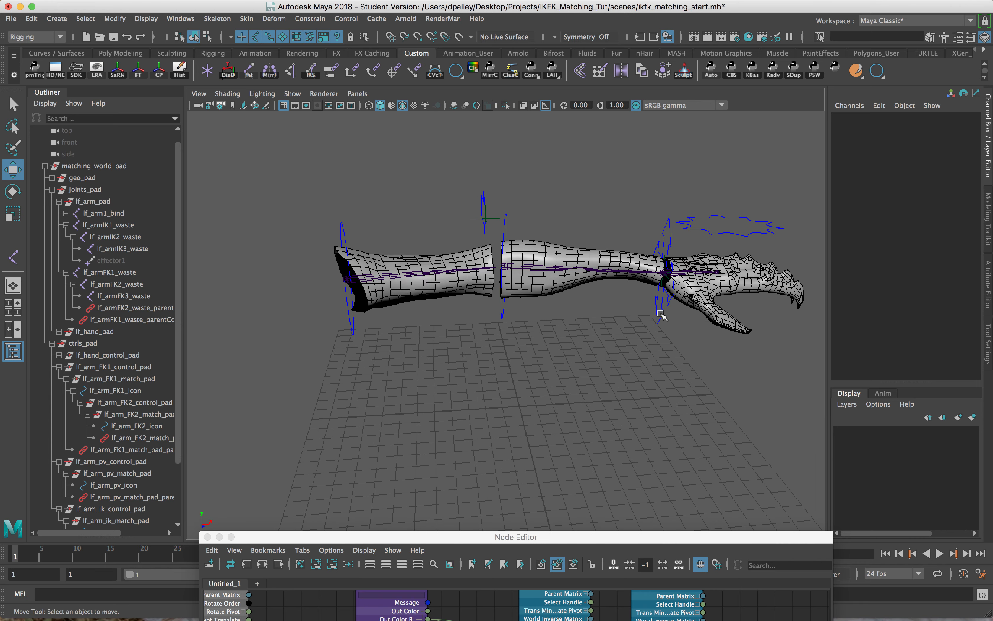
left_click(660, 315)
left_click_drag(598, 315, 592, 339, "alt")
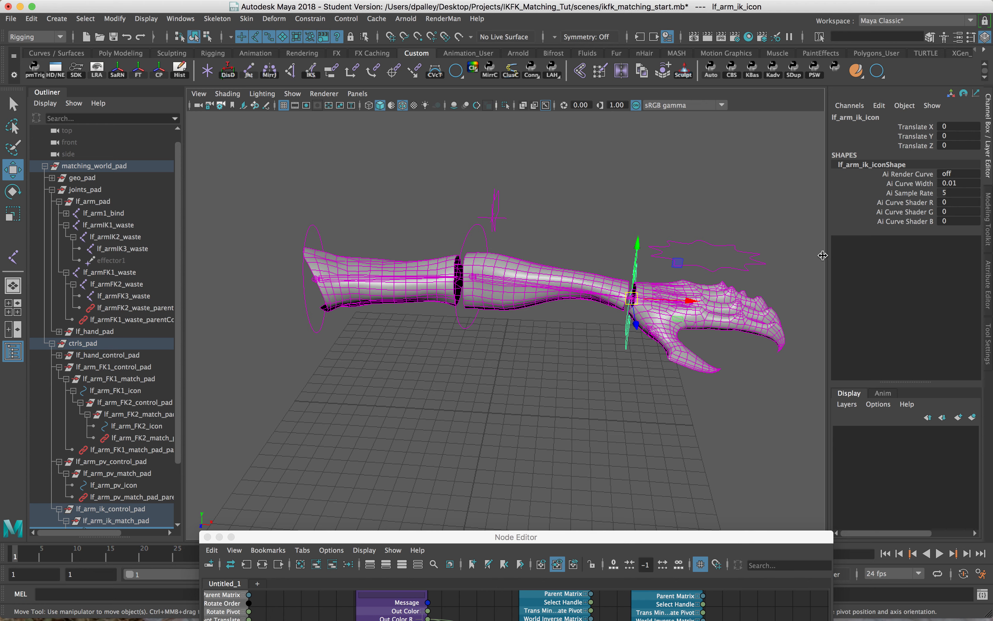
left_click(759, 251)
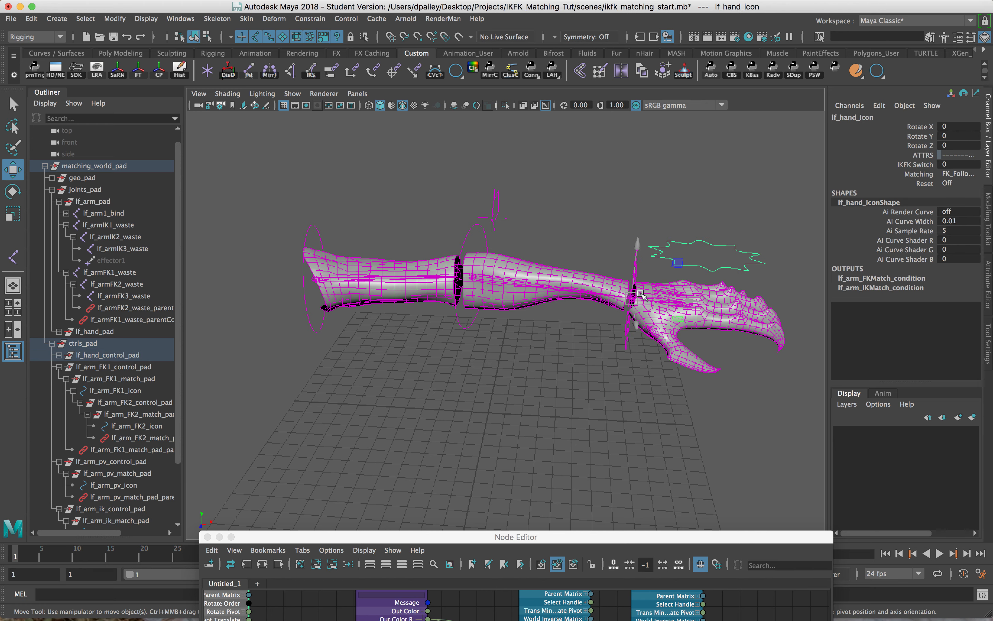
Pose the arm by moving lf_arm_ik_icon to about -6.58, 6.73, -3.01 and lf_arm_pv_icon to about -2.62, 3.84, -1.83
left_click(629, 344)
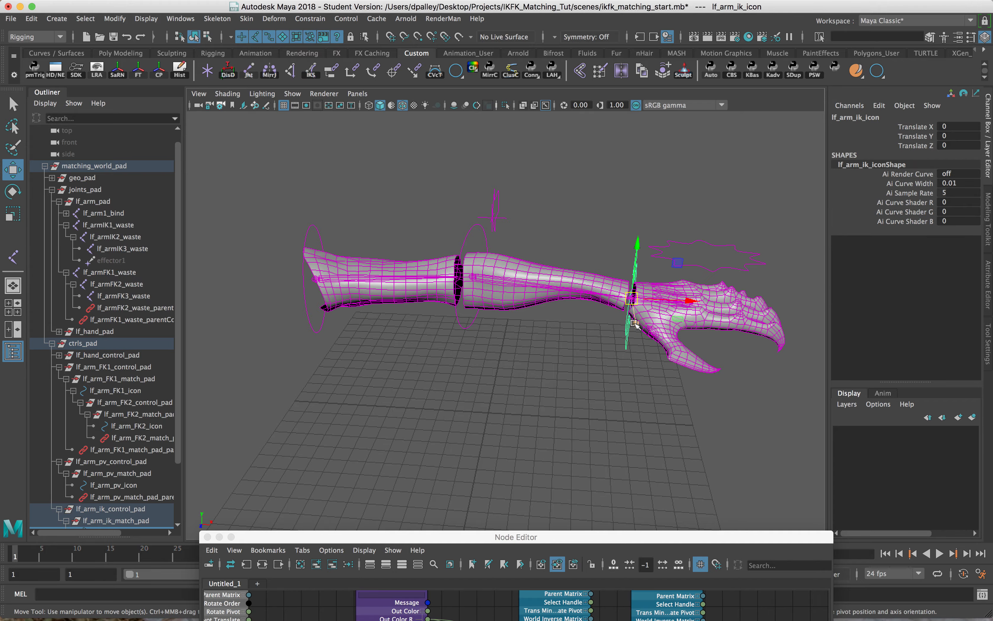
left_click_drag(635, 295, 509, 238)
left_click(496, 213)
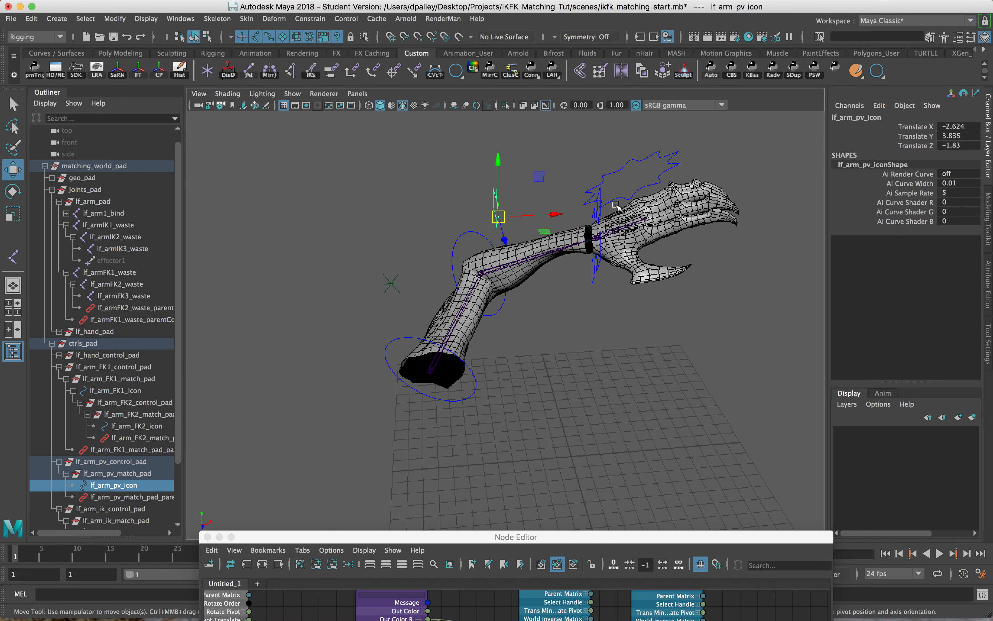
Set lf_hand_icon's IKFK Switch to 10 and its Matching attribute to IK_Follow_FK
left_click(622, 154)
left_click(883, 165)
middle_click_drag(882, 172, 944, 190)
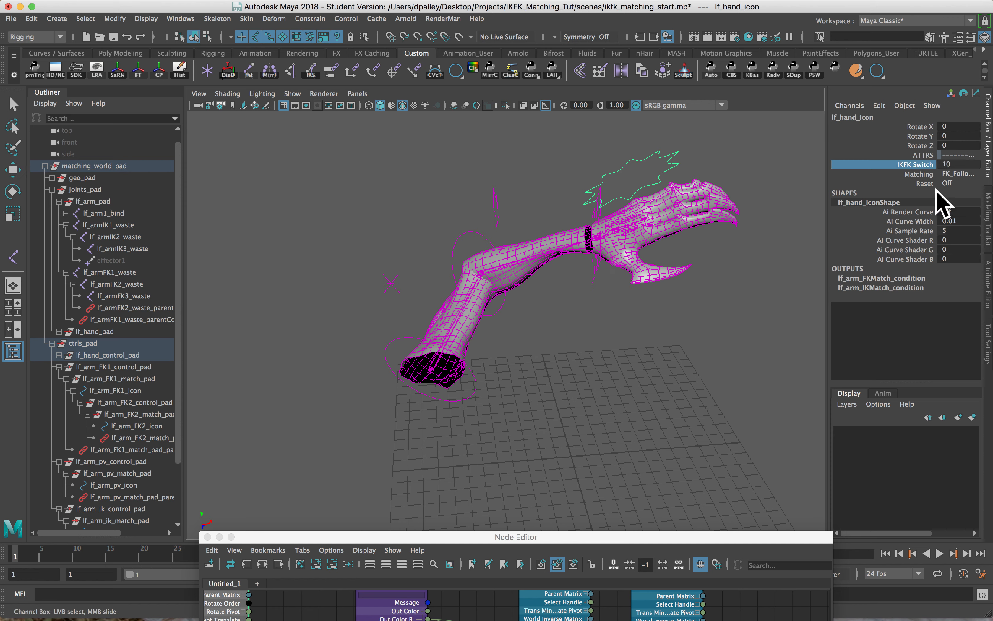
left_click(919, 175)
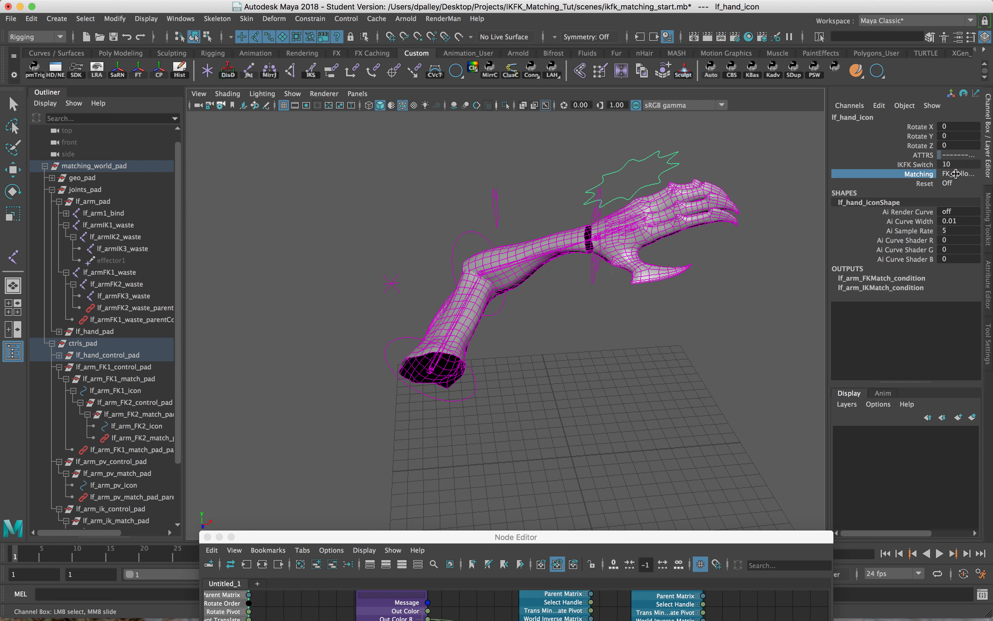
left_click(956, 174)
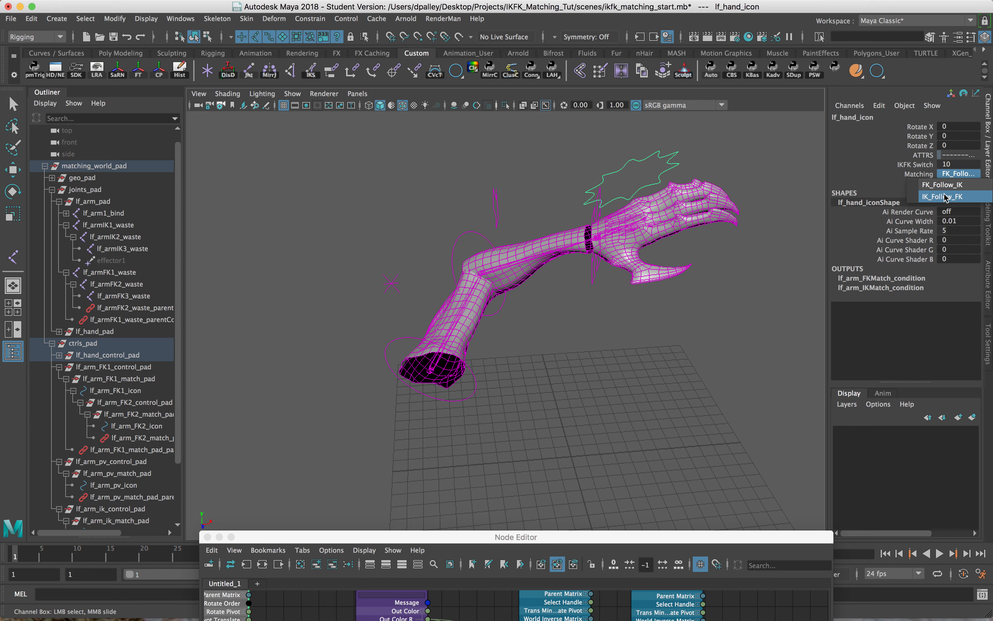
left_click(945, 197)
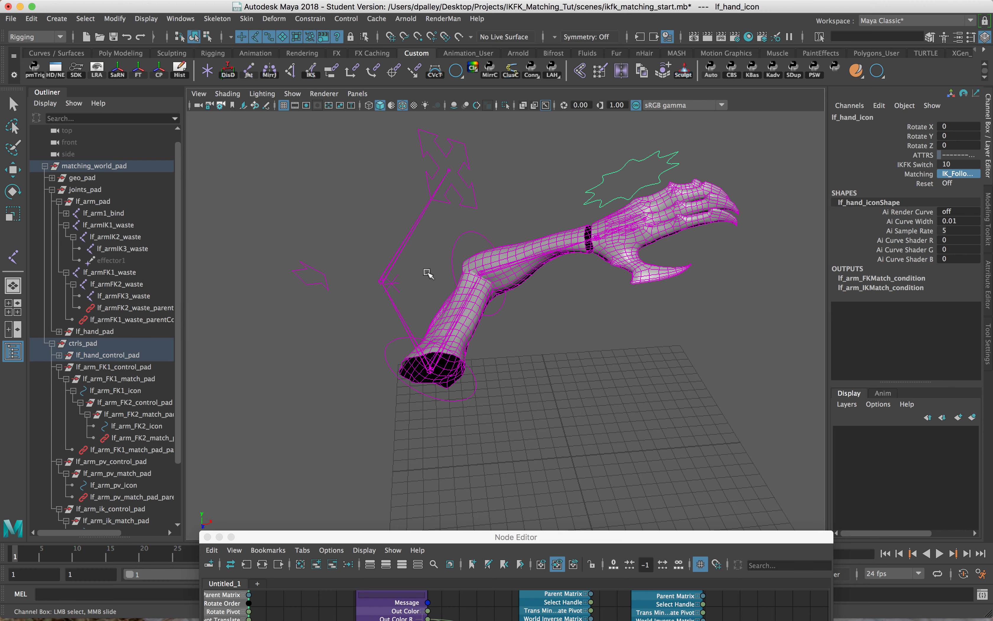
Try rotating the FK arm controls in the viewport, and undo the rotation of lf_arm_FK1_icon
left_click_drag(467, 299, 616, 230, "alt")
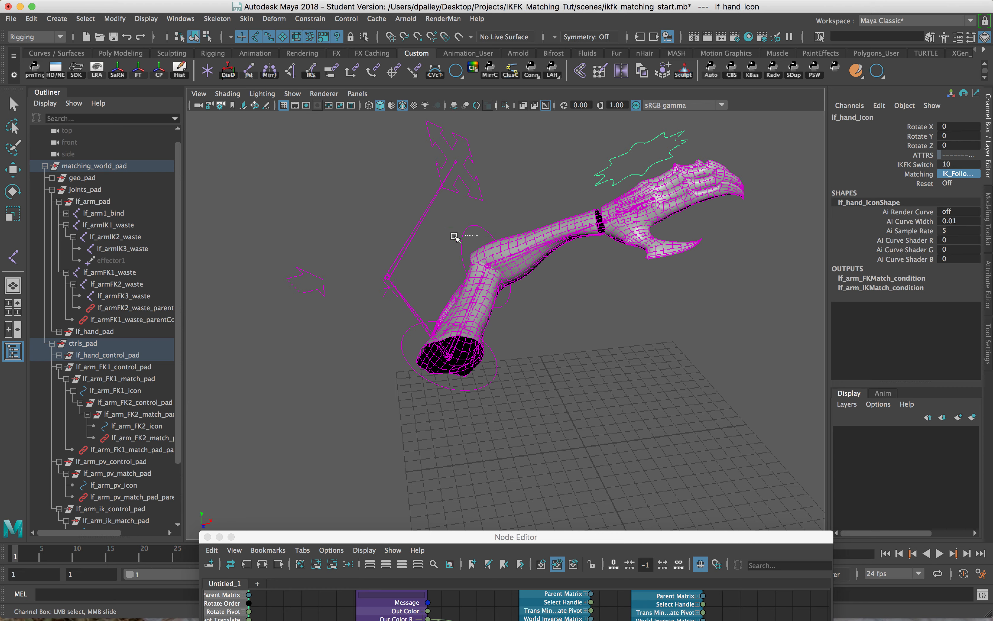
left_click(459, 238)
key("e")
left_click_drag(501, 276, 479, 362)
left_click(480, 384)
key("z")
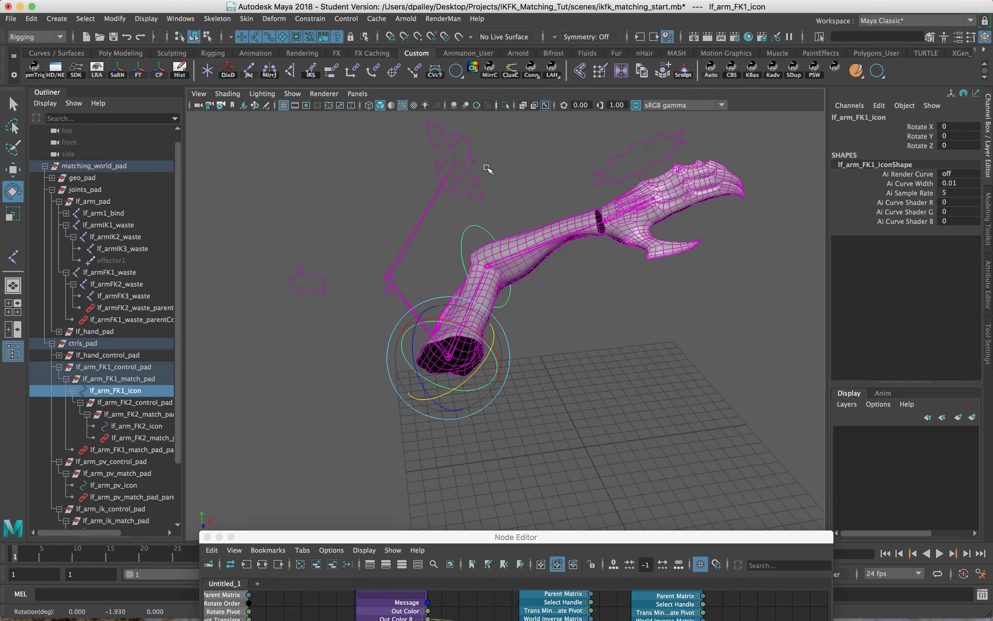
Select lf_arm_FK1_match_pad and lf_arm_pv_match_pad in turn to inspect their transform and constraint values
left_click_drag(498, 211, 455, 203, "alt")
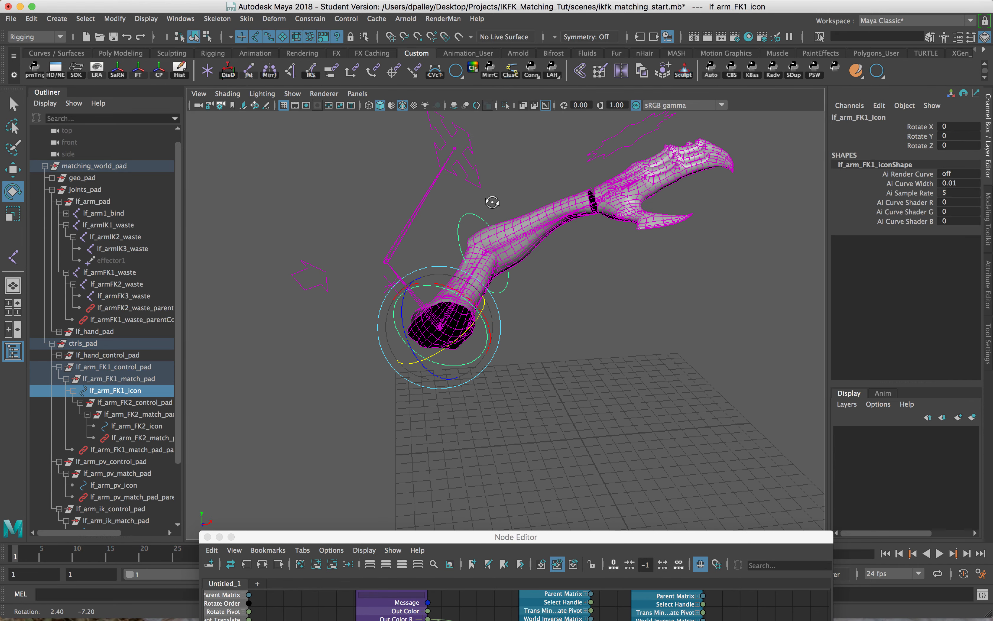
middle_click_drag(445, 203, 468, 259, "alt")
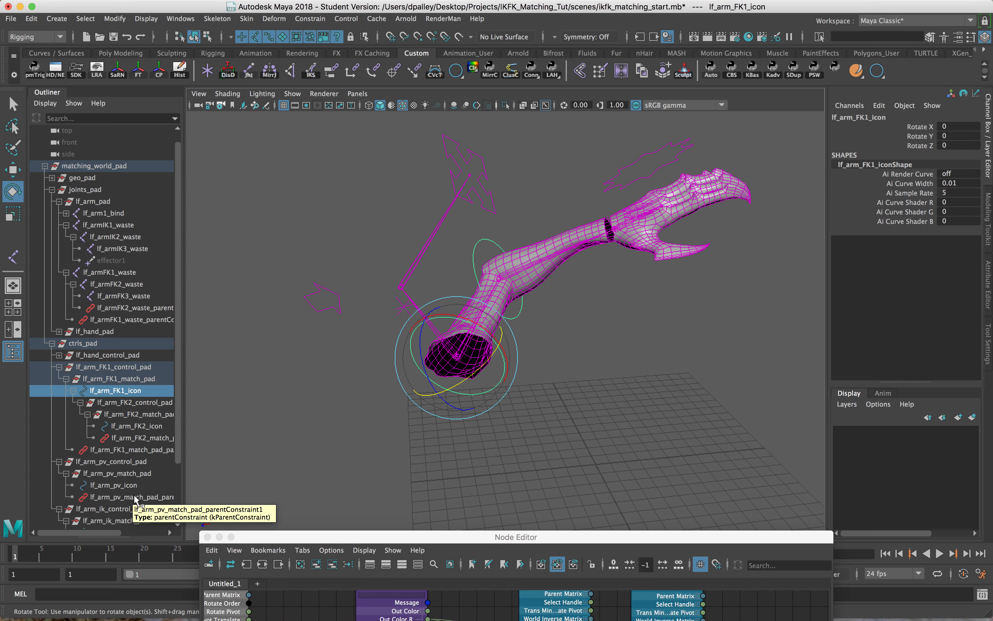
left_click(122, 378)
left_click(117, 473)
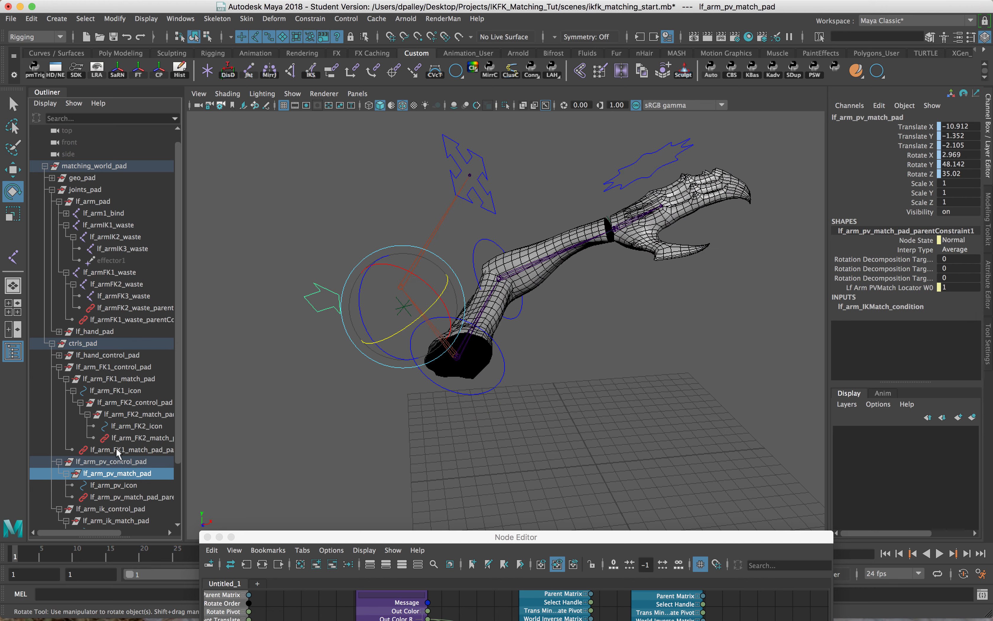
key("w")
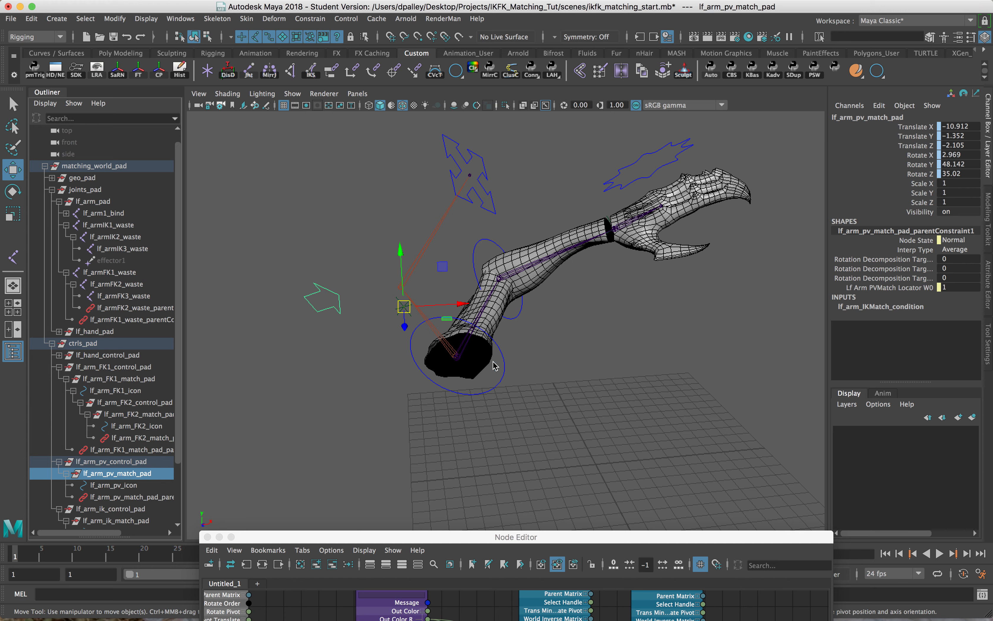
Set Translate X, Y and Z of lf_arm_ik_icon and lf_arm_pv_icon to 0
left_click(490, 206)
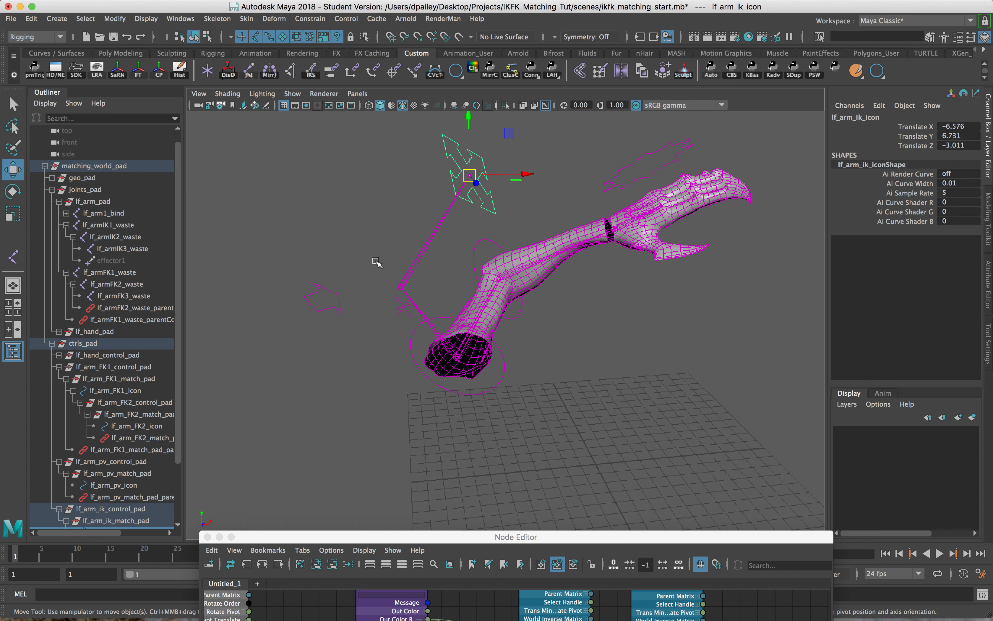
left_click_drag(308, 327, 349, 279, "shift")
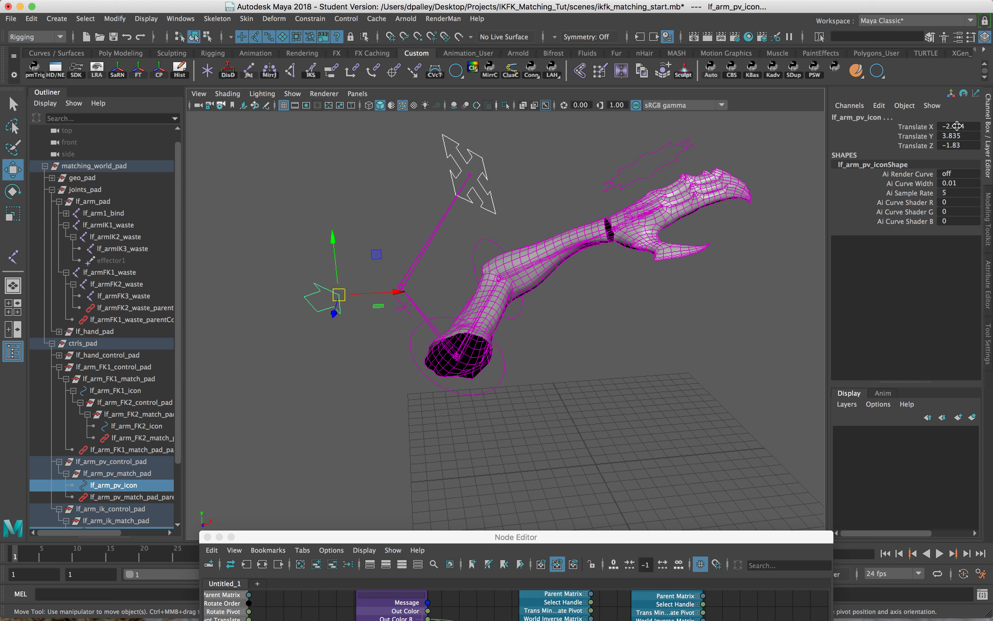
left_click_drag(957, 126, 957, 146)
key("Return")
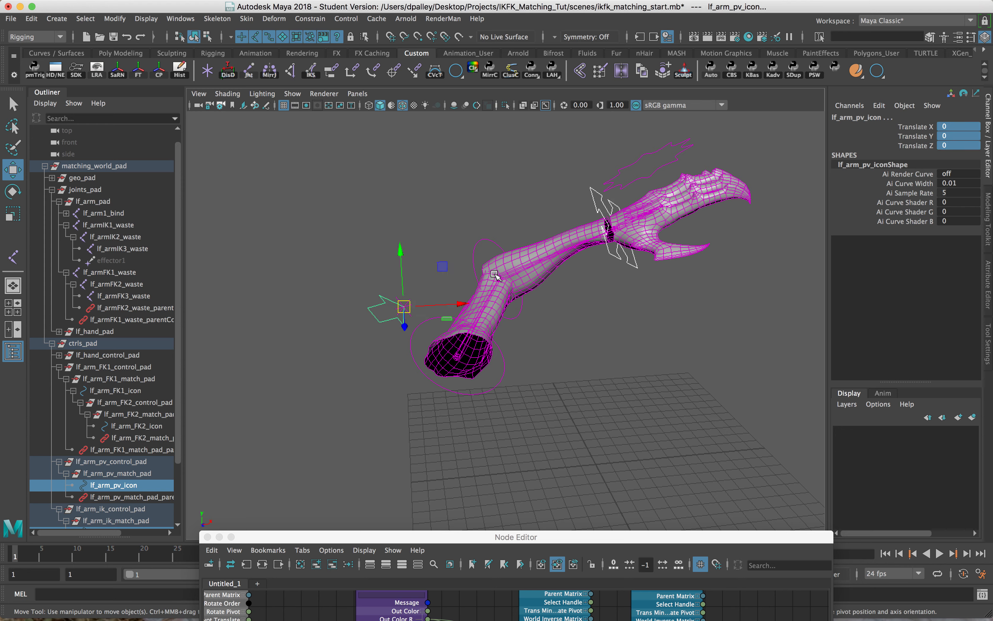
Rotate lf_arm_FK2_icon about its Y axis to bend the elbow, and select lf_arm_FK1_icon
left_click(490, 263)
key("e")
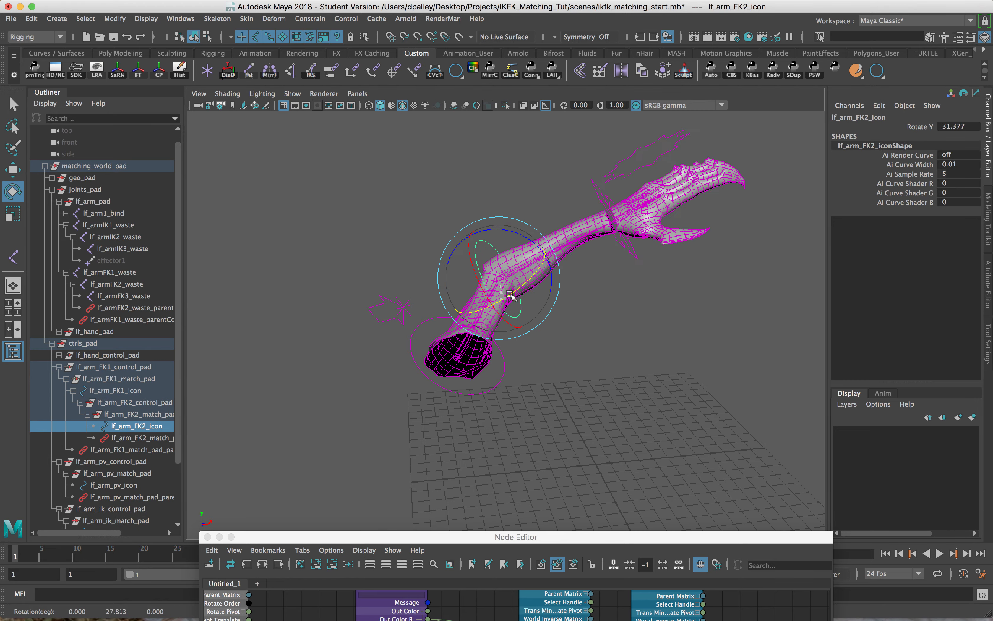
left_click(495, 353)
left_click_drag(496, 353, 545, 350)
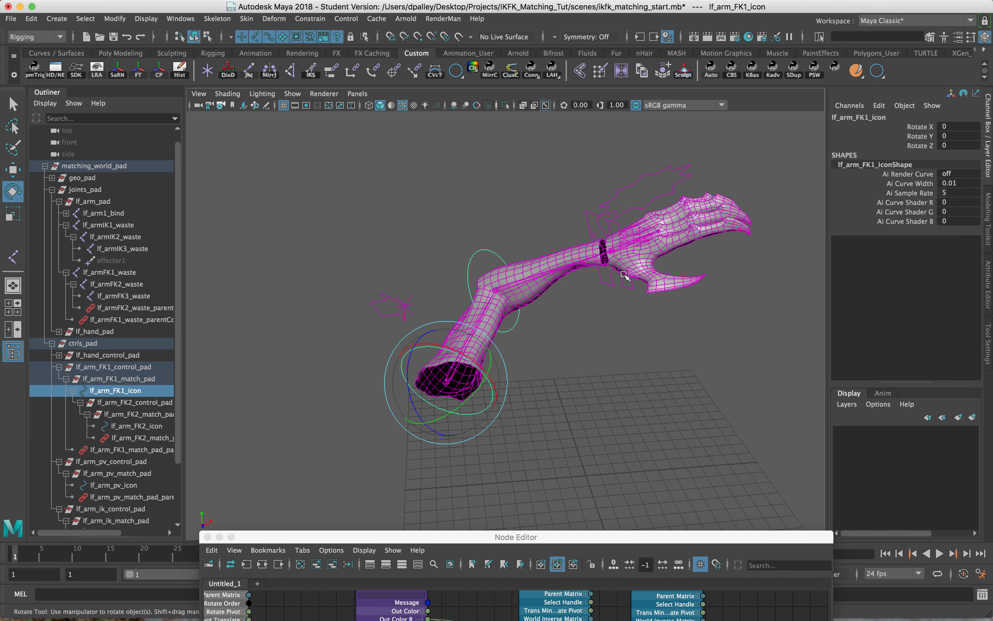
key("w")
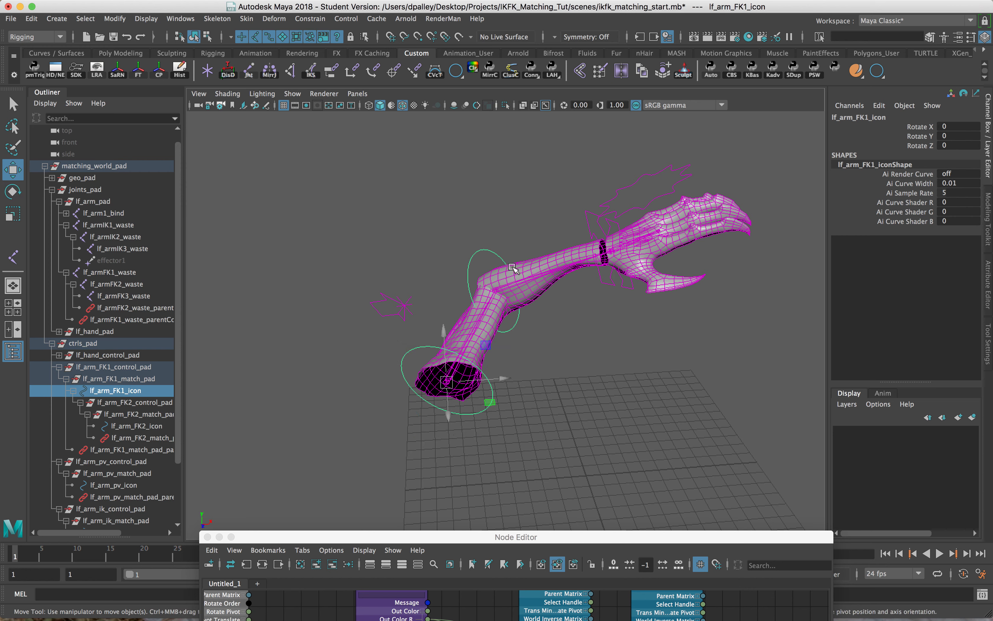
left_click_drag(512, 265, 404, 255, "alt")
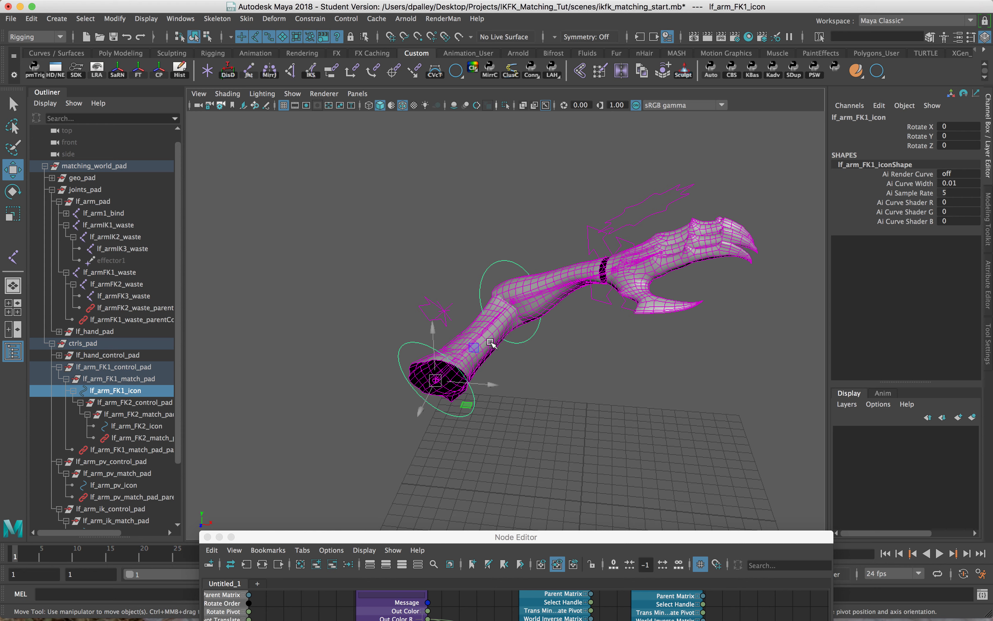
left_click_drag(544, 343, 534, 236, "alt")
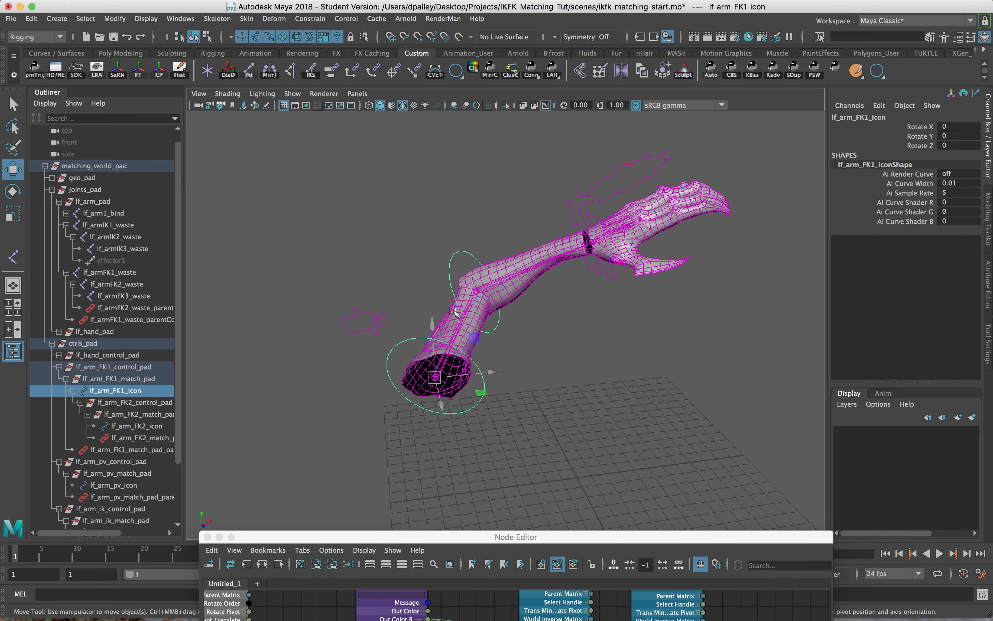
Rotate lf_arm_FK1_icon to about 14.3, 13.1, 10.2 degrees in X, Y, Z and lf_arm_FK2_icon to about 44.1 degrees in Y
key("e")
left_click_drag(440, 387, 457, 276)
left_click(421, 300)
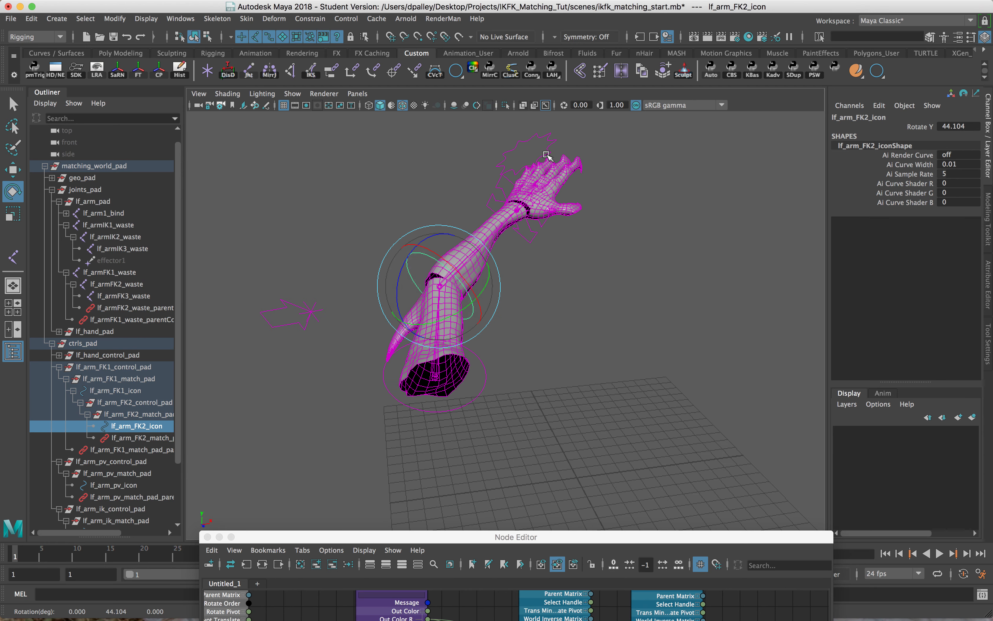
Set lf_hand_icon's IKFK Switch to 0 and its Matching attribute to FK_Follow_IK
left_click(544, 153)
left_click(905, 164)
middle_click_drag(739, 166, 690, 165)
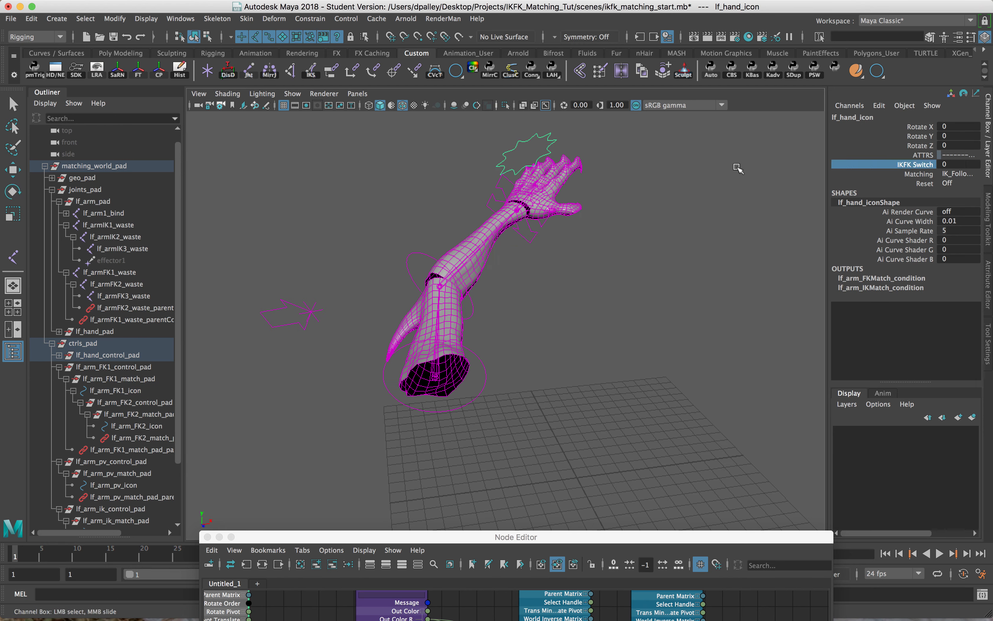
left_click(955, 174)
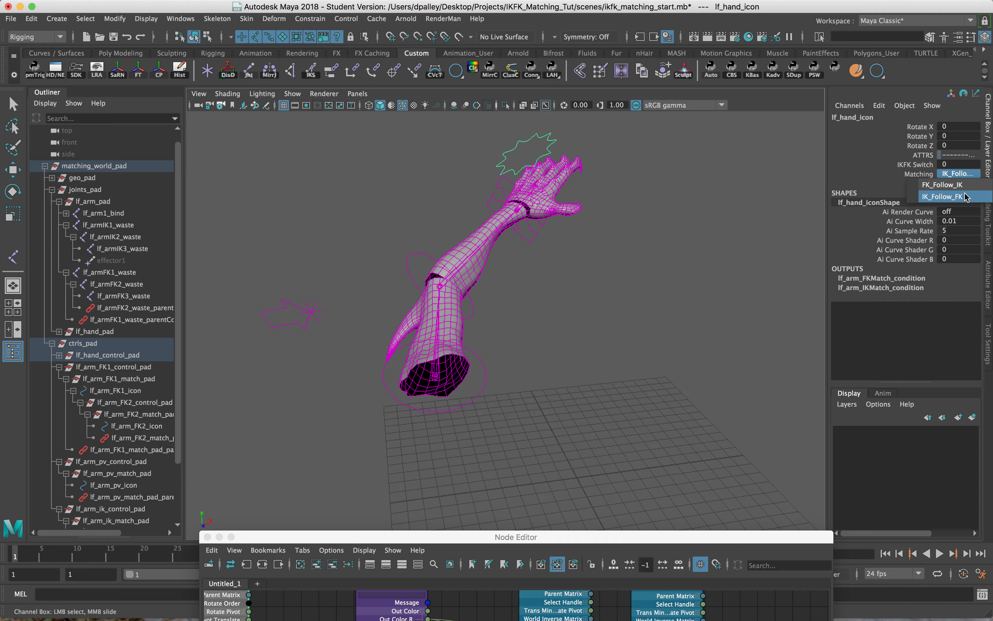
left_click(944, 184)
Select lf_arm_FK2_icon and lf_arm_FK1_icon together with the Rotate tool active
left_click_drag(625, 299, 508, 226, "alt")
left_click(462, 232)
key("e")
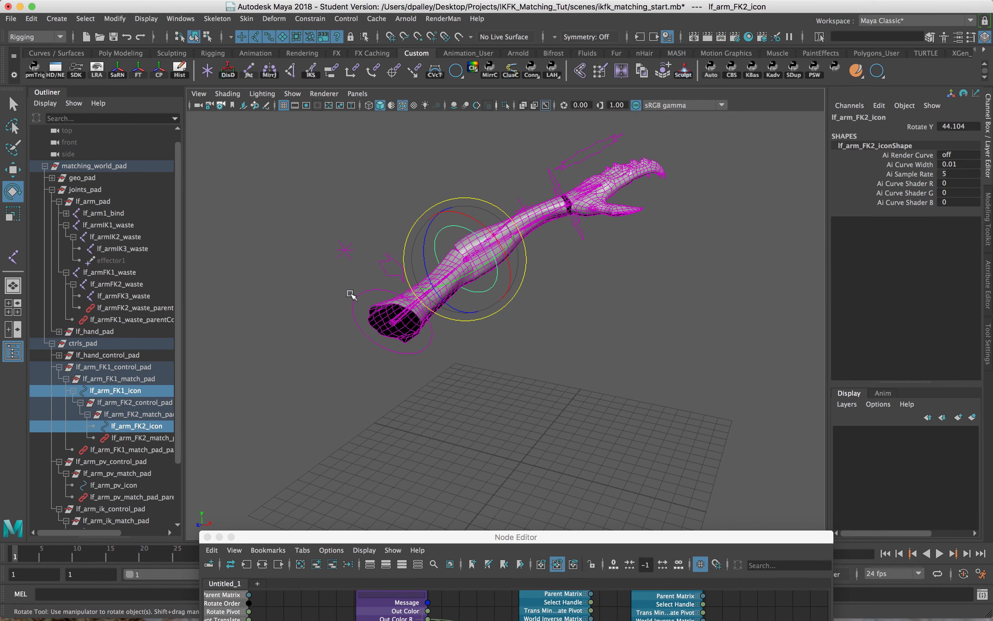
left_click(353, 297, "shift")
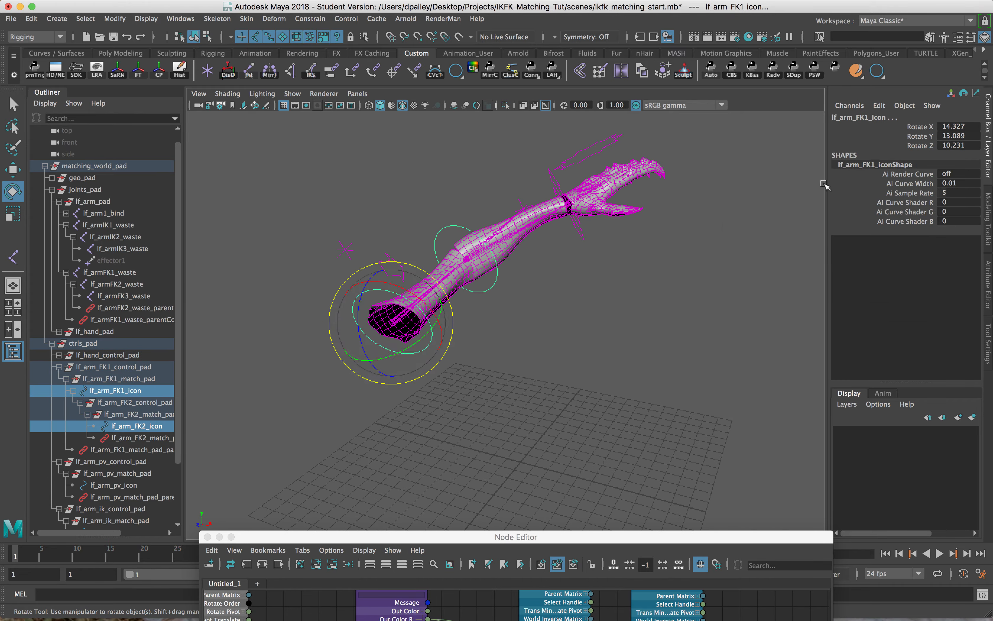